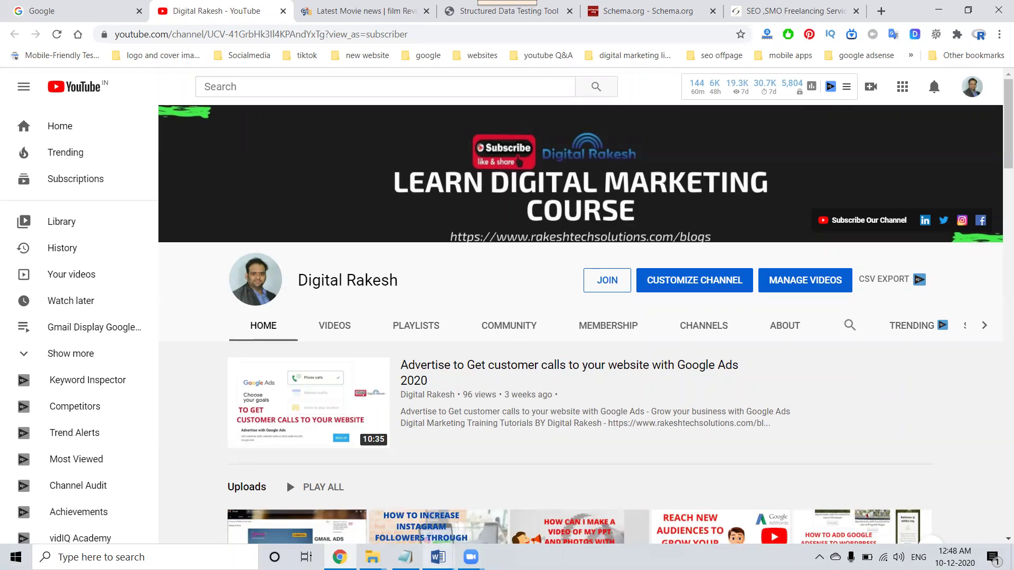
Put the structured-data document away and bring the Google search tab to the front in Chrome.
{"action": "mouse_move", "coordinate": [437, 557]}
{"action": "left_click", "coordinate": [415, 459]}
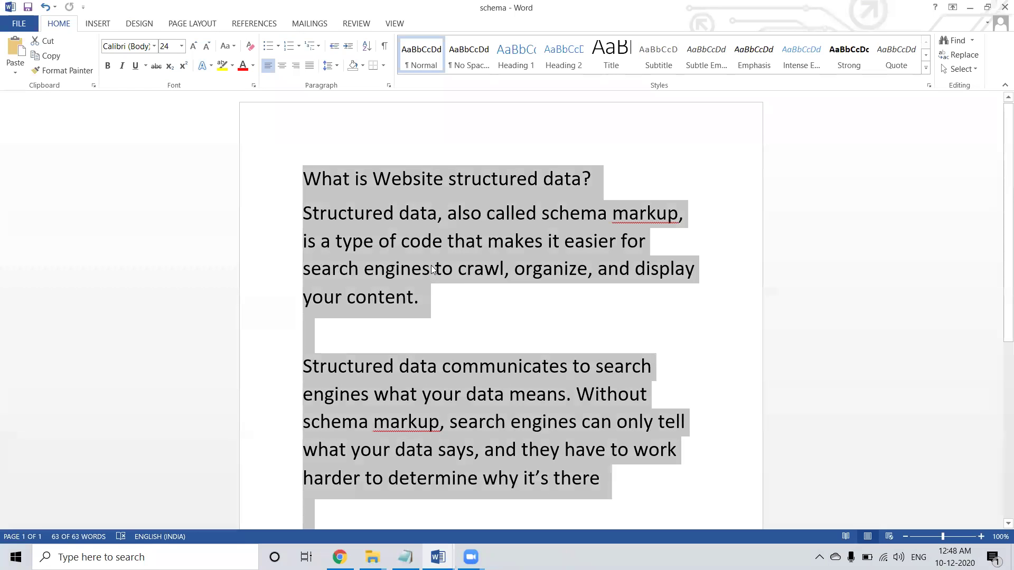
{"action": "left_click", "coordinate": [484, 299]}
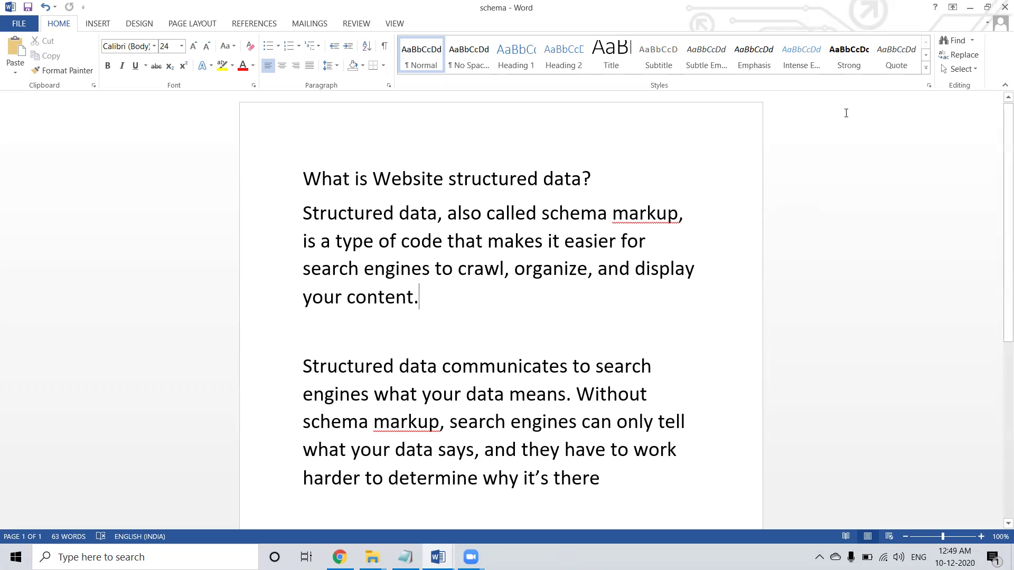
{"action": "left_click", "coordinate": [969, 7]}
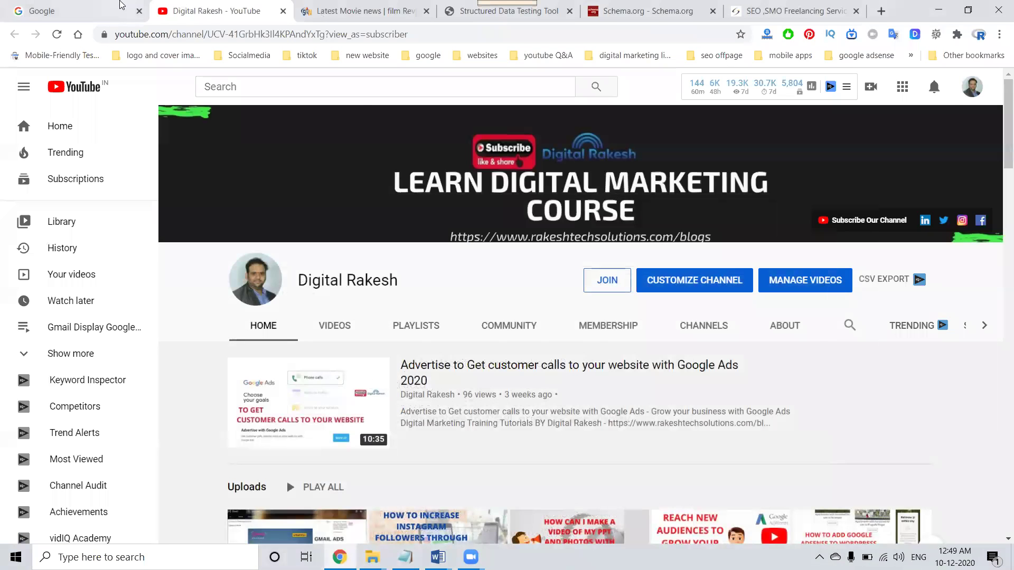
{"action": "left_click", "coordinate": [75, 11]}
Search Google for 'google', return to the Google homepage, and switch to the southreelnews.com site.
{"action": "left_click", "coordinate": [356, 271]}
{"action": "type", "text": "google"}
{"action": "key", "text": "Return"}
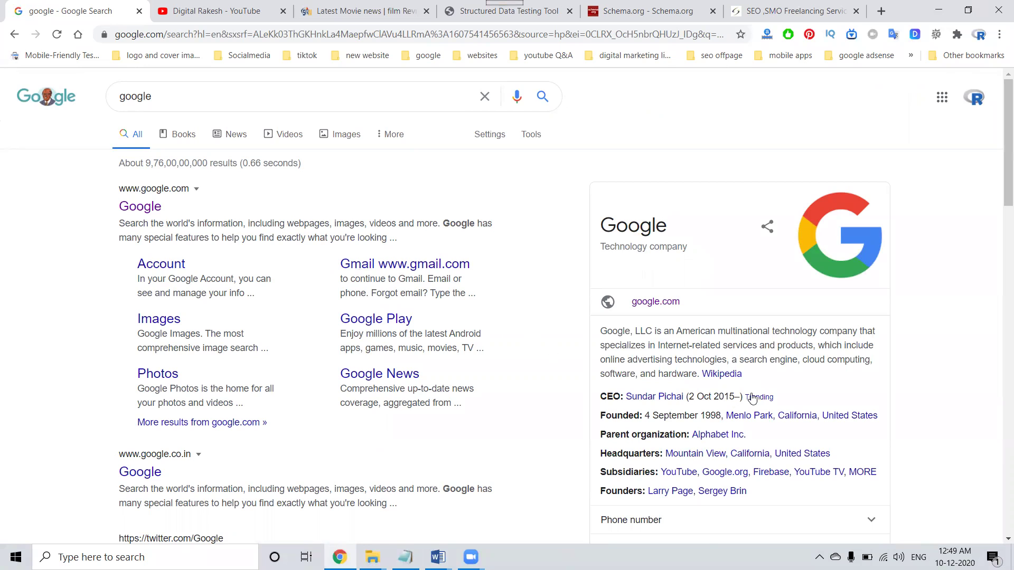
{"action": "scroll", "coordinate": [854, 345], "scroll_direction": "down", "scroll_amount": 3}
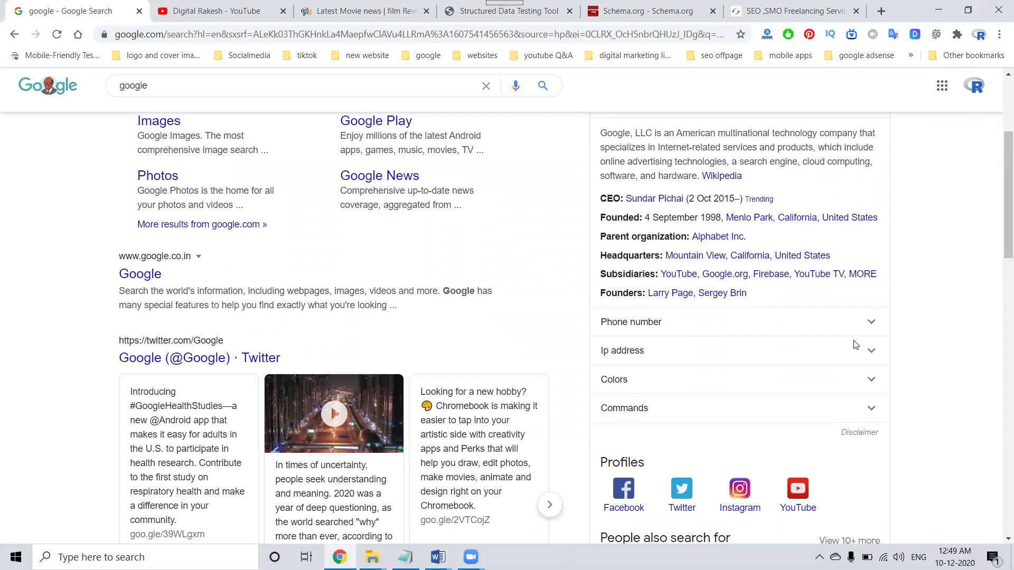
{"action": "left_click", "coordinate": [30, 87]}
{"action": "left_click", "coordinate": [307, 15]}
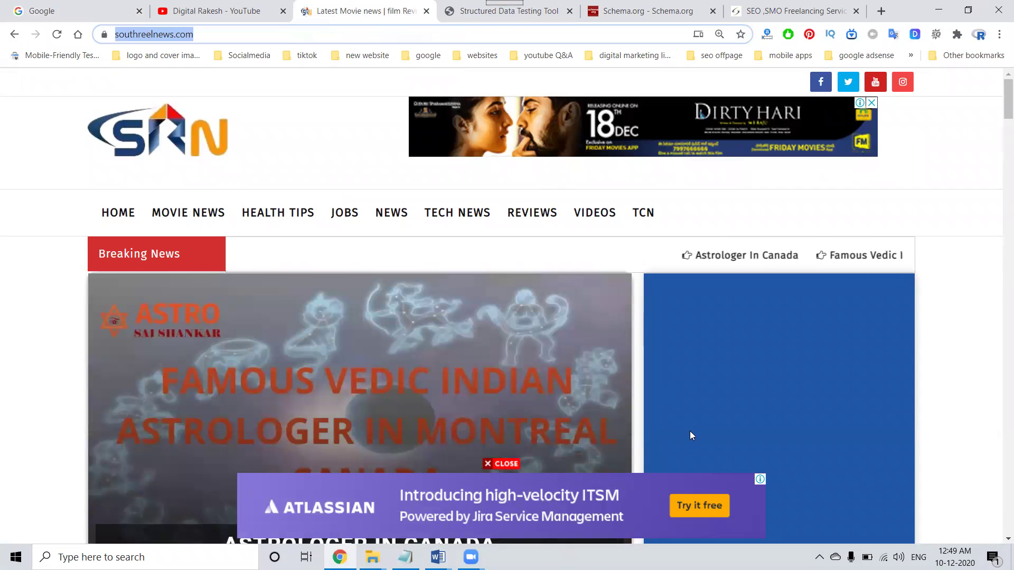
Run a Structured Data Testing Tool test on the pasted southreelnews.com URL, then return to the Google homepage.
{"action": "left_click", "coordinate": [507, 12]}
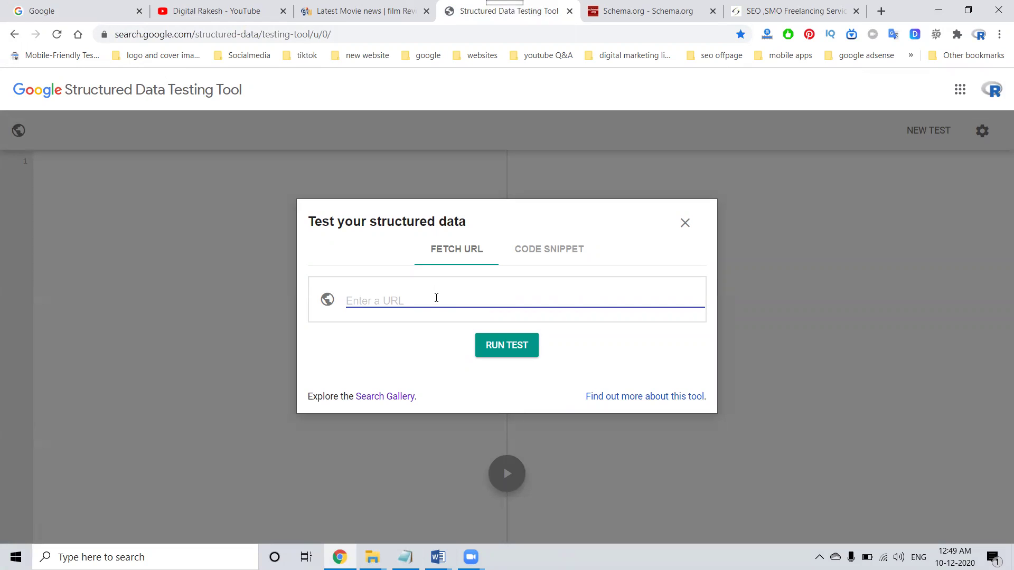
{"action": "type", "text": "https://www.southreelnews.com/"}
{"action": "left_click", "coordinate": [517, 352]}
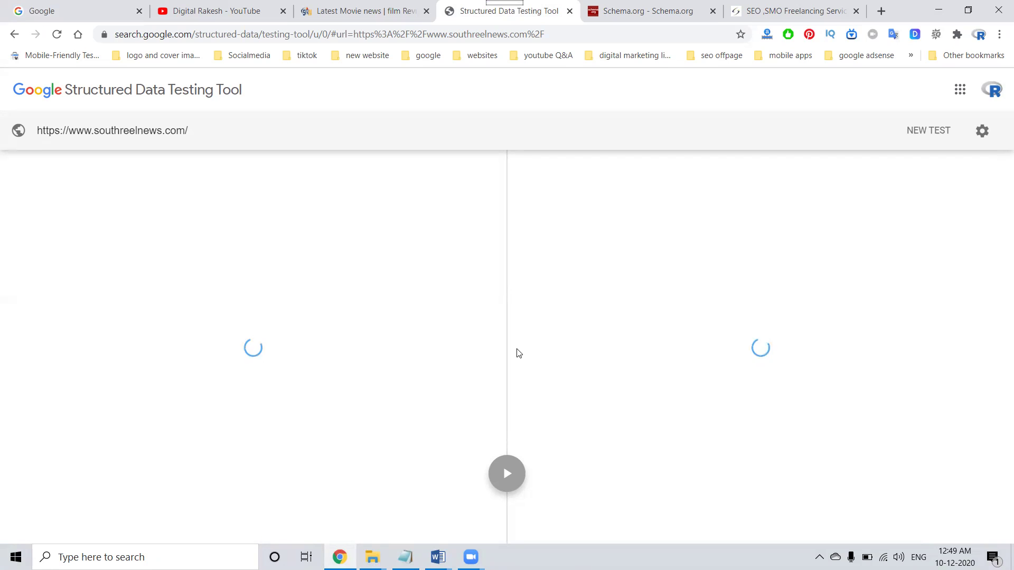
{"action": "left_click", "coordinate": [49, 9]}
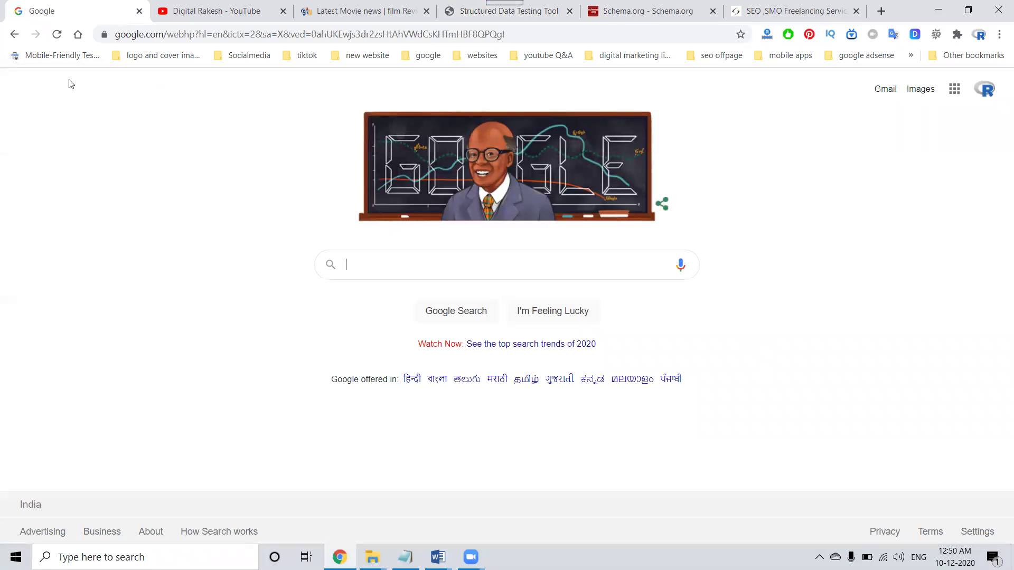
{"action": "type", "text": "swiggy"}
Search Google for 'swiggy', return home, and view the southreelnews.com test result showing 0 items.
{"action": "key", "text": "Return"}
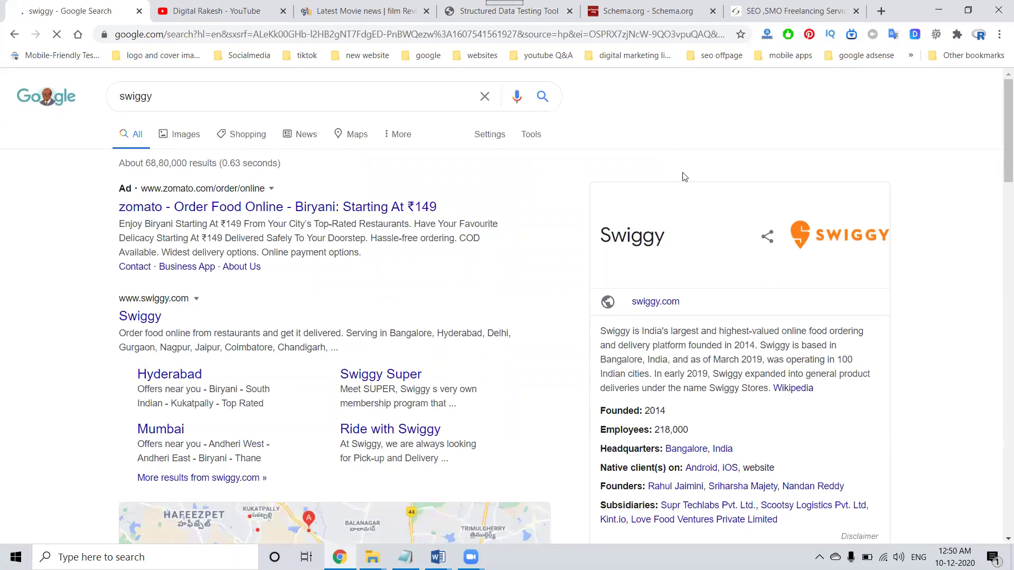
{"action": "scroll", "coordinate": [689, 188], "scroll_direction": "down", "scroll_amount": 3}
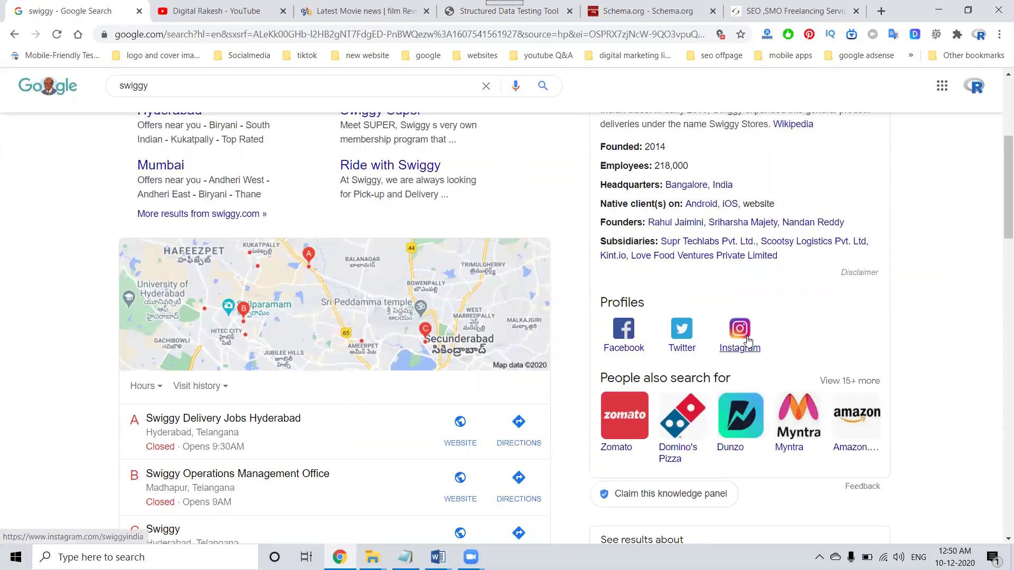
{"action": "left_click", "coordinate": [21, 89]}
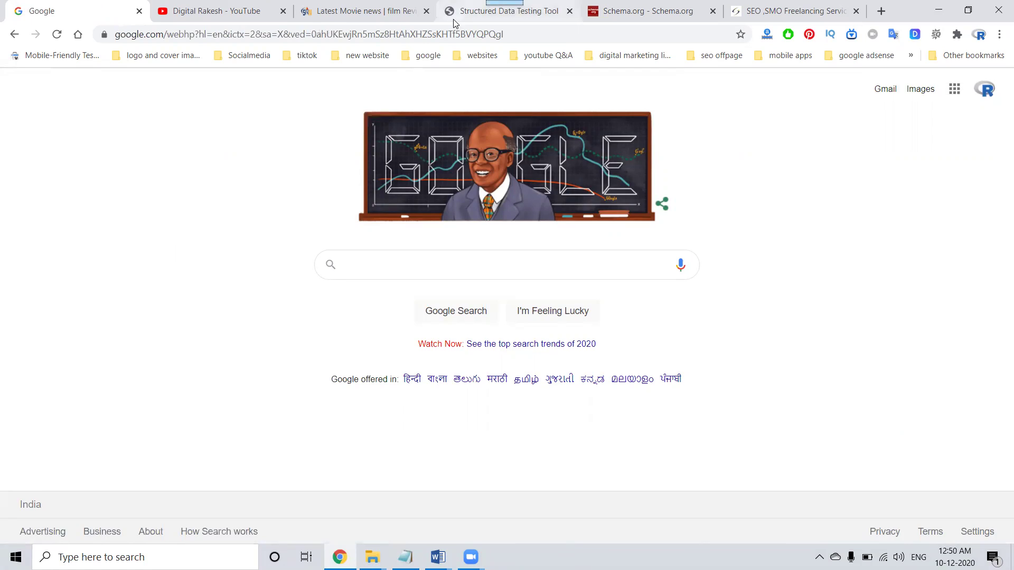
{"action": "left_click", "coordinate": [507, 11]}
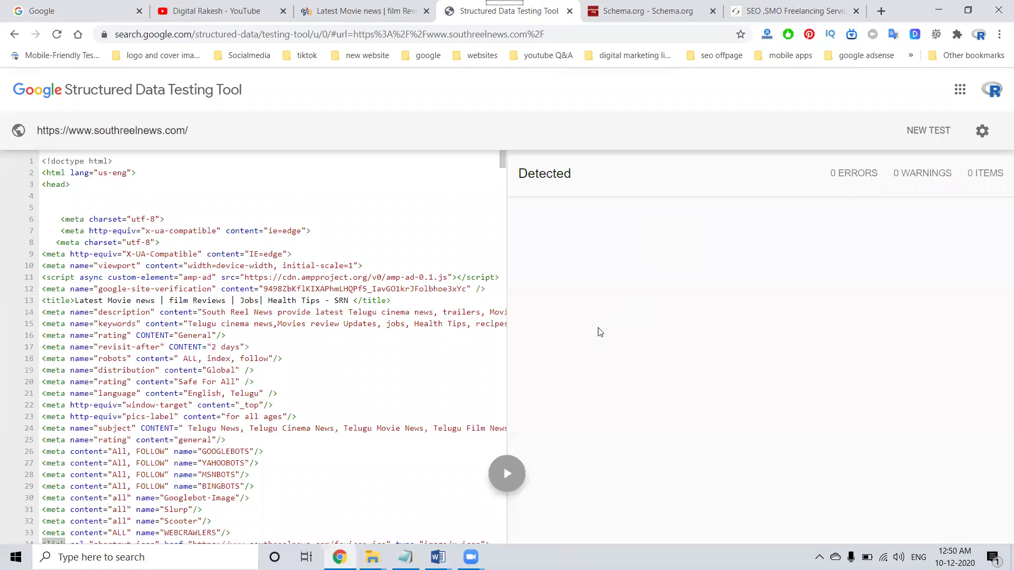
Bring the 'schema org 2020 to 2021' Word template to the front.
{"action": "left_click", "coordinate": [438, 557]}
{"action": "left_click", "coordinate": [497, 498]}
Focus the Organization JSON-LD template in Word for editing its address block.
{"action": "left_click", "coordinate": [567, 247]}
{"action": "scroll", "coordinate": [566, 248], "scroll_direction": "down", "scroll_amount": 1}
{"action": "scroll", "coordinate": [567, 248], "scroll_direction": "down", "scroll_amount": 1}
{"action": "scroll", "coordinate": [567, 248], "scroll_direction": "down", "scroll_amount": 2}
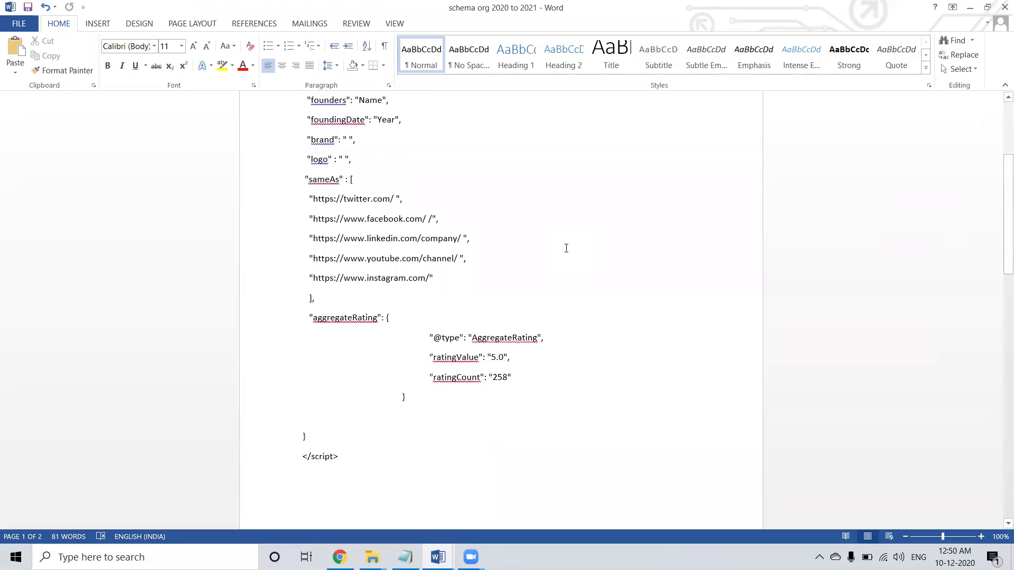
{"action": "scroll", "coordinate": [567, 249], "scroll_direction": "down", "scroll_amount": 1}
{"action": "scroll", "coordinate": [565, 250], "scroll_direction": "down", "scroll_amount": 3}
{"action": "scroll", "coordinate": [563, 252], "scroll_direction": "down", "scroll_amount": 2}
{"action": "scroll", "coordinate": [547, 261], "scroll_direction": "down", "scroll_amount": 2}
{"action": "scroll", "coordinate": [367, 290], "scroll_direction": "down", "scroll_amount": 1}
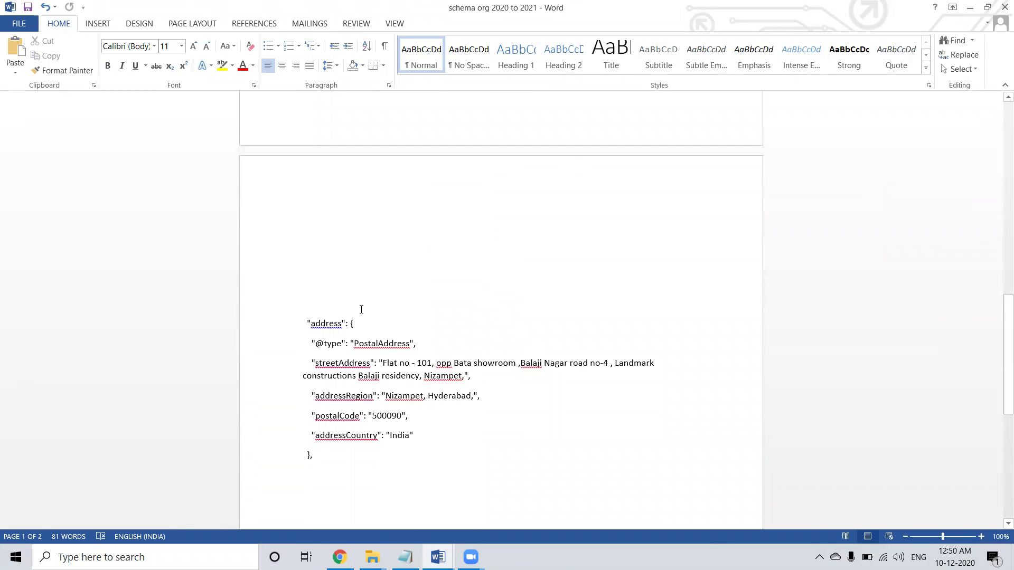
{"action": "scroll", "coordinate": [361, 307], "scroll_direction": "up", "scroll_amount": 1}
{"action": "scroll", "coordinate": [361, 307], "scroll_direction": "up", "scroll_amount": 2}
{"action": "scroll", "coordinate": [360, 307], "scroll_direction": "up", "scroll_amount": 3}
{"action": "scroll", "coordinate": [361, 306], "scroll_direction": "up", "scroll_amount": 1}
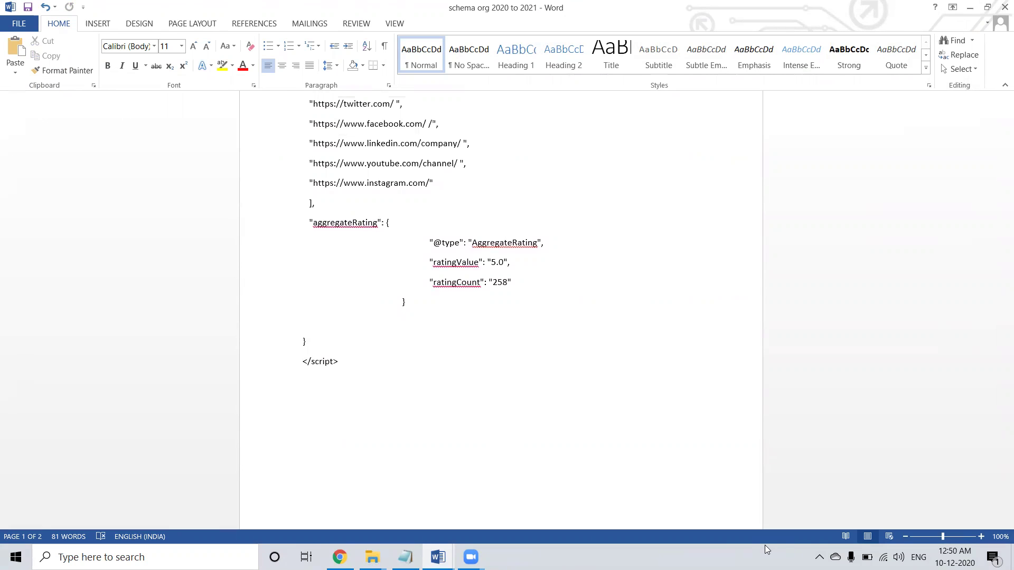
{"action": "scroll", "coordinate": [883, 356], "scroll_direction": "down", "scroll_amount": 5}
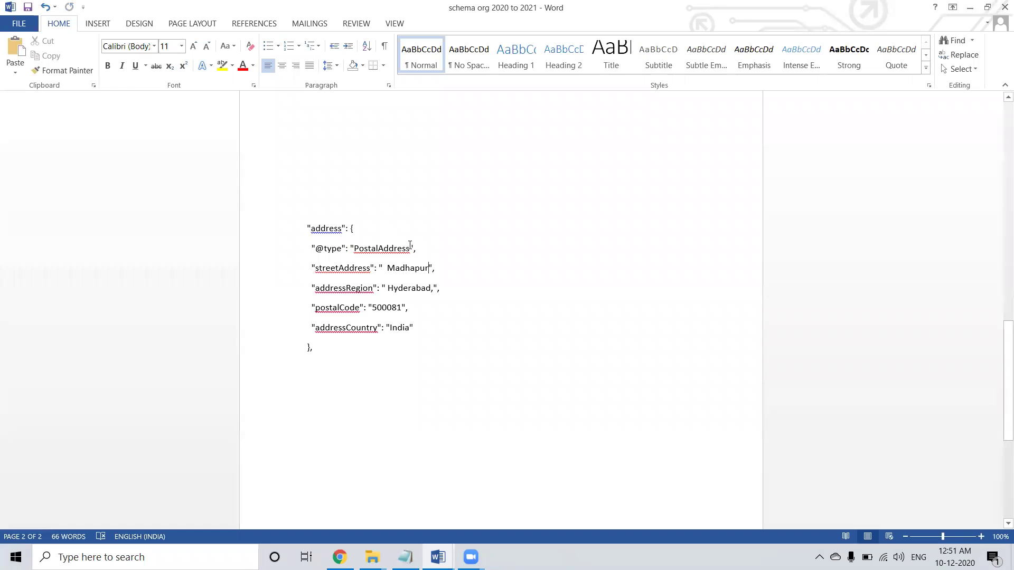
{"action": "scroll", "coordinate": [458, 264], "scroll_direction": "up", "scroll_amount": 2}
{"action": "scroll", "coordinate": [457, 264], "scroll_direction": "up", "scroll_amount": 3}
{"action": "scroll", "coordinate": [457, 264], "scroll_direction": "up", "scroll_amount": 1}
{"action": "scroll", "coordinate": [457, 264], "scroll_direction": "up", "scroll_amount": 1}
{"action": "scroll", "coordinate": [457, 264], "scroll_direction": "up", "scroll_amount": 2}
{"action": "scroll", "coordinate": [457, 264], "scroll_direction": "up", "scroll_amount": 2}
{"action": "scroll", "coordinate": [457, 264], "scroll_direction": "up", "scroll_amount": 1}
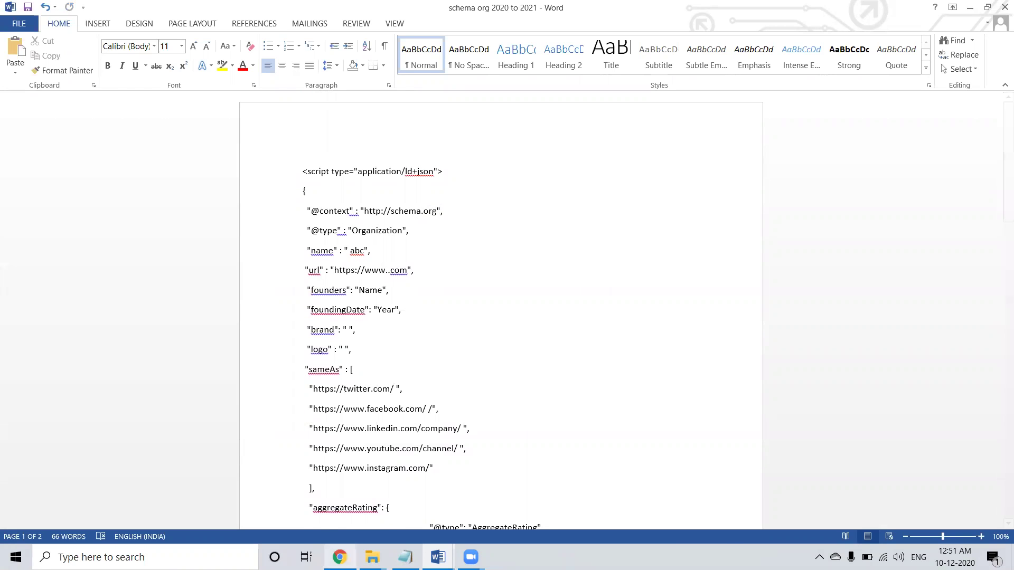
Copy the southreelnews domain from Chrome's address bar and return to the Word document.
{"action": "left_click", "coordinate": [339, 556]}
{"action": "left_click", "coordinate": [324, 10]}
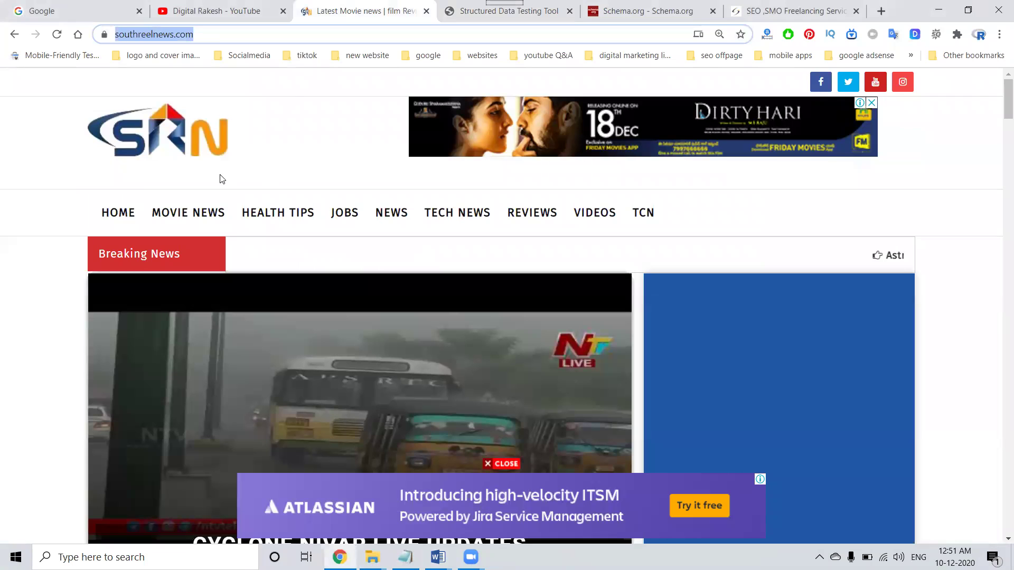
{"action": "double_click", "coordinate": [153, 34]}
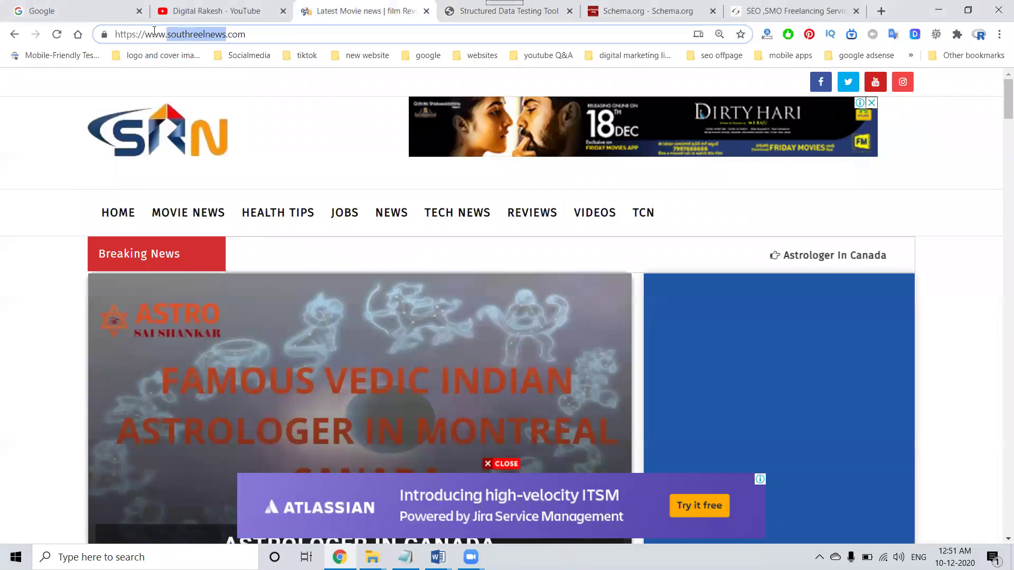
{"action": "key", "text": "alt+Tab"}
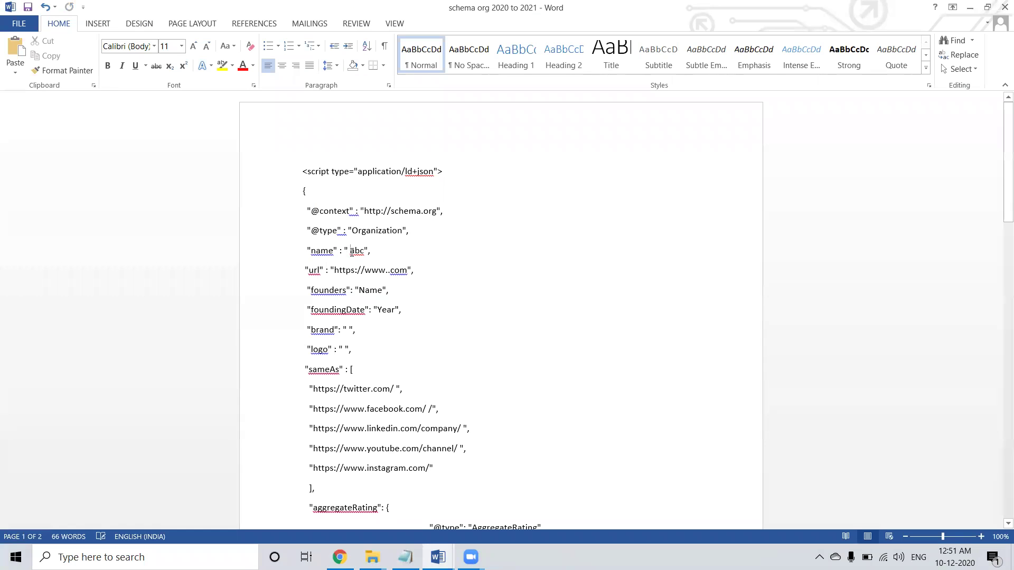
{"action": "double_click", "coordinate": [355, 251]}
{"action": "key", "text": "ctrl+v"}
{"action": "left_click", "coordinate": [390, 271]}
{"action": "key", "text": "ctrl+v"}
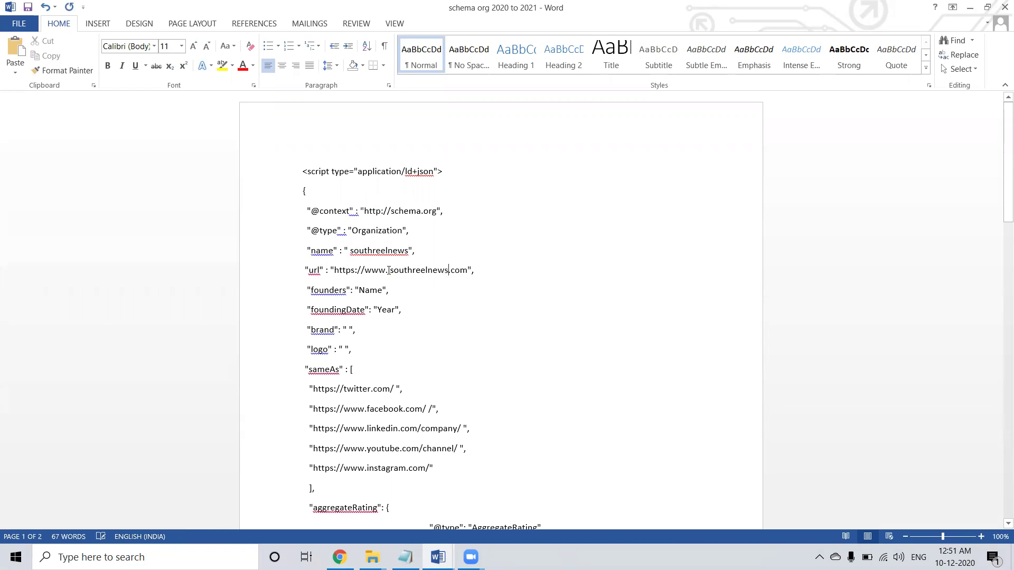
Fill the founder name and foundingDate 2019 over the placeholders, then return to the website.
{"action": "double_click", "coordinate": [365, 290]}
{"action": "type", "text": "Rakesh"}
{"action": "double_click", "coordinate": [386, 310]}
{"action": "type", "text": "2019"}
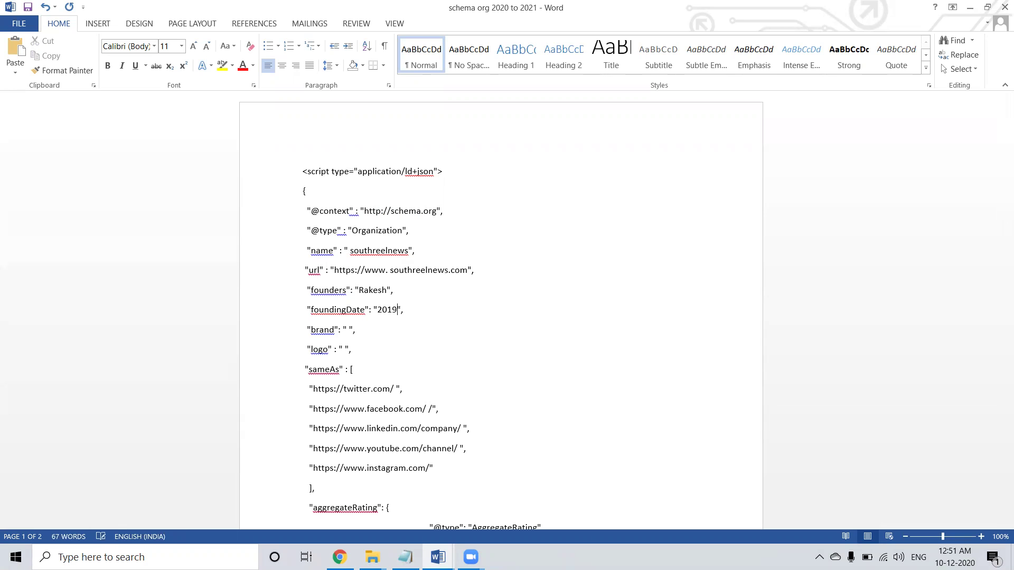
{"action": "key", "text": "alt+Tab"}
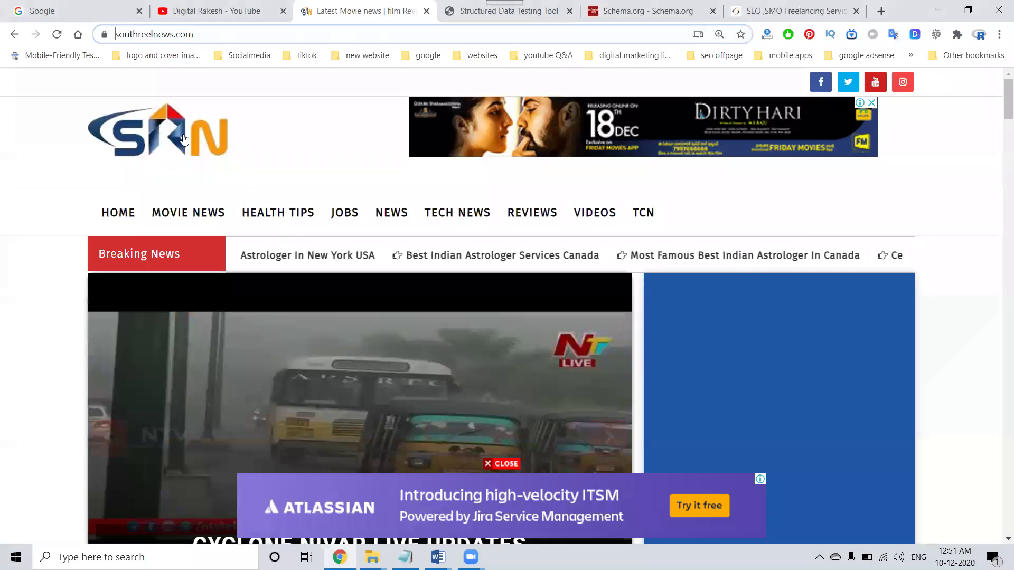
{"action": "right_click", "coordinate": [173, 136]}
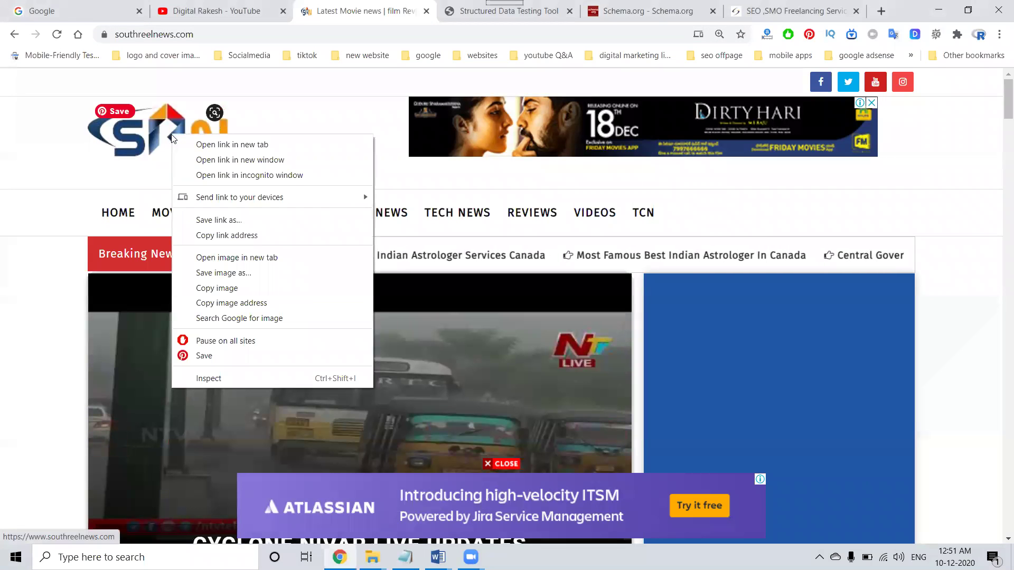
{"action": "left_click", "coordinate": [239, 298]}
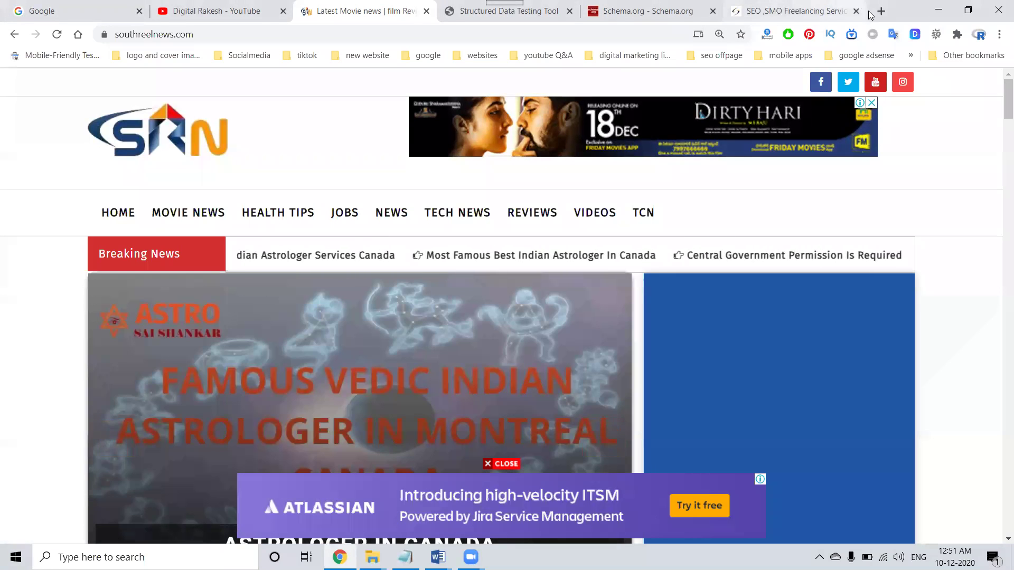
{"action": "left_click", "coordinate": [879, 11]}
{"action": "right_click", "coordinate": [309, 33]}
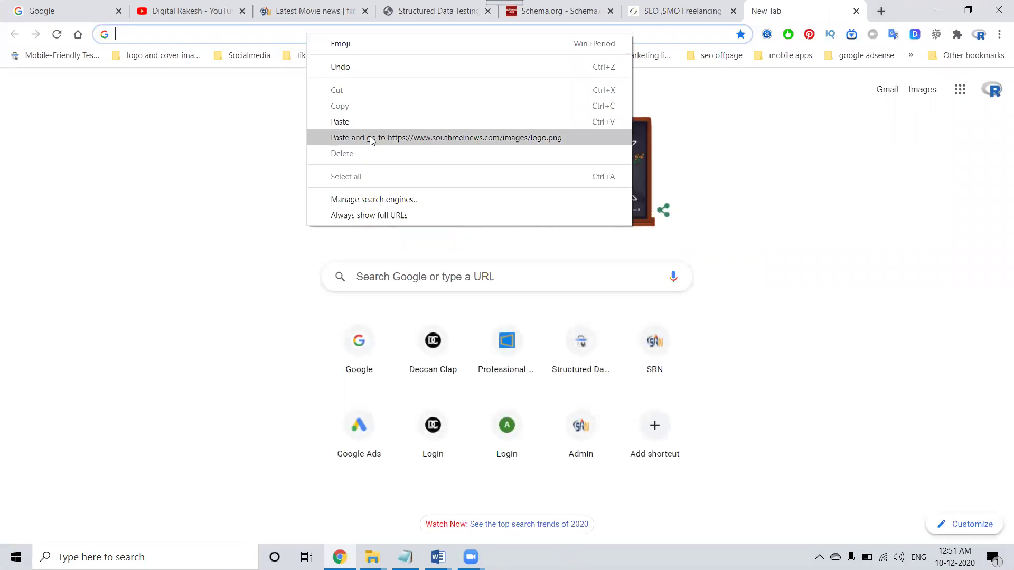
{"action": "left_click", "coordinate": [370, 139]}
{"action": "left_click", "coordinate": [270, 34]}
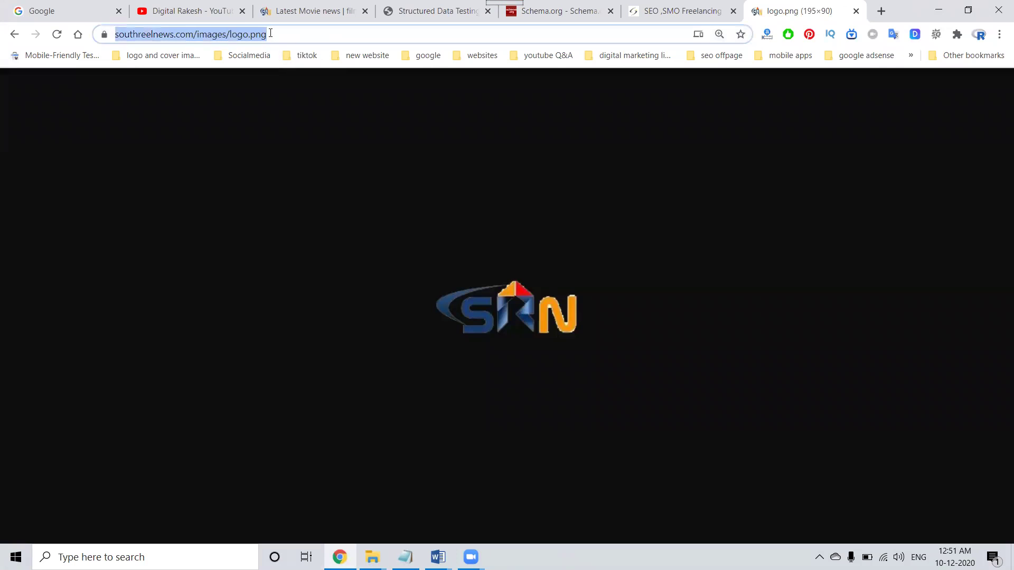
{"action": "key", "text": "alt+Tab"}
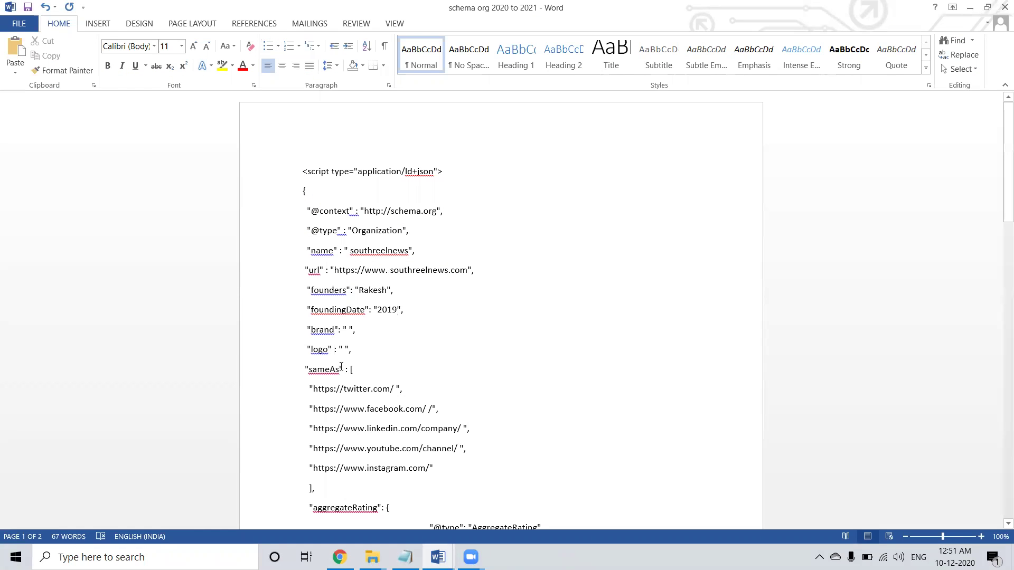
{"action": "left_click", "coordinate": [343, 349]}
{"action": "key", "text": "ctrl+v"}
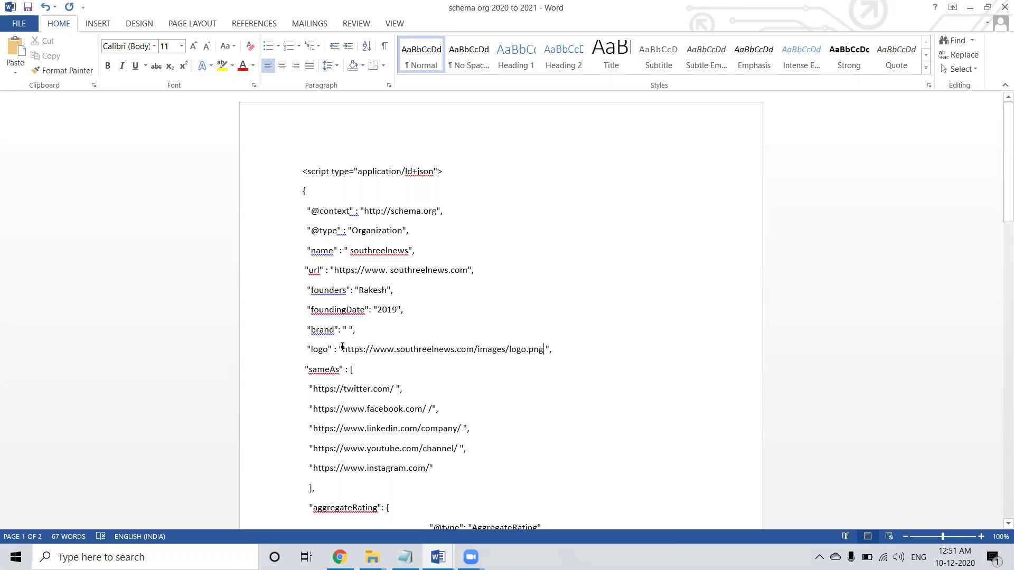
Load the southreelnews.com homepage source, find the favicon, and copy the favicon.ico address.
{"action": "key", "text": "alt+Tab"}
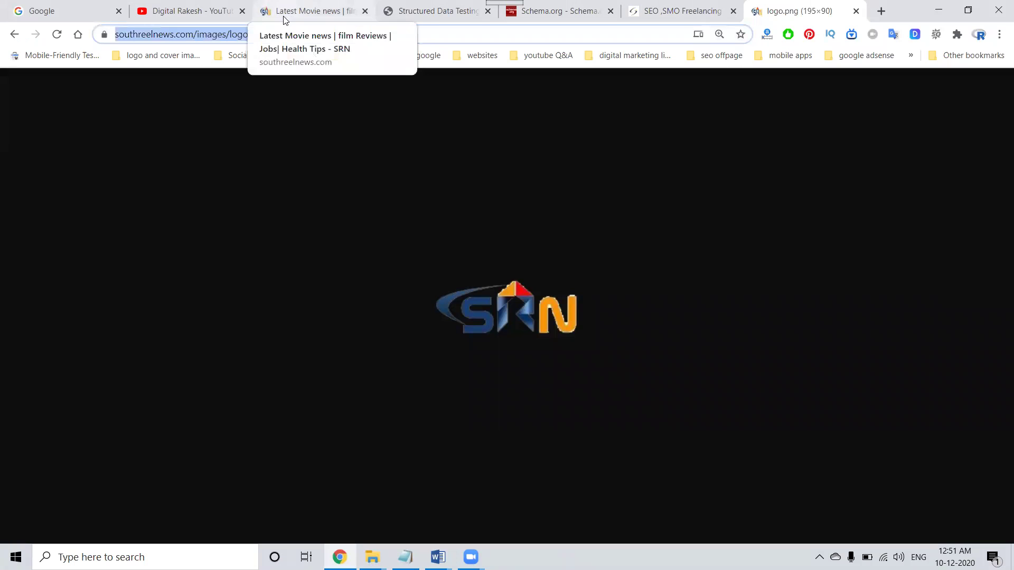
{"action": "left_click", "coordinate": [229, 34]}
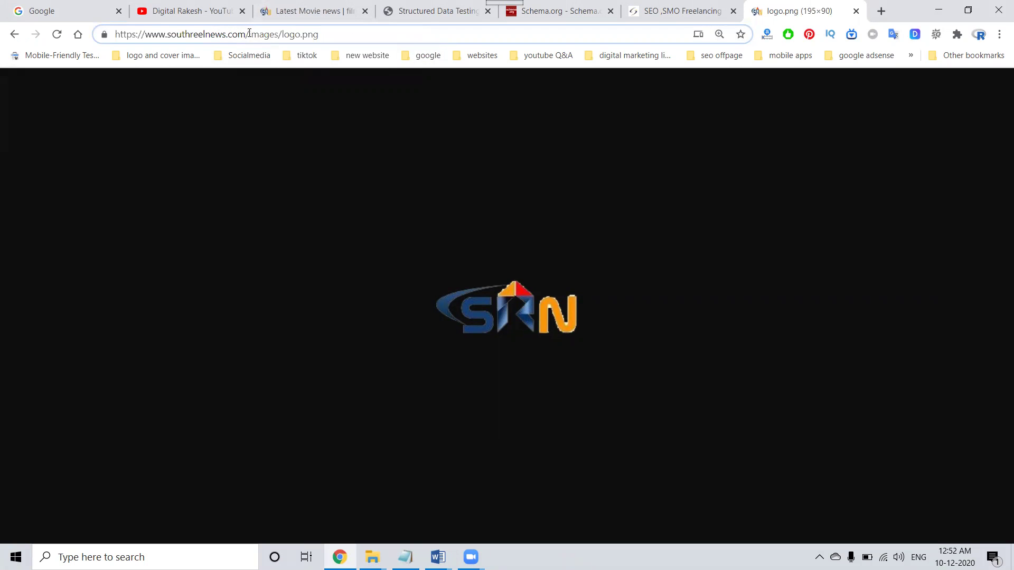
{"action": "left_click_drag", "start_coordinate": [249, 34], "coordinate": [407, 33]}
{"action": "key", "text": "BackSpace"}
{"action": "key", "text": "Return"}
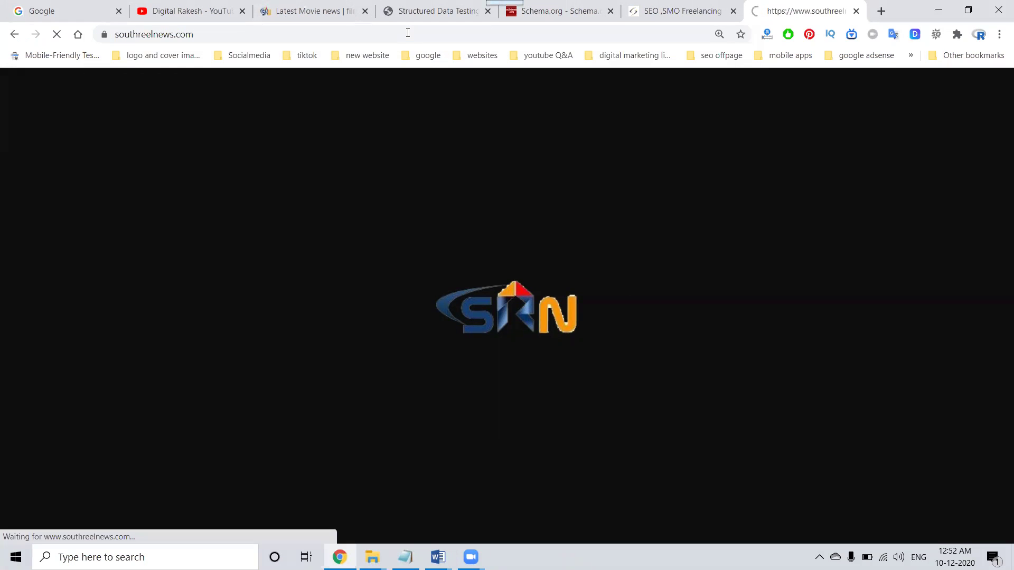
{"action": "key", "text": "ctrl+u"}
{"action": "key", "text": "ctrl+f"}
{"action": "type", "text": "favi"}
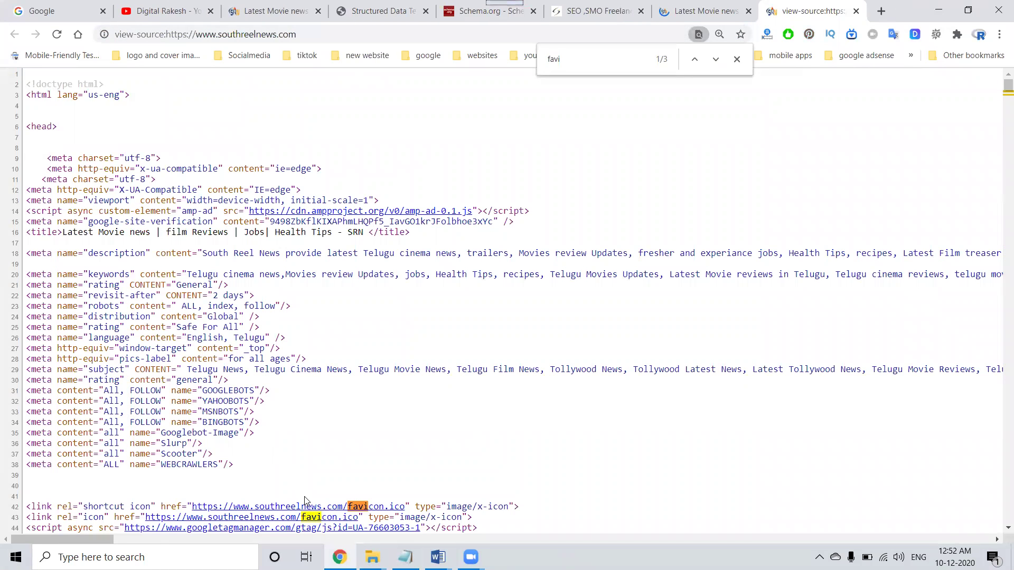
{"action": "left_click", "coordinate": [307, 506]}
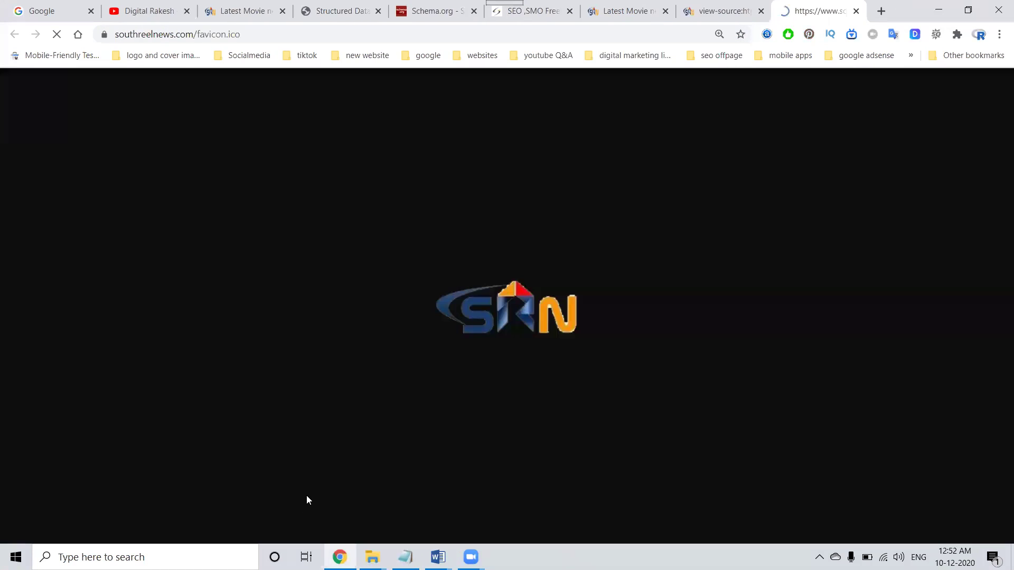
{"action": "left_click", "coordinate": [216, 35]}
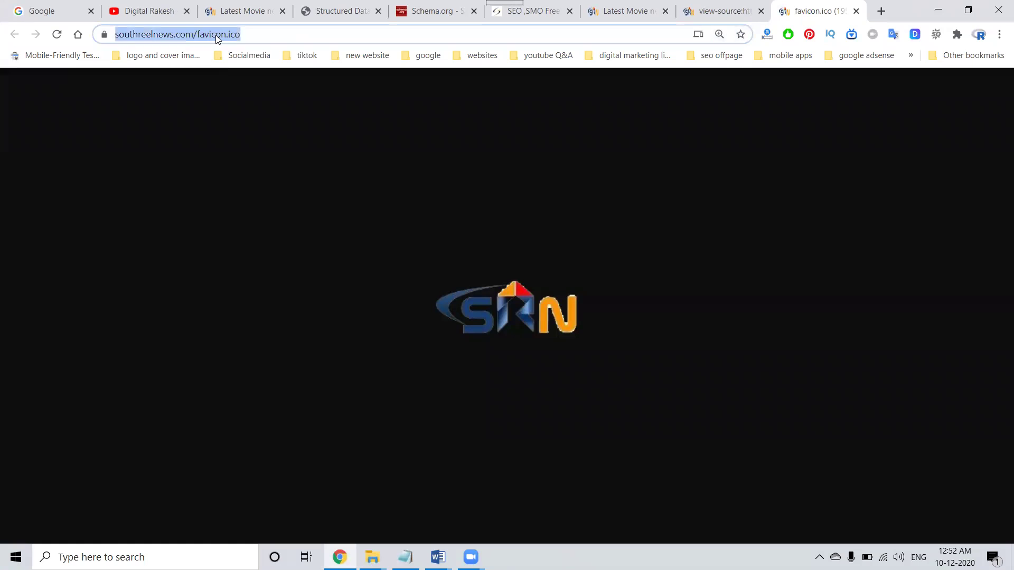
{"action": "left_click", "coordinate": [855, 11]}
Set the schema brand value to the copied favicon.ico URL.
{"action": "left_click", "coordinate": [938, 10]}
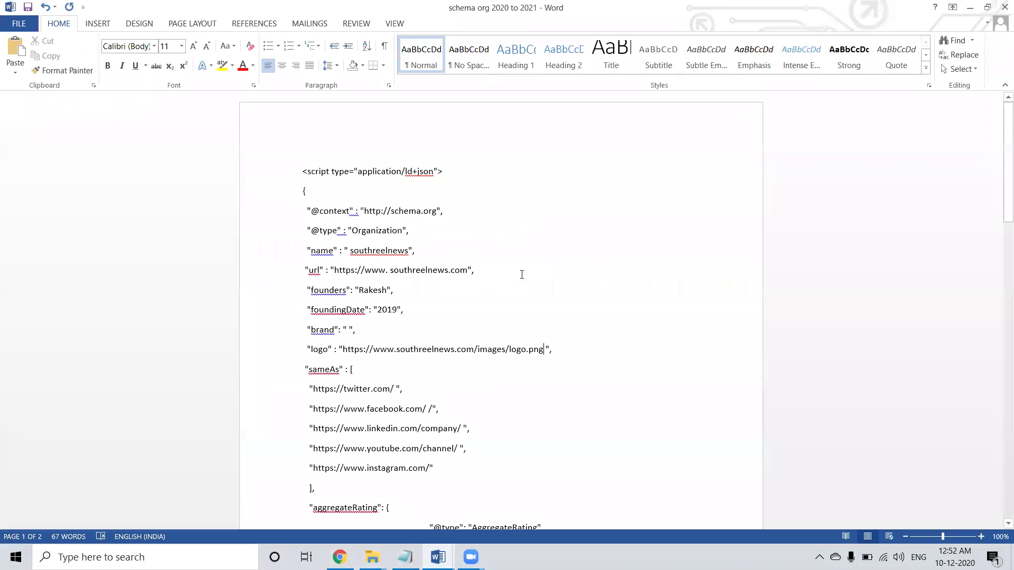
{"action": "left_click", "coordinate": [348, 328]}
{"action": "key", "text": "ctrl+v"}
{"action": "scroll", "coordinate": [372, 348], "scroll_direction": "down", "scroll_amount": 1}
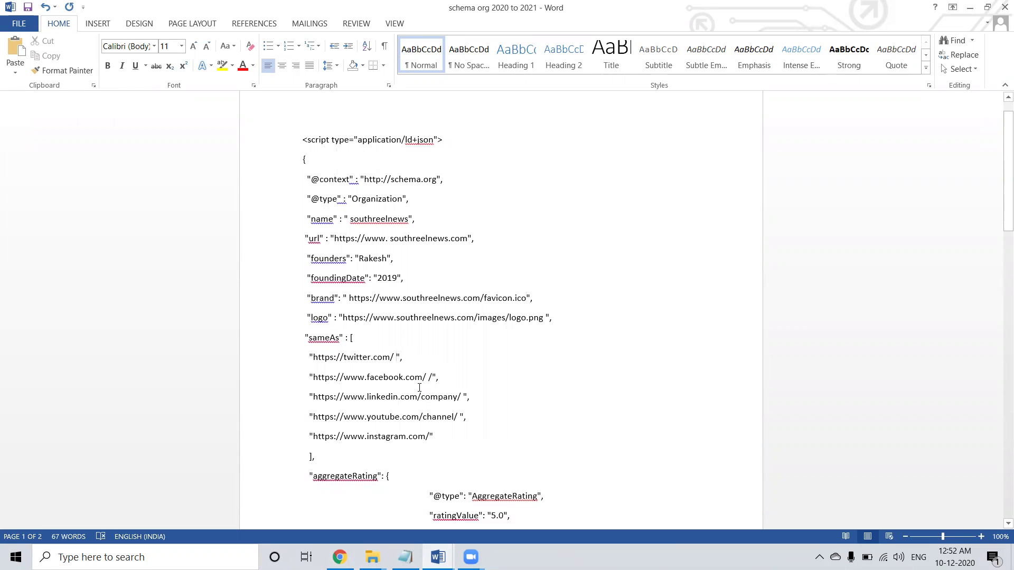
{"action": "type", "text": "southreelnews1"}
End the Facebook sameAs link with southreelnews, undoing a mispasted favicon address and removing the extra space.
{"action": "key", "text": "ctrl+v"}
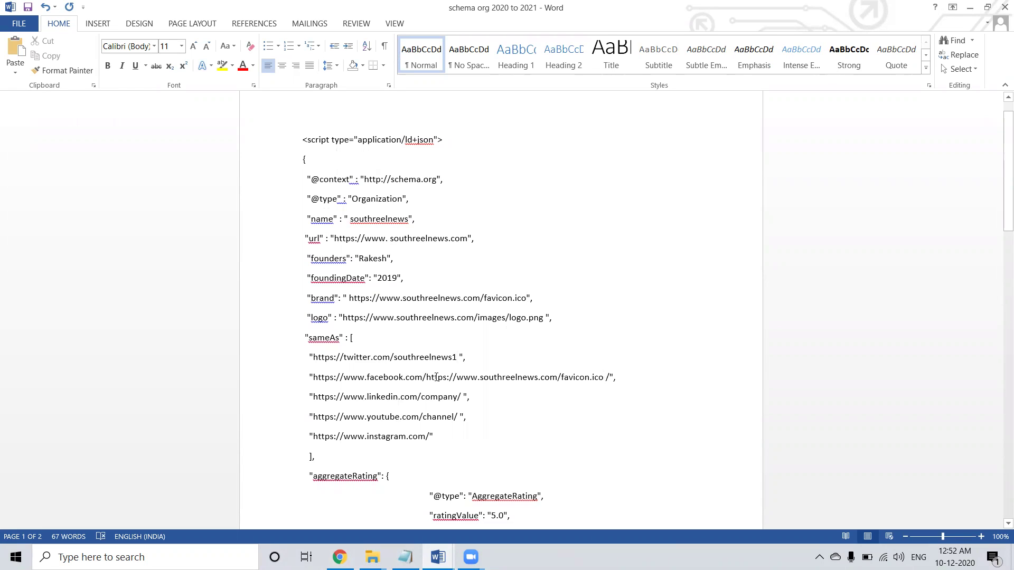
{"action": "double_click", "coordinate": [493, 377]}
{"action": "key", "text": "ctrl+c"}
{"action": "key", "text": "ctrl+z"}
{"action": "key", "text": "ctrl+v"}
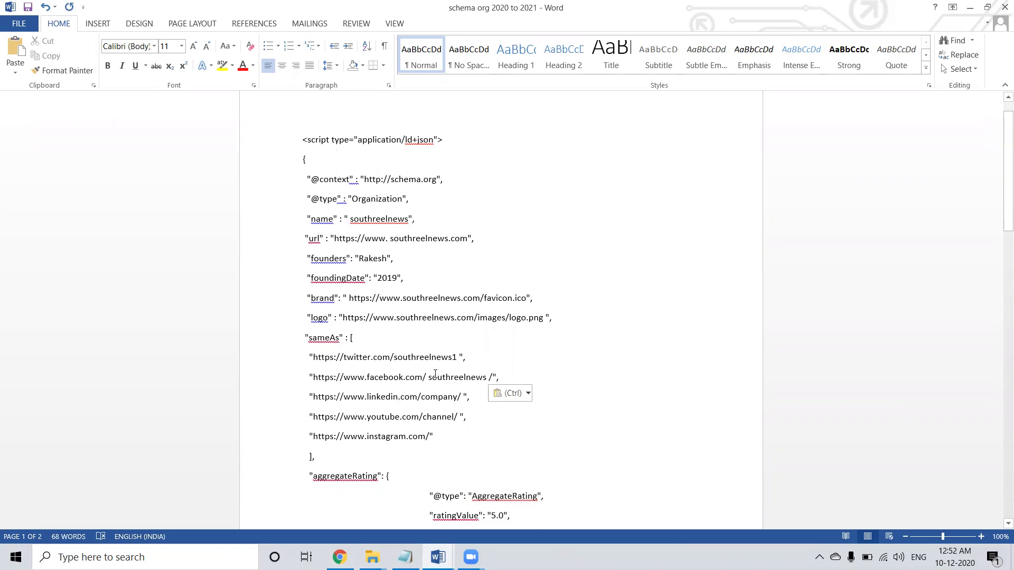
{"action": "left_click", "coordinate": [429, 377]}
{"action": "key", "text": "BackSpace"}
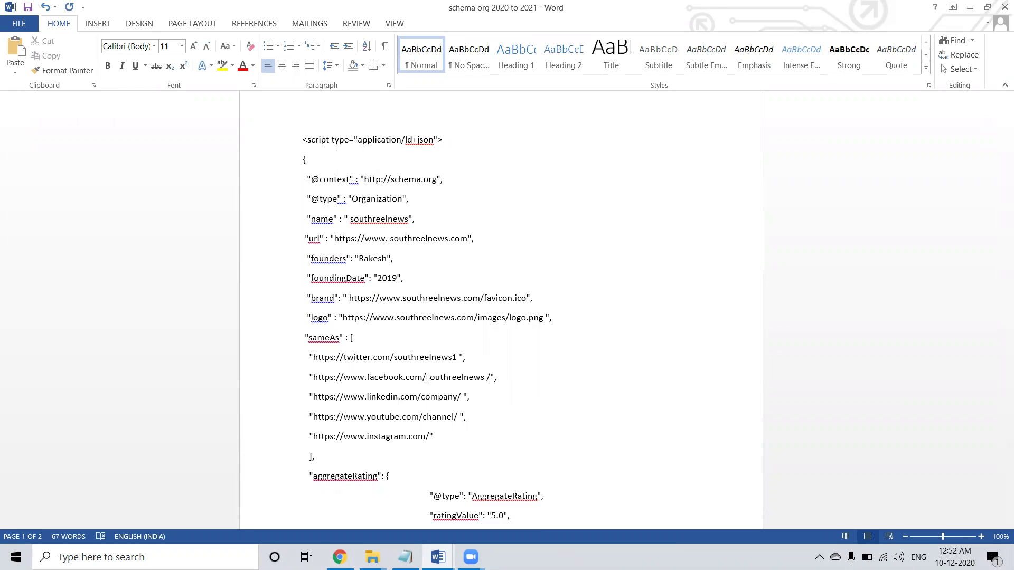
Add southreelnews to the Instagram and LinkedIn company links, removing the space in the LinkedIn link.
{"action": "left_click", "coordinate": [432, 436]}
{"action": "key", "text": "ctrl+v"}
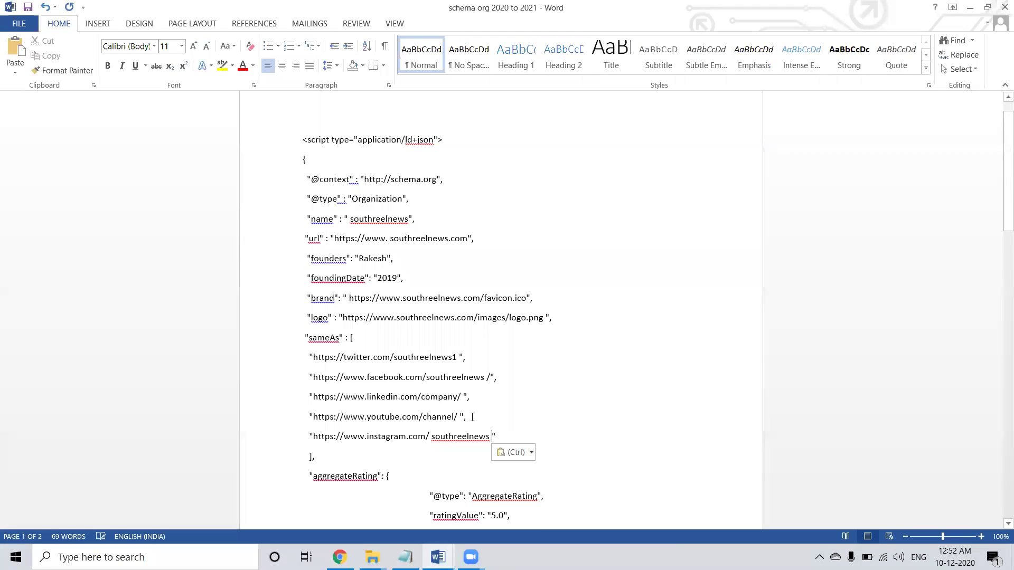
{"action": "left_click_drag", "start_coordinate": [471, 416], "coordinate": [328, 402]}
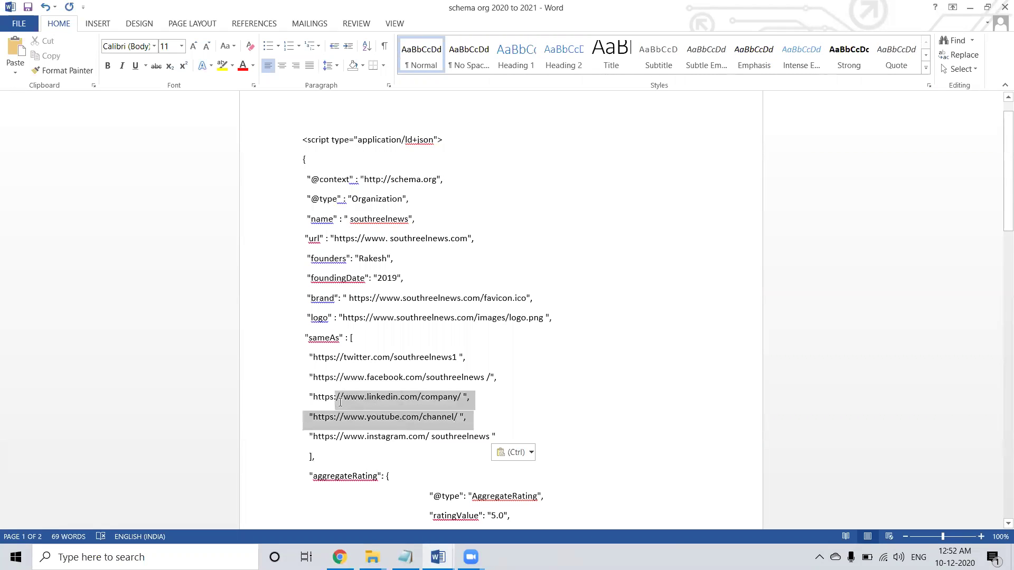
{"action": "left_click", "coordinate": [461, 396]}
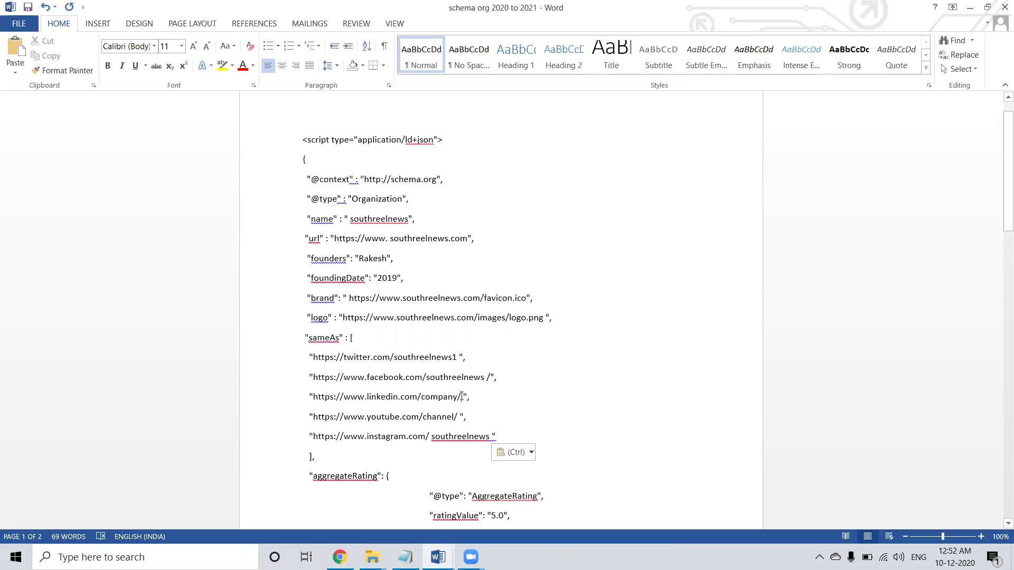
{"action": "key", "text": "ctrl+v"}
{"action": "left_click", "coordinate": [461, 397]}
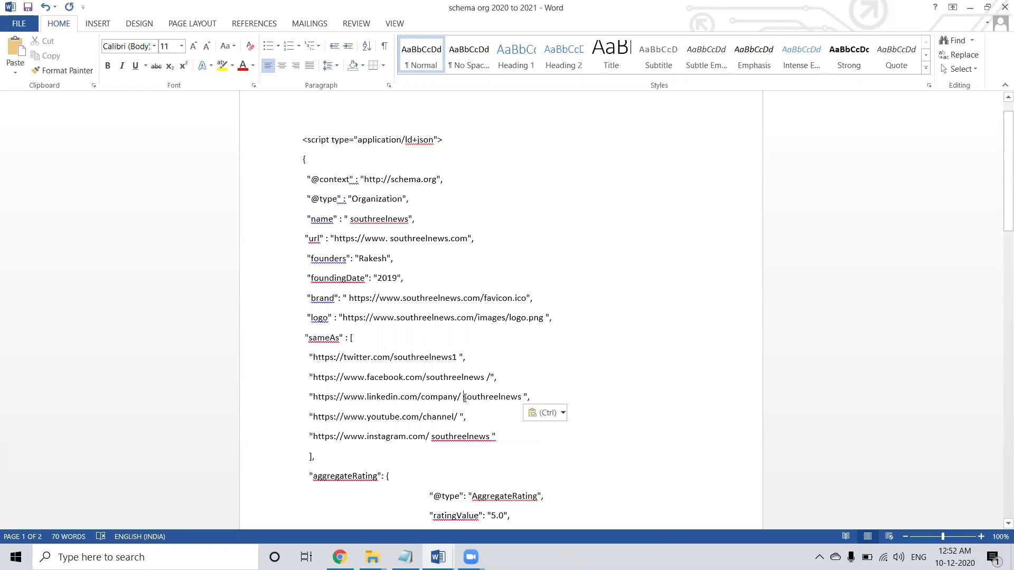
{"action": "key", "text": "BackSpace"}
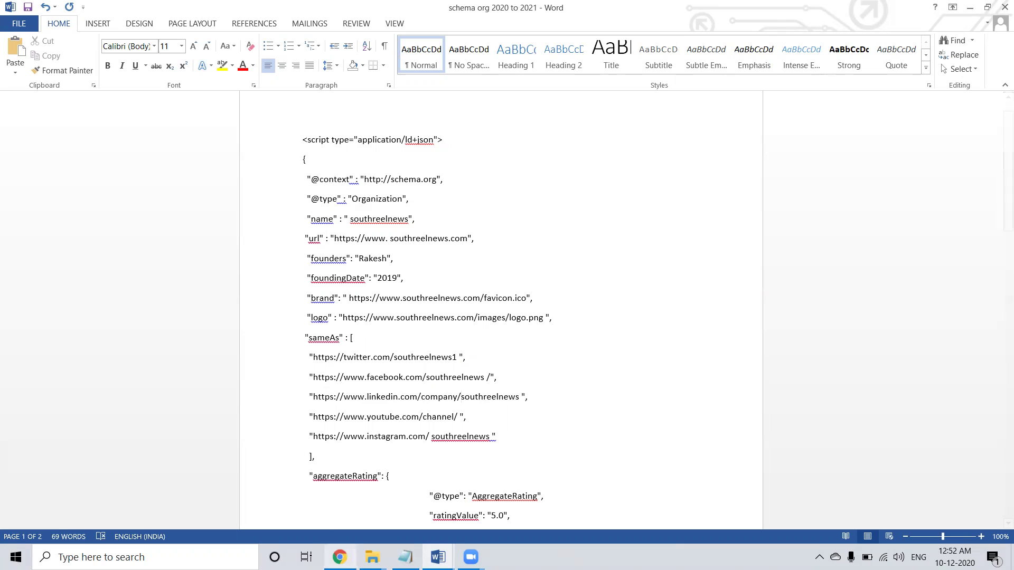
Delete and then restore the YouTube channel line, and remove the space before southreelnews in the Instagram link.
{"action": "left_click", "coordinate": [281, 423]}
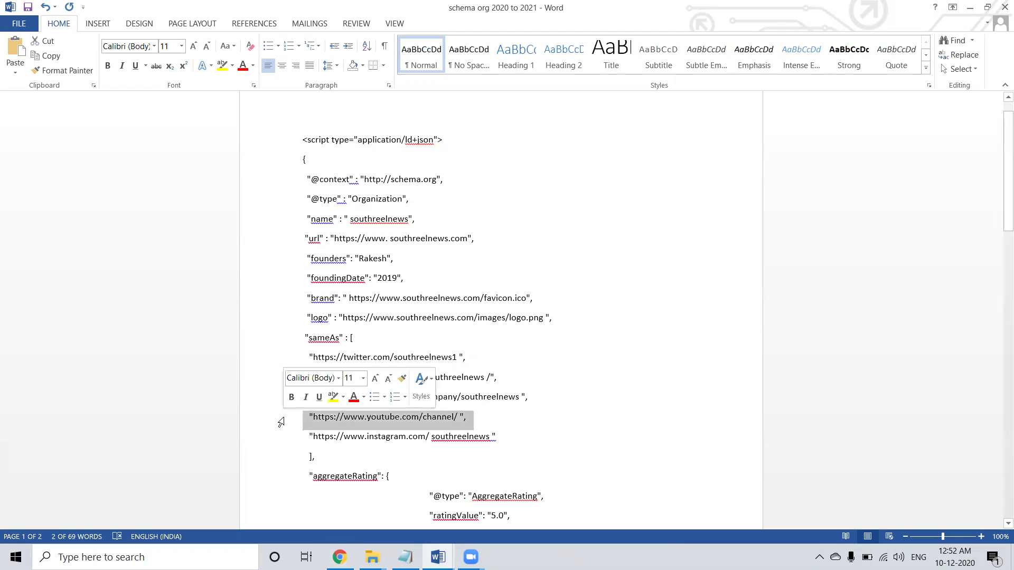
{"action": "key", "text": "Delete"}
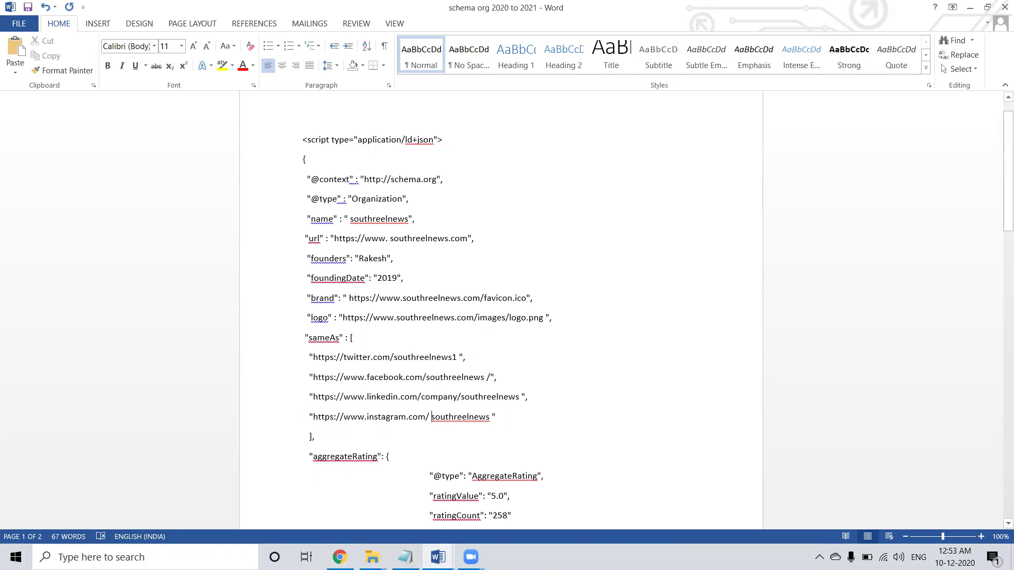
{"action": "left_click", "coordinate": [430, 417]}
{"action": "key", "text": "BackSpace"}
{"action": "key", "text": "ctrl+z"}
{"action": "key", "text": "ctrl+z"}
{"action": "left_click", "coordinate": [433, 440]}
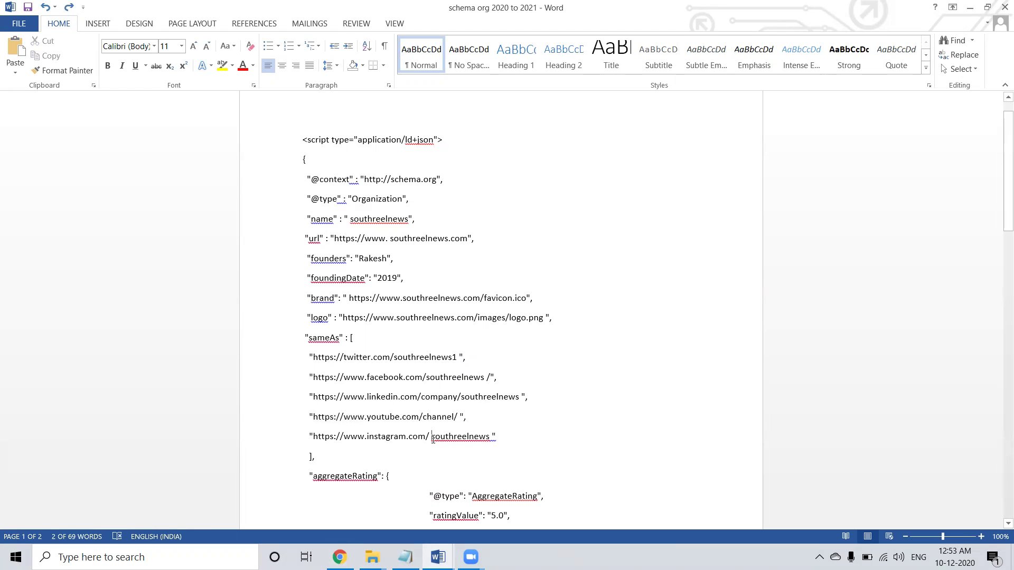
{"action": "key", "text": "BackSpace"}
Search Google for southreelnews, copy the South Reel News YouTube channel address, close that tab and return to Word.
{"action": "key", "text": "alt+Tab"}
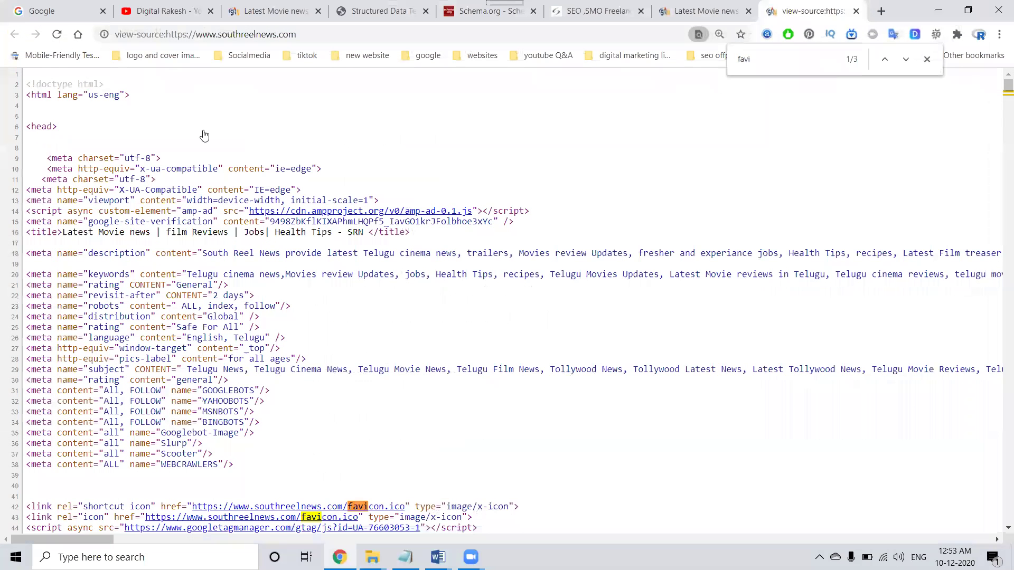
{"action": "left_click", "coordinate": [79, 10]}
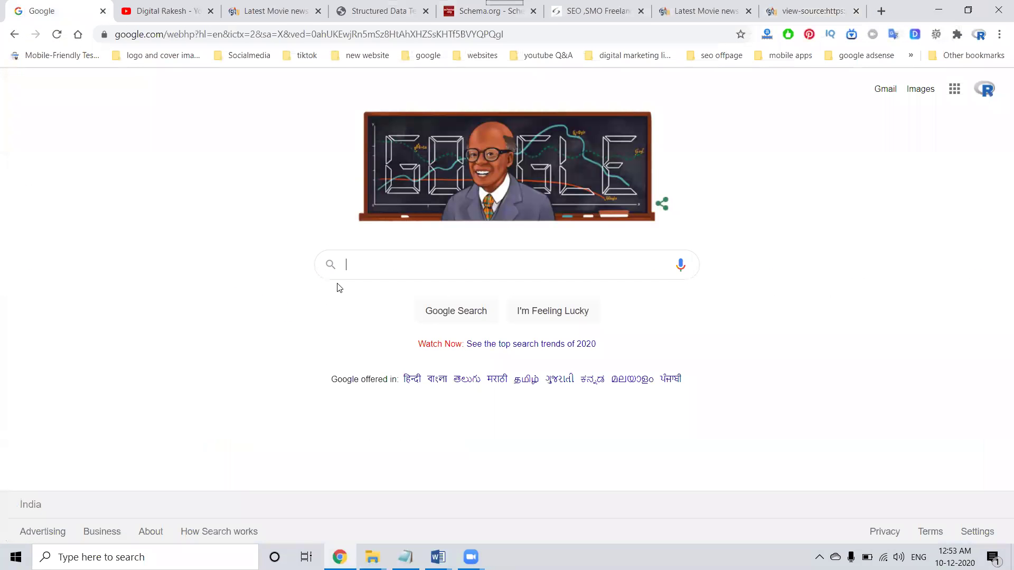
{"action": "type", "text": "southreelnews"}
{"action": "key", "text": "Return"}
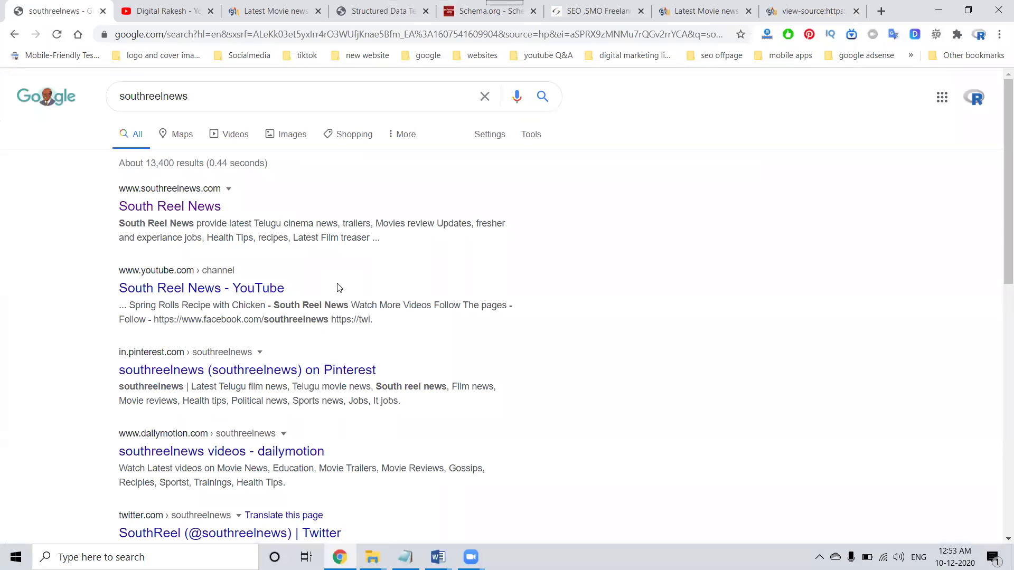
{"action": "left_click", "coordinate": [231, 294]}
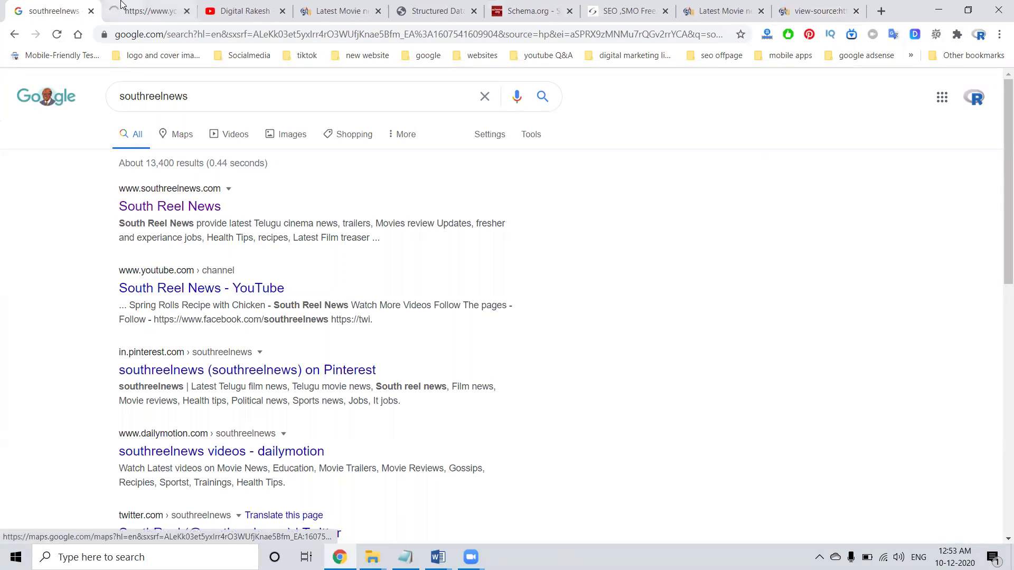
{"action": "left_click", "coordinate": [155, 40]}
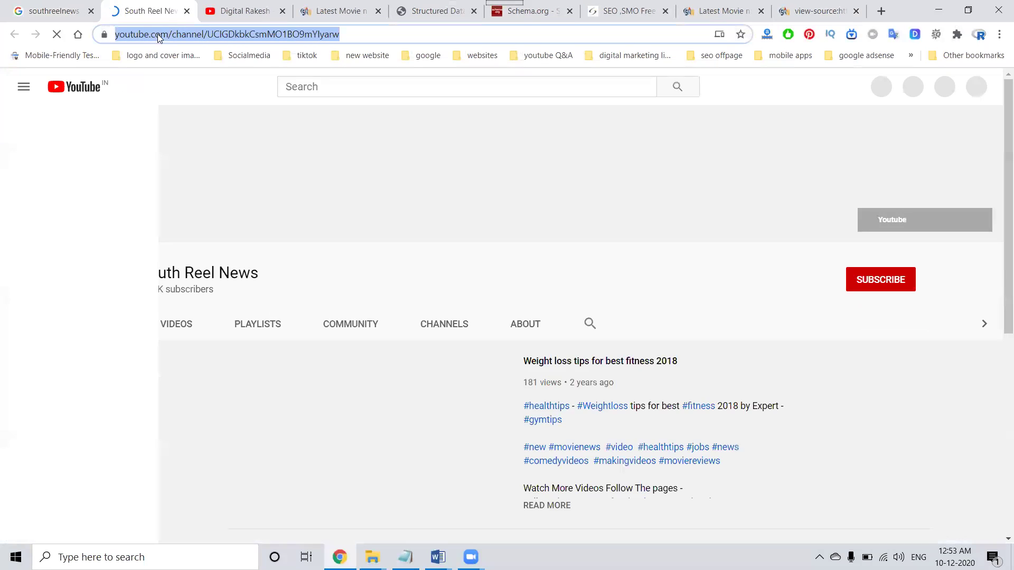
{"action": "left_click", "coordinate": [186, 11]}
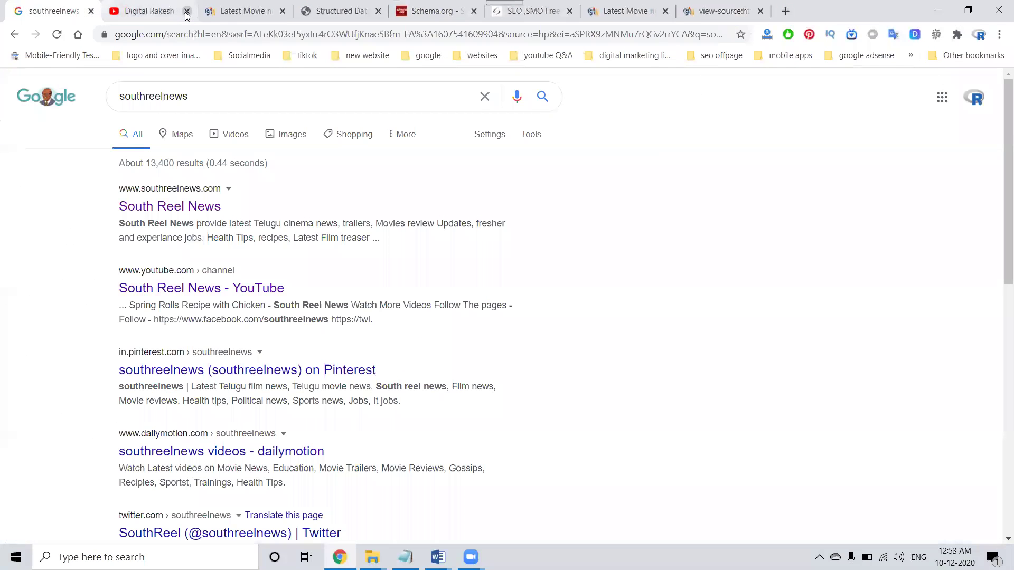
{"action": "key", "text": "alt+Tab"}
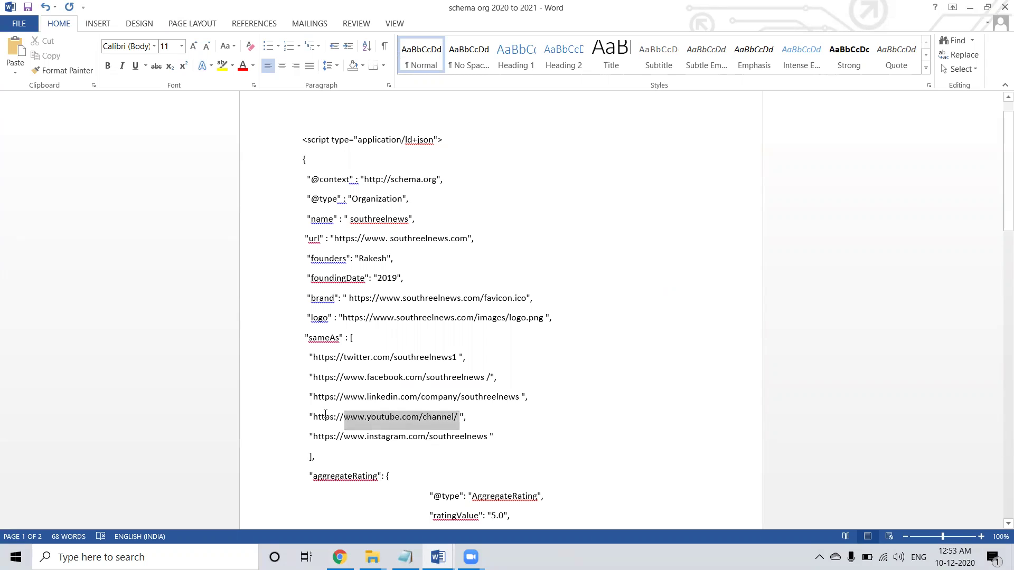
Replace the incomplete YouTube link with the full channel URL and remove the stray space before its closing quote.
{"action": "left_click_drag", "start_coordinate": [460, 417], "coordinate": [317, 417]}
{"action": "type", "text": "https://www.youtube.com/channel/UCIGDkbkCsmMO1BO9mYIyarw"}
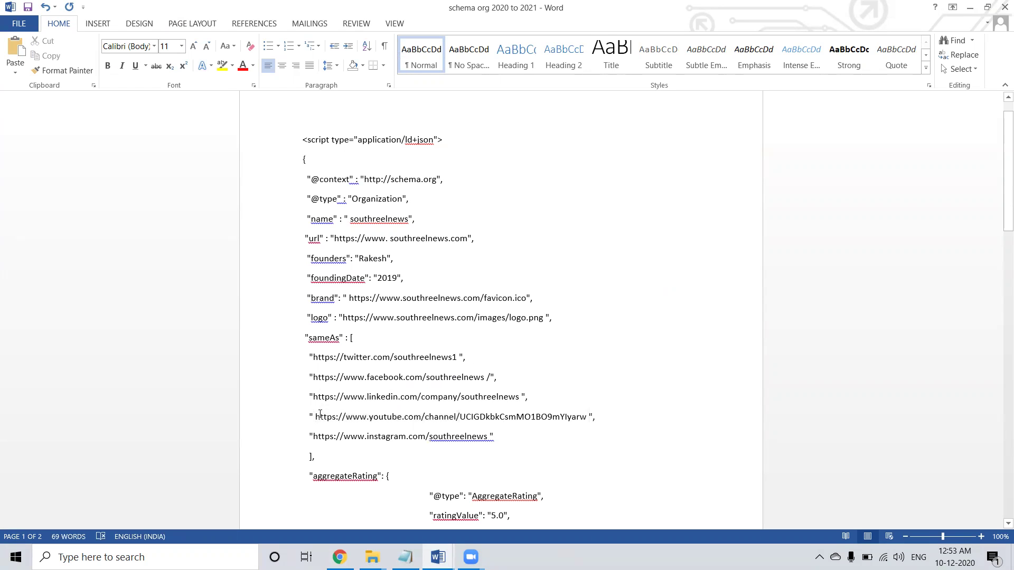
{"action": "key", "text": "Delete"}
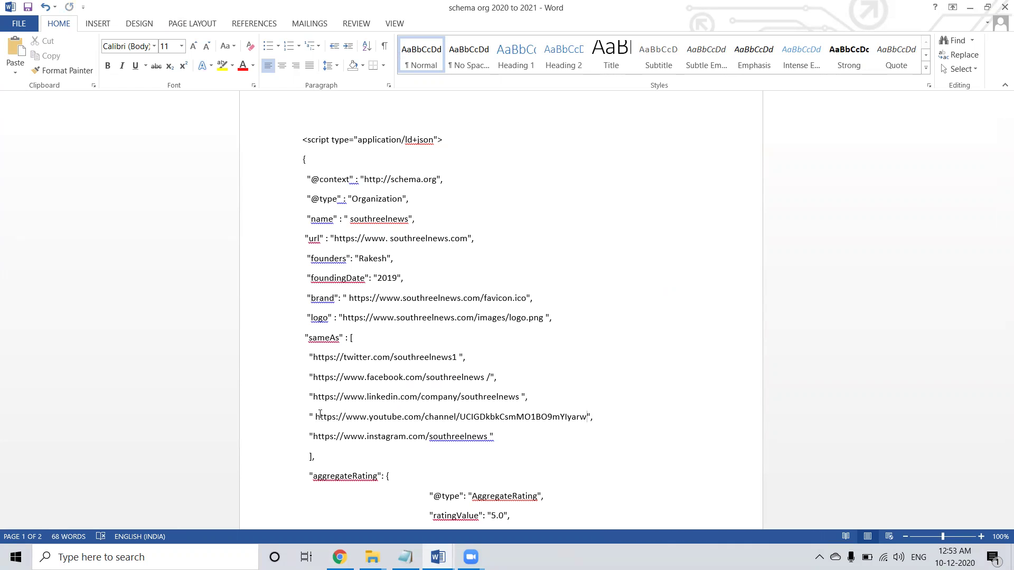
{"action": "scroll", "coordinate": [354, 318], "scroll_direction": "down", "scroll_amount": 3}
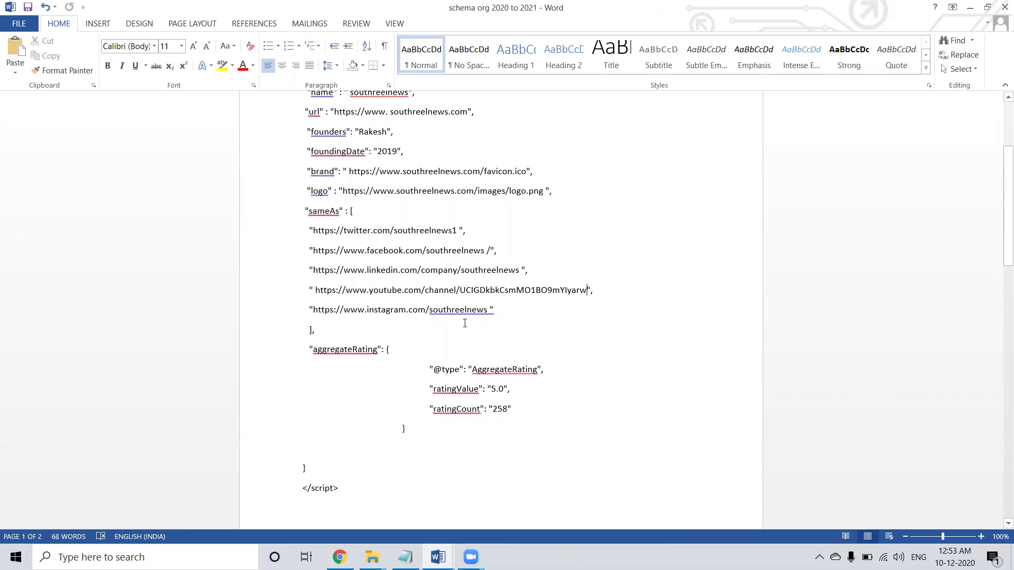
{"action": "scroll", "coordinate": [465, 323], "scroll_direction": "down", "scroll_amount": 1}
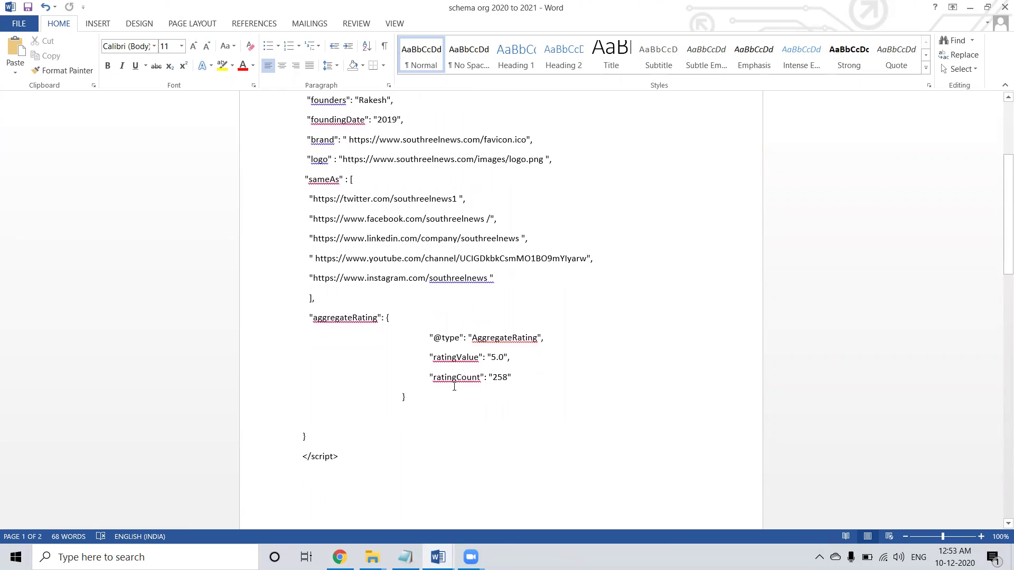
Change ratingCount to 300 and remove the space after the Facebook URL.
{"action": "left_click", "coordinate": [502, 377]}
{"action": "key", "text": "BackSpace"}
{"action": "key", "text": "BackSpace"}
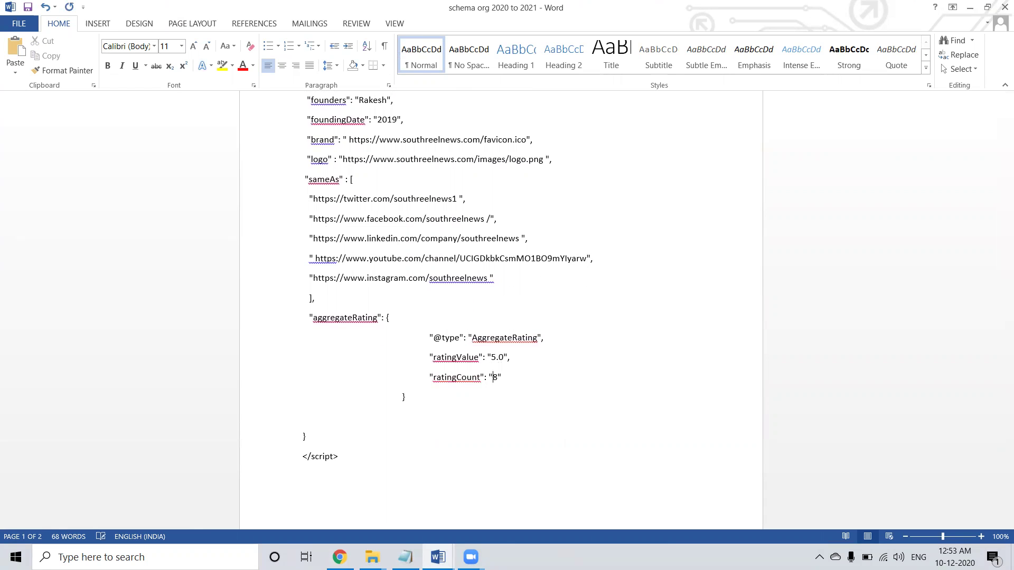
{"action": "type", "text": "300"}
{"action": "scroll", "coordinate": [405, 420], "scroll_direction": "up", "scroll_amount": 1}
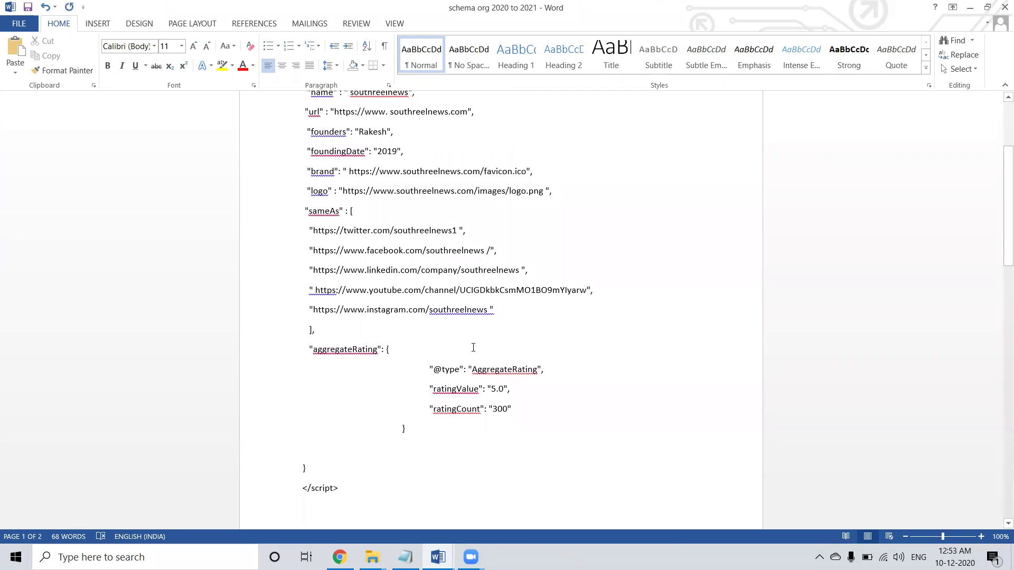
{"action": "left_click", "coordinate": [487, 251]}
{"action": "key", "text": "BackSpace"}
{"action": "left_click_drag", "start_coordinate": [308, 148], "coordinate": [301, 167]}
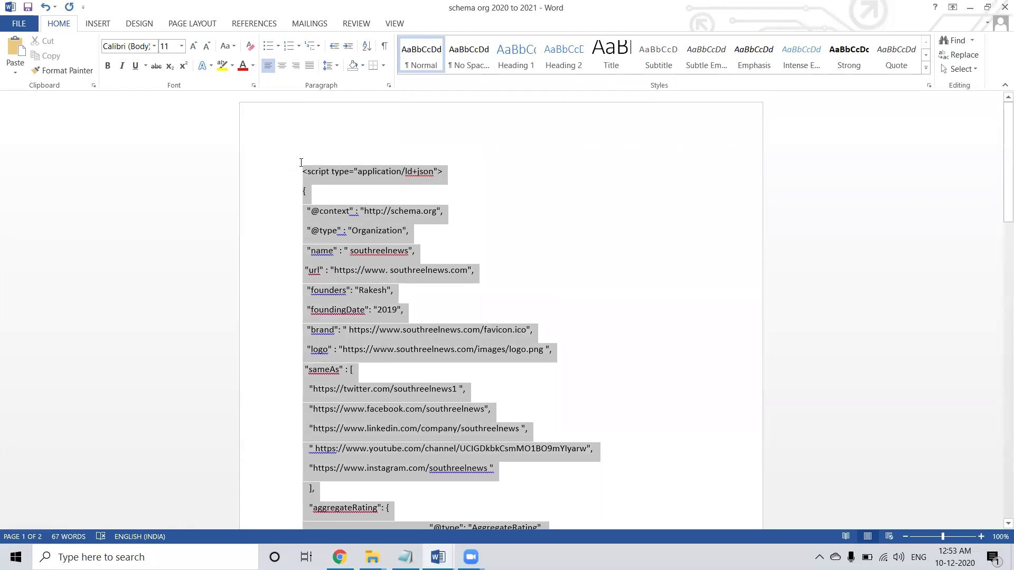
Run a new Code Snippet test on the pasted Organization JSON-LD in the Structured Data Testing Tool.
{"action": "left_click", "coordinate": [339, 557]}
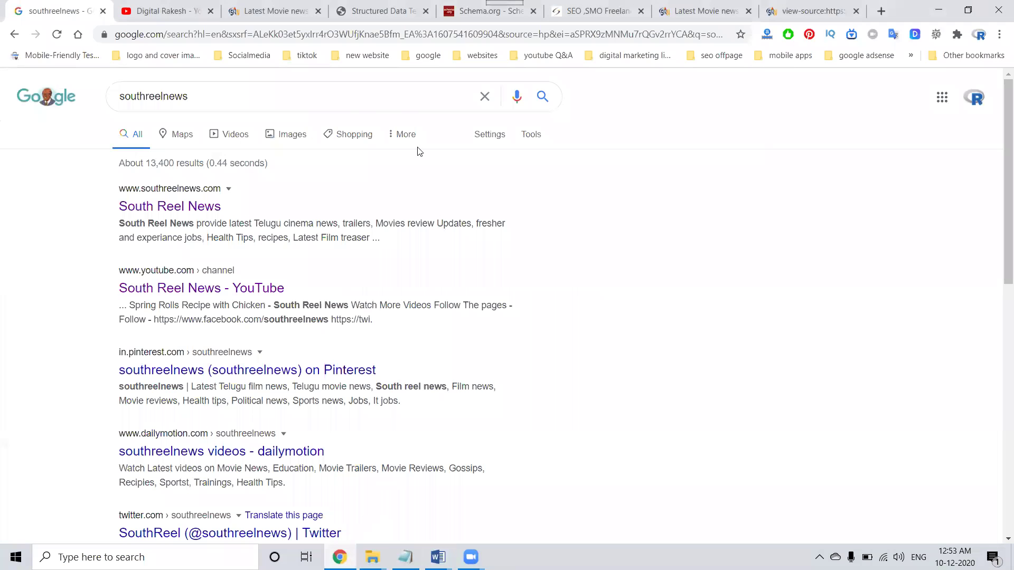
{"action": "left_click", "coordinate": [382, 8]}
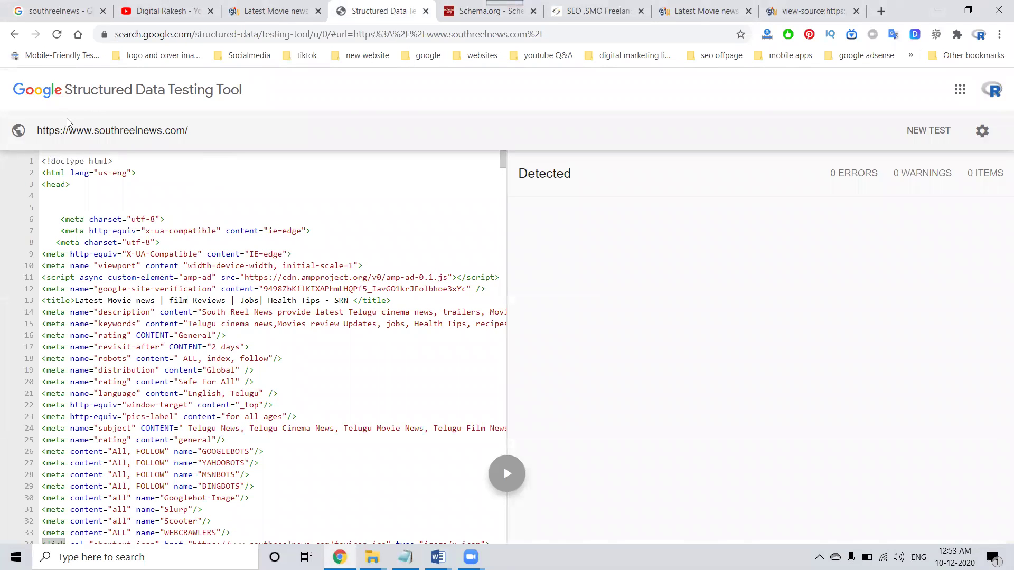
{"action": "left_click", "coordinate": [133, 101]}
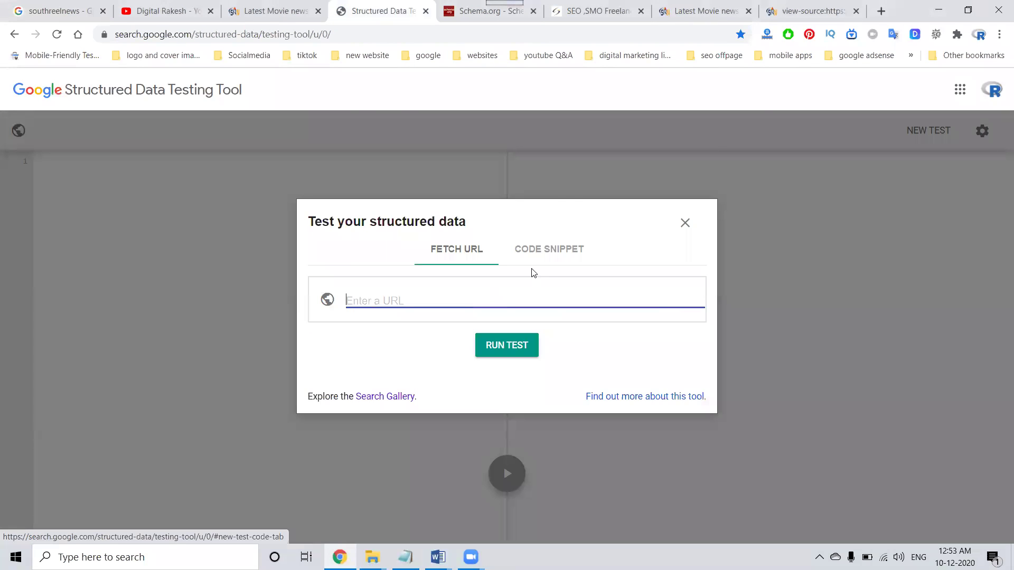
{"action": "left_click", "coordinate": [546, 252]}
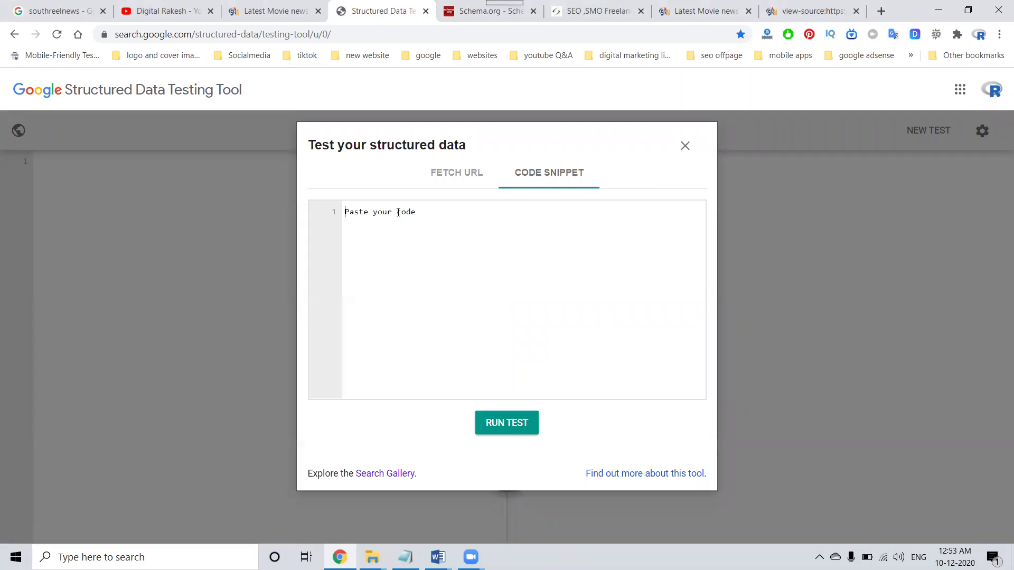
{"action": "key", "text": "ctrl+v"}
{"action": "left_click", "coordinate": [510, 426]}
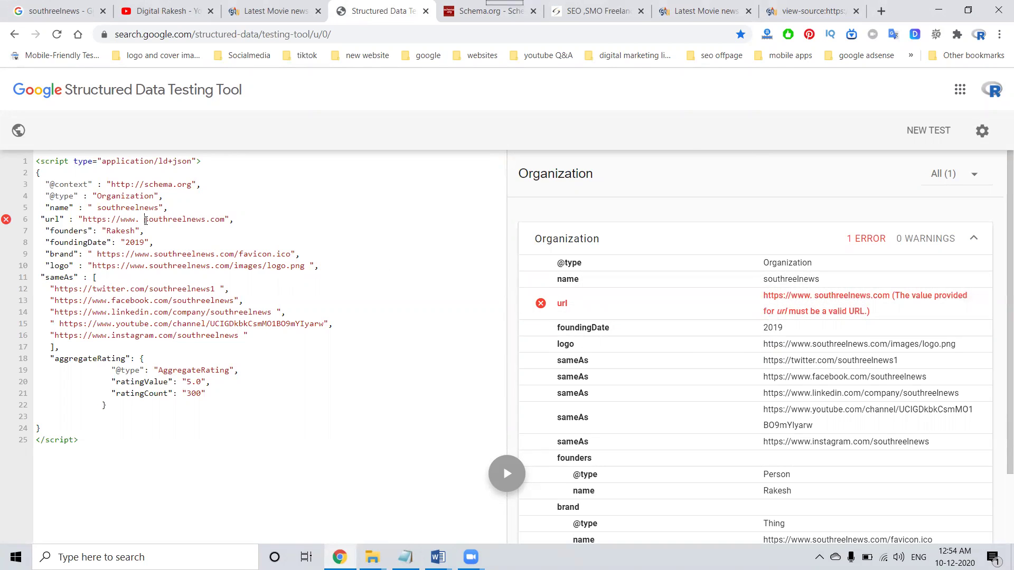
Remove the stray space from the url value on line 6 and revalidate the code.
{"action": "left_click", "coordinate": [145, 221]}
{"action": "key", "text": "BackSpace"}
{"action": "left_click", "coordinate": [502, 479]}
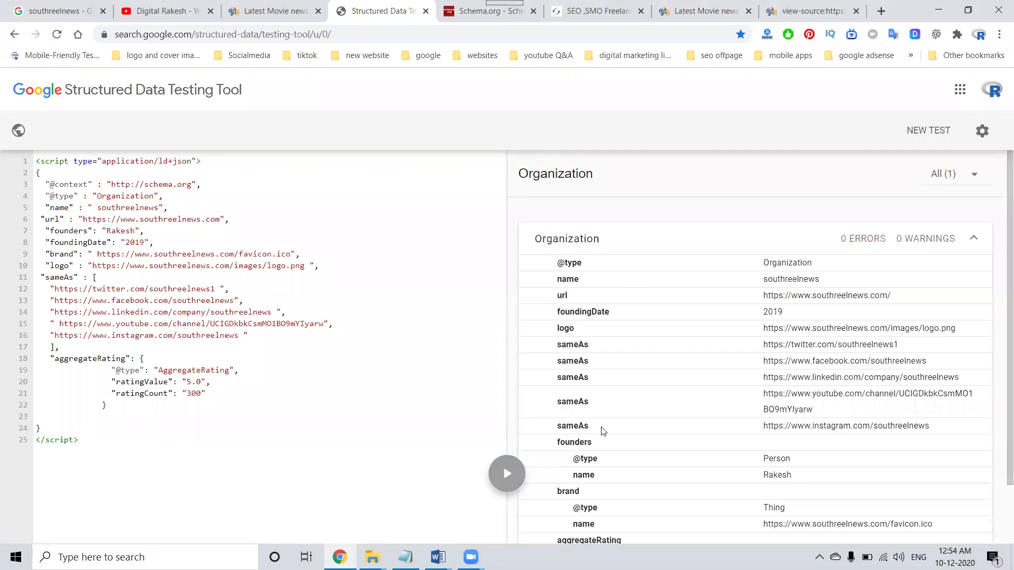
{"action": "scroll", "coordinate": [643, 382], "scroll_direction": "down", "scroll_amount": 1}
{"action": "scroll", "coordinate": [644, 383], "scroll_direction": "down", "scroll_amount": 1}
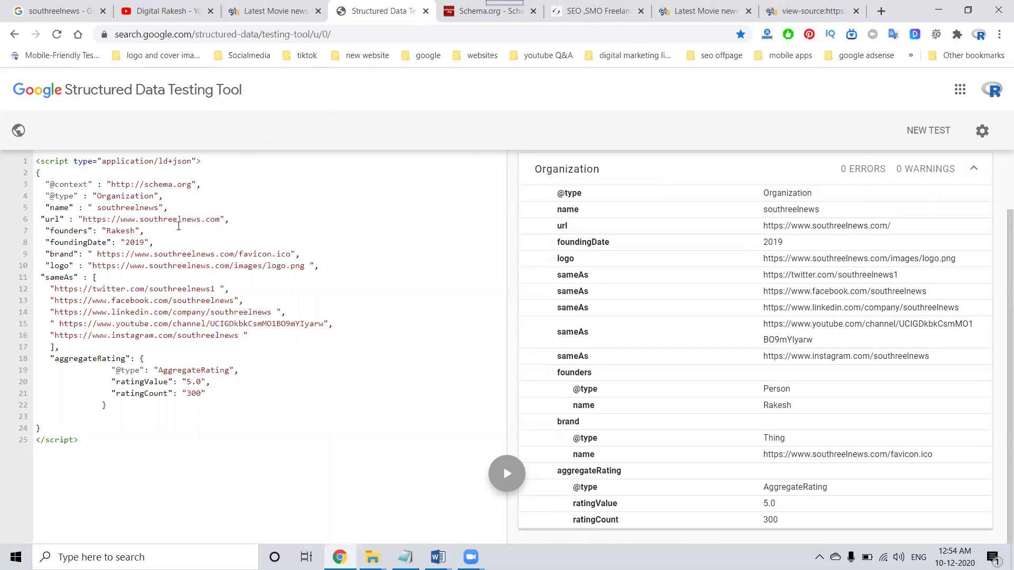
Change foundingDate from 2019 to 2015 on line 8 and revalidate to reach 0 errors.
{"action": "left_click", "coordinate": [145, 242]}
{"action": "key", "text": "BackSpace"}
{"action": "type", "text": "5"}
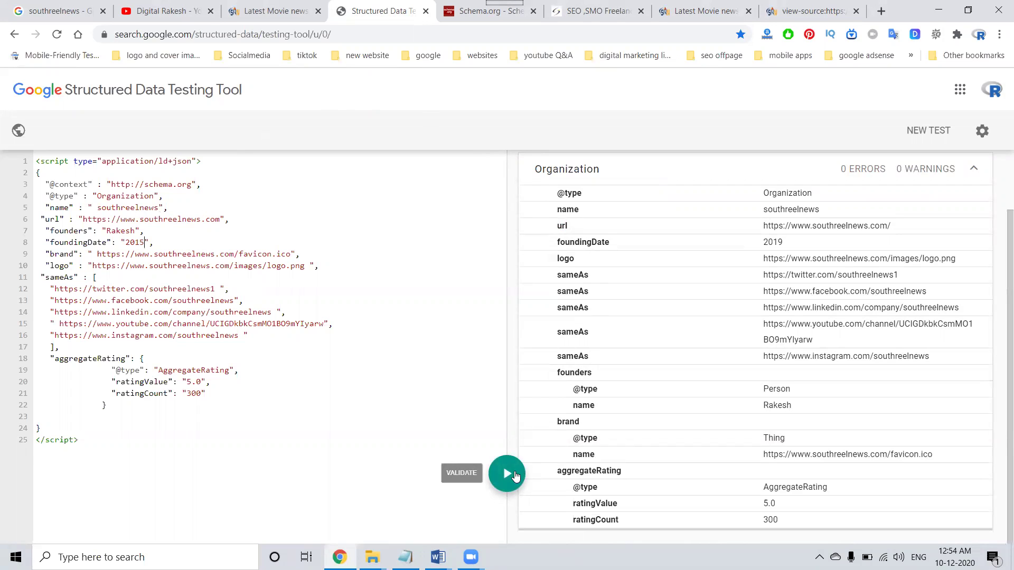
{"action": "left_click", "coordinate": [511, 473]}
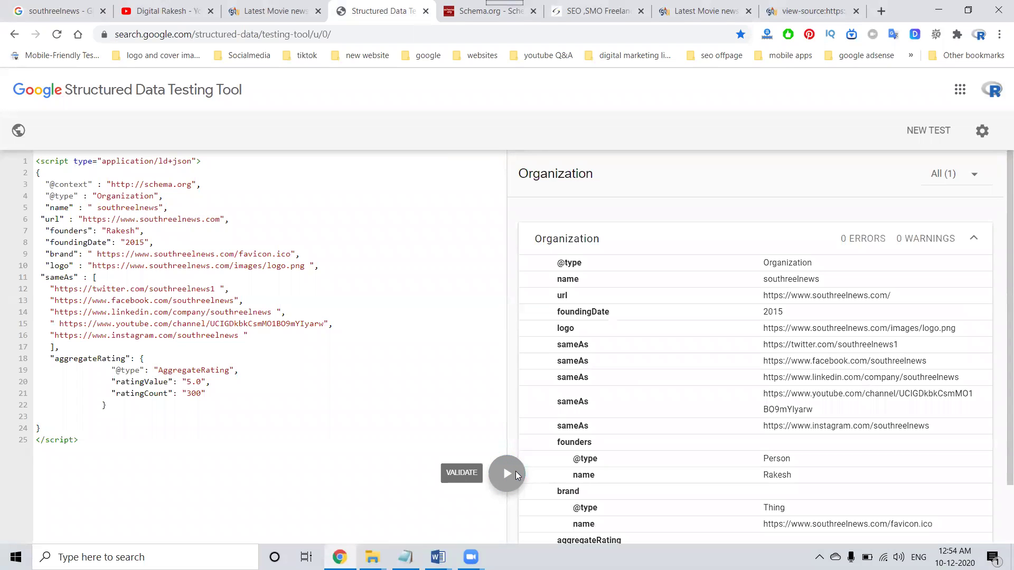
{"action": "scroll", "coordinate": [713, 353], "scroll_direction": "down", "scroll_amount": 2}
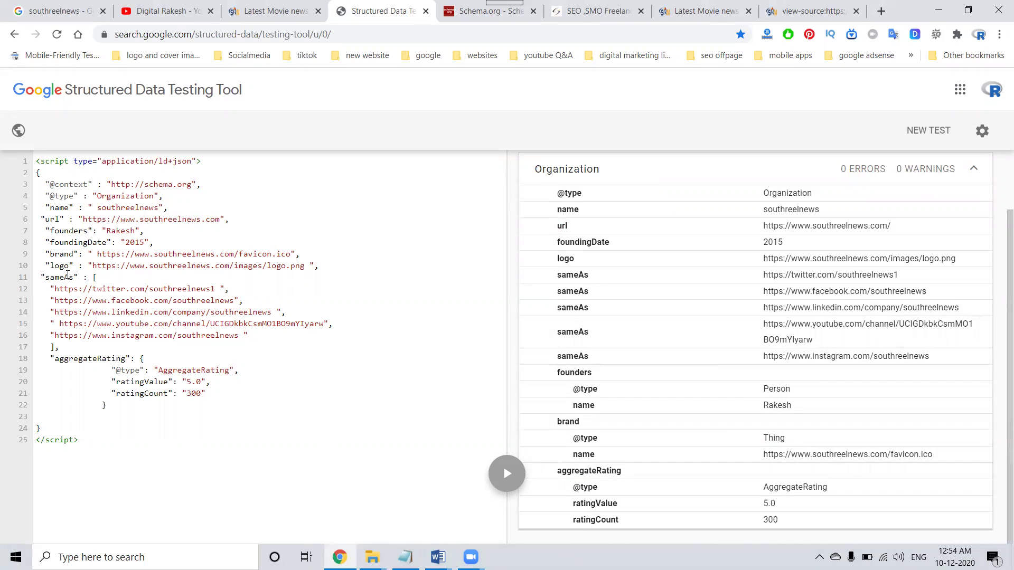
{"action": "mouse_move", "coordinate": [437, 557]}
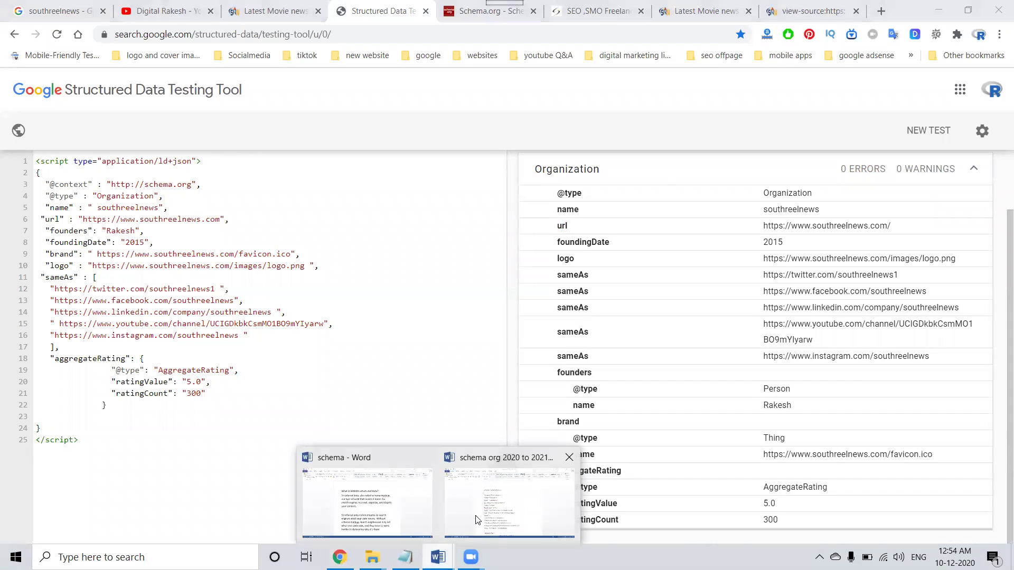
In the Word schema document, remove the url space and correct foundingDate to 2015.
{"action": "left_click", "coordinate": [507, 460]}
{"action": "left_click", "coordinate": [388, 288]}
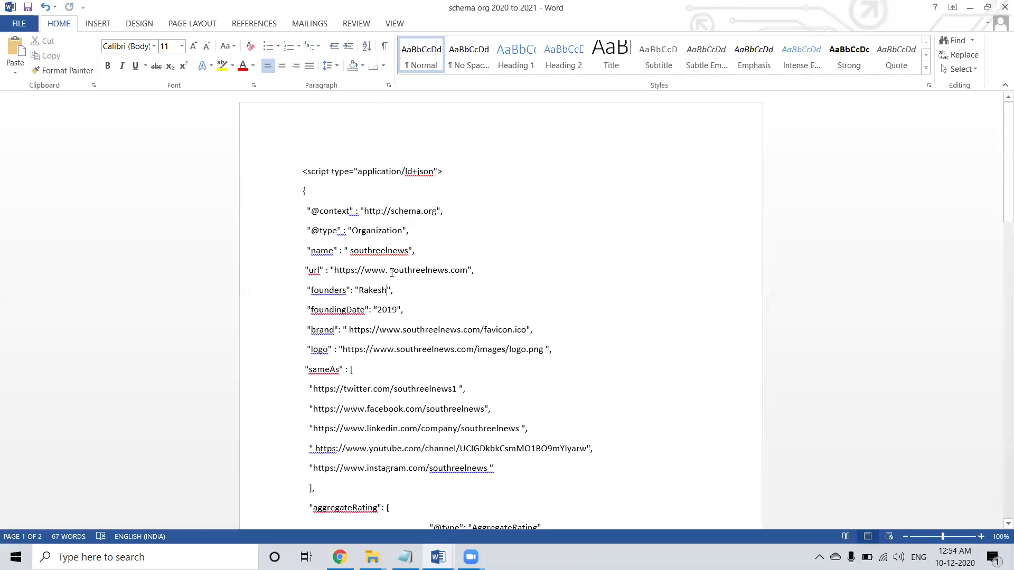
{"action": "key", "text": "BackSpace"}
{"action": "key", "text": "BackSpace"}
{"action": "type", "text": "6"}
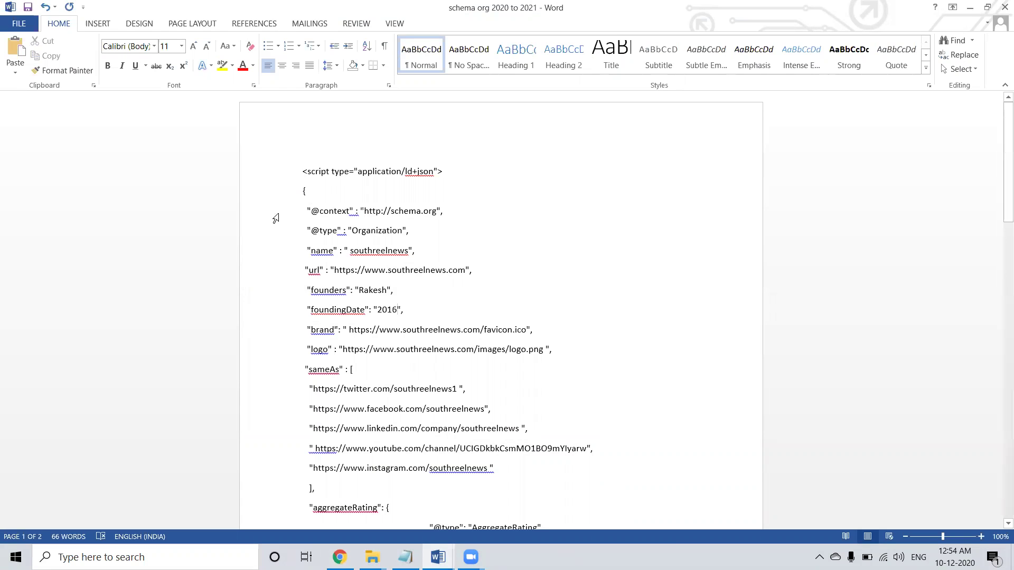
{"action": "key", "text": "BackSpace"}
{"action": "type", "text": "5"}
Select the whole script block and paste it over the testing tool's editor code.
{"action": "mouse_move", "coordinate": [278, 170]}
{"action": "left_mouse_down"}
{"action": "mouse_move", "coordinate": [332, 303]}
{"action": "mouse_move", "coordinate": [337, 148]}
{"action": "left_mouse_up"}
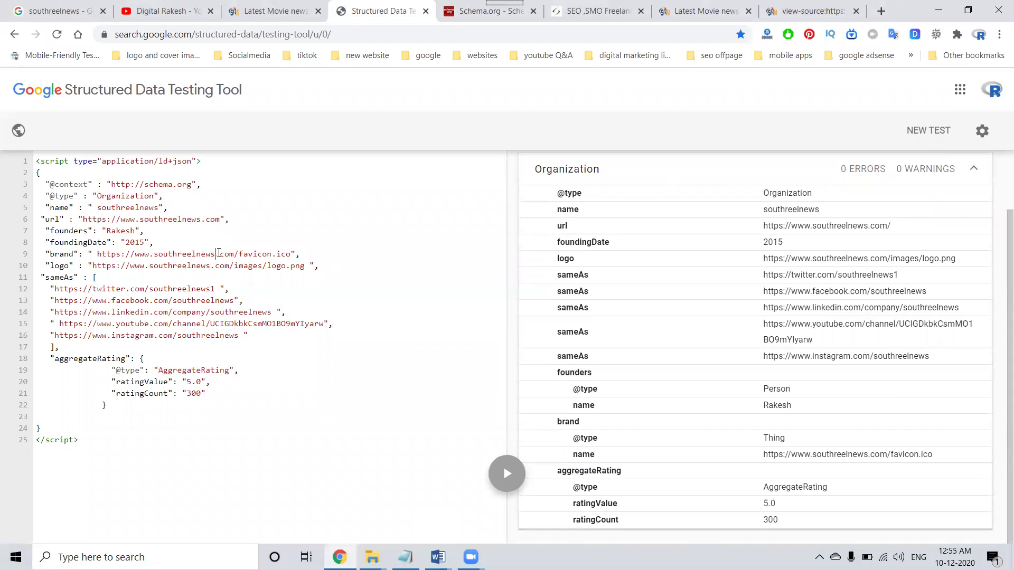
{"action": "key", "text": "ctrl+a"}
{"action": "key", "text": "ctrl+v"}
Validate the updated code, then run a fresh Code Snippet test on the pasted Organization schema.
{"action": "left_click", "coordinate": [507, 475]}
{"action": "left_click", "coordinate": [194, 95]}
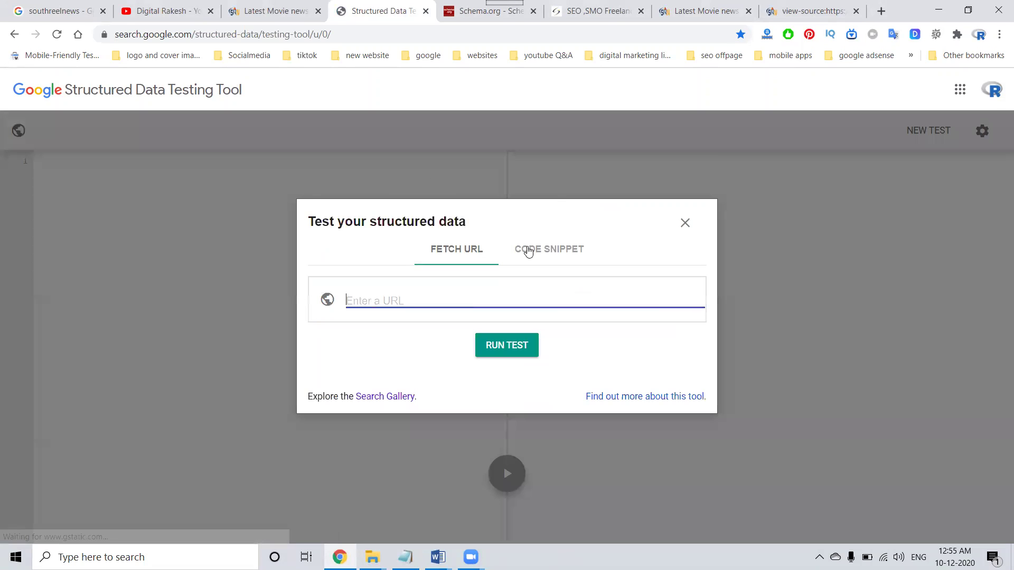
{"action": "left_click", "coordinate": [535, 250]}
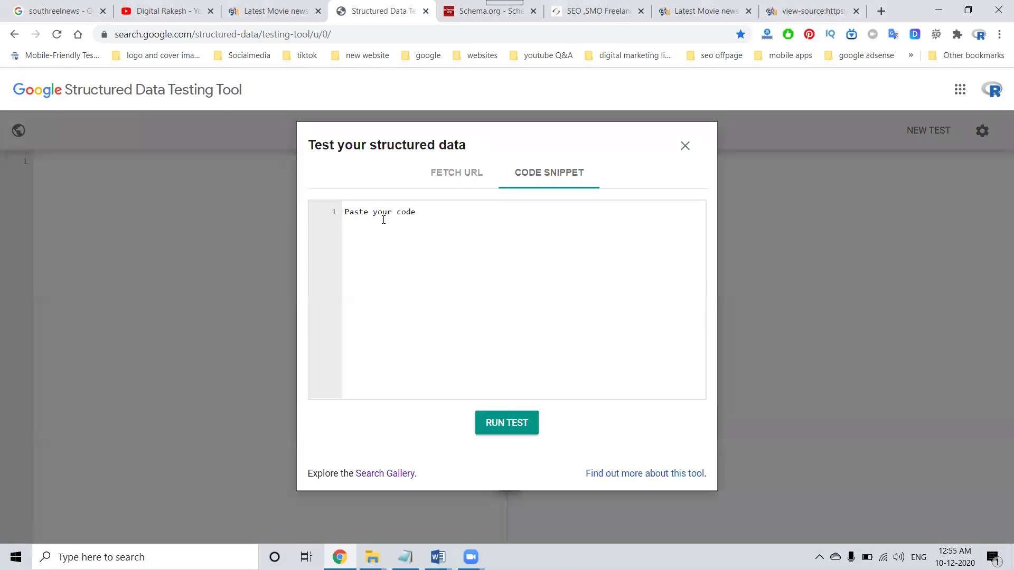
{"action": "key", "text": "ctrl+v"}
{"action": "left_click", "coordinate": [507, 422]}
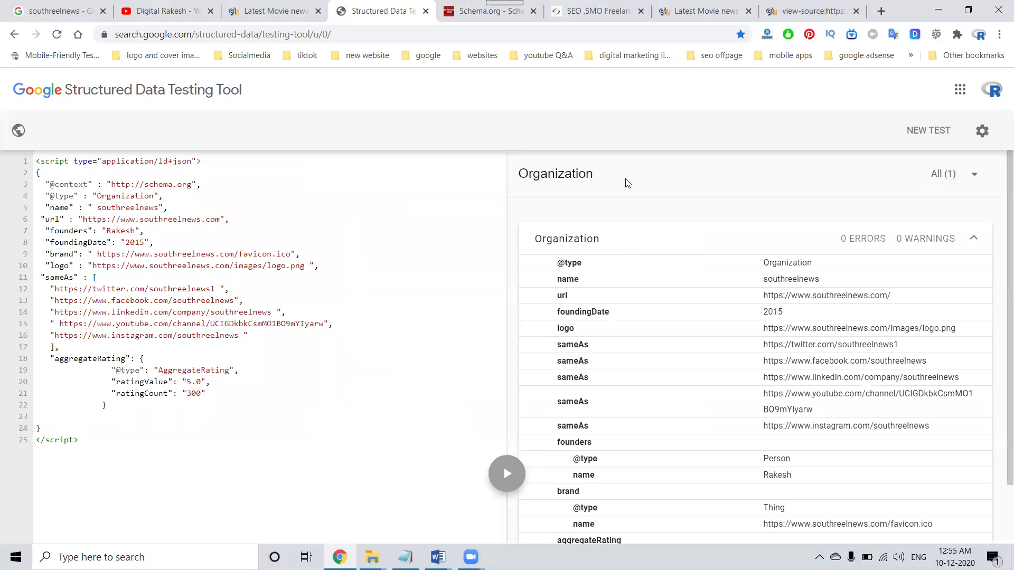
Run a live Fetch URL test on the southreelnews homepage address, then show the social-profile tips article.
{"action": "left_click", "coordinate": [209, 92]}
{"action": "left_click", "coordinate": [269, 10]}
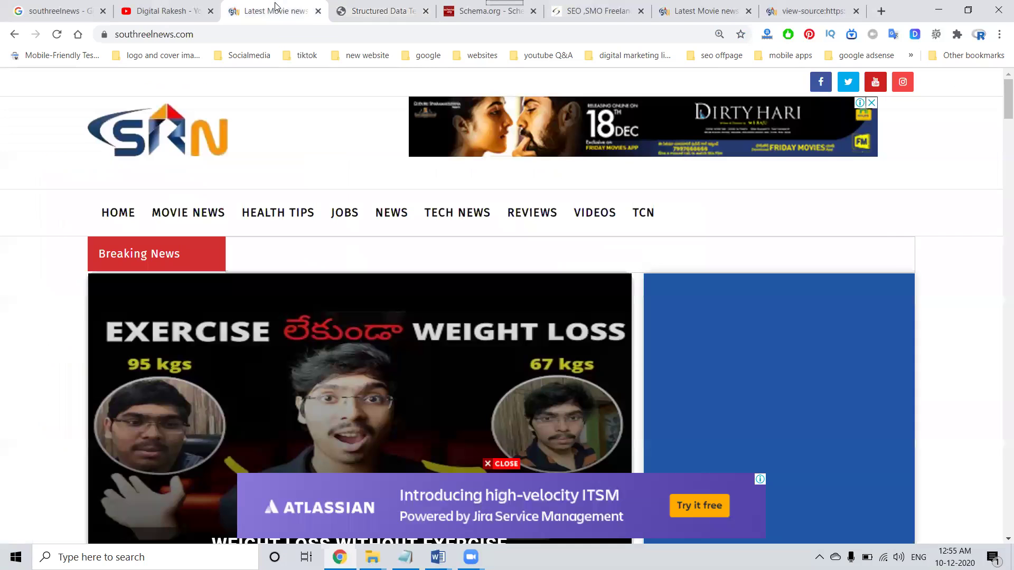
{"action": "left_click", "coordinate": [278, 38]}
{"action": "key", "text": "ctrl+c"}
{"action": "left_click", "coordinate": [380, 10]}
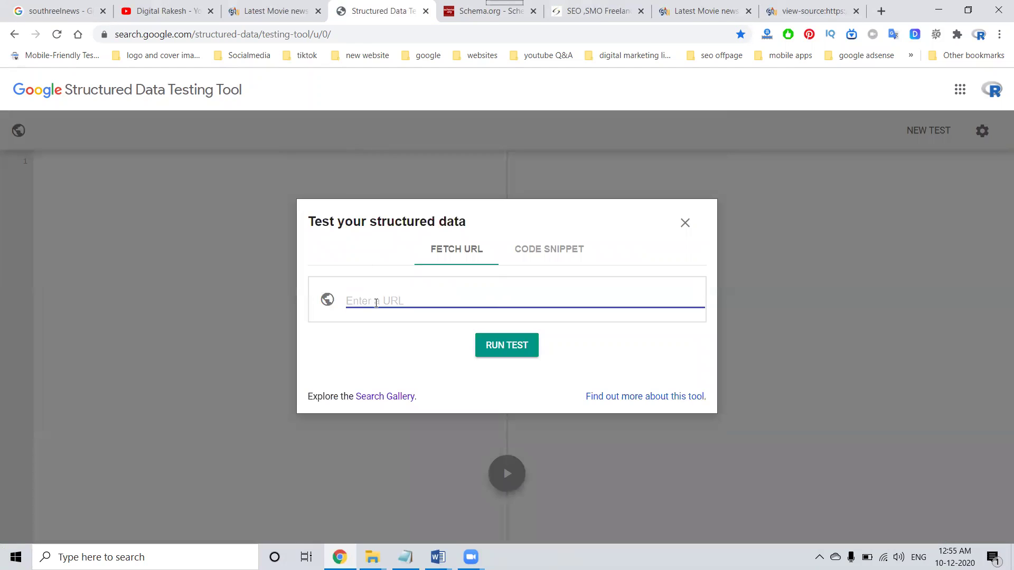
{"action": "key", "text": "ctrl+v"}
{"action": "left_click", "coordinate": [529, 349]}
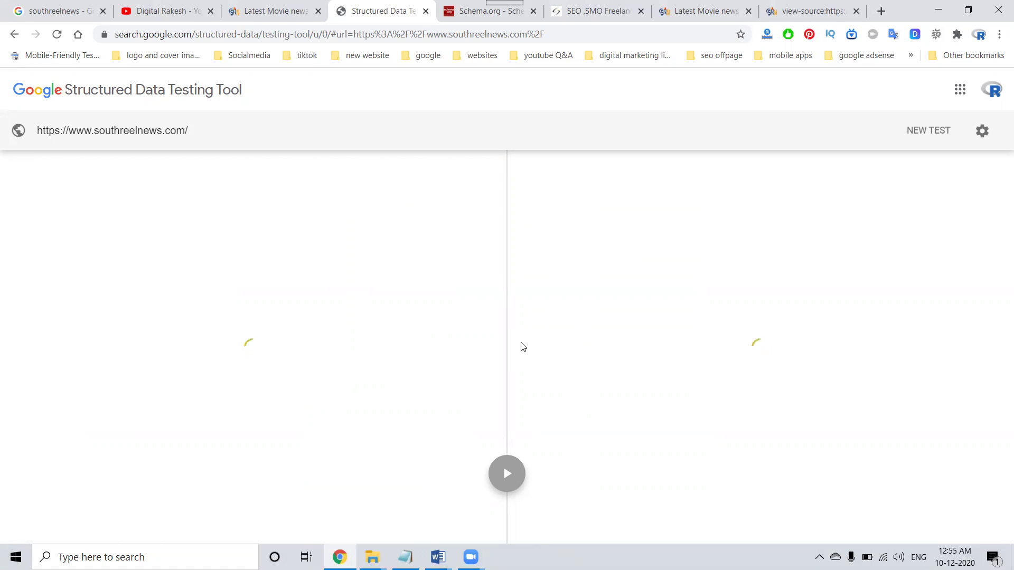
{"action": "left_click", "coordinate": [580, 10]}
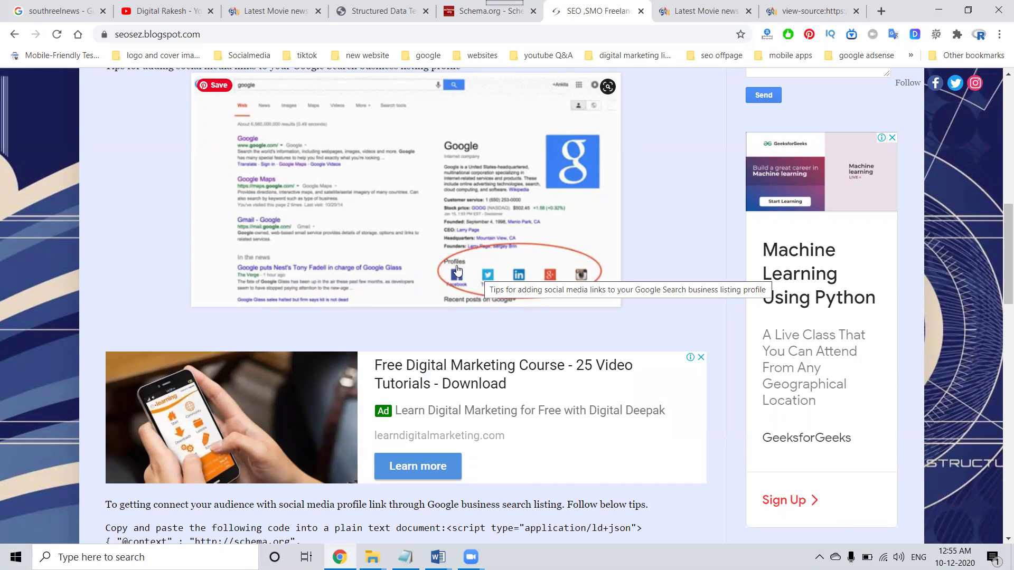
Search Google for 'rakesh tech solutions', review the business panel, and return to the Google homepage.
{"action": "left_click", "coordinate": [56, 11]}
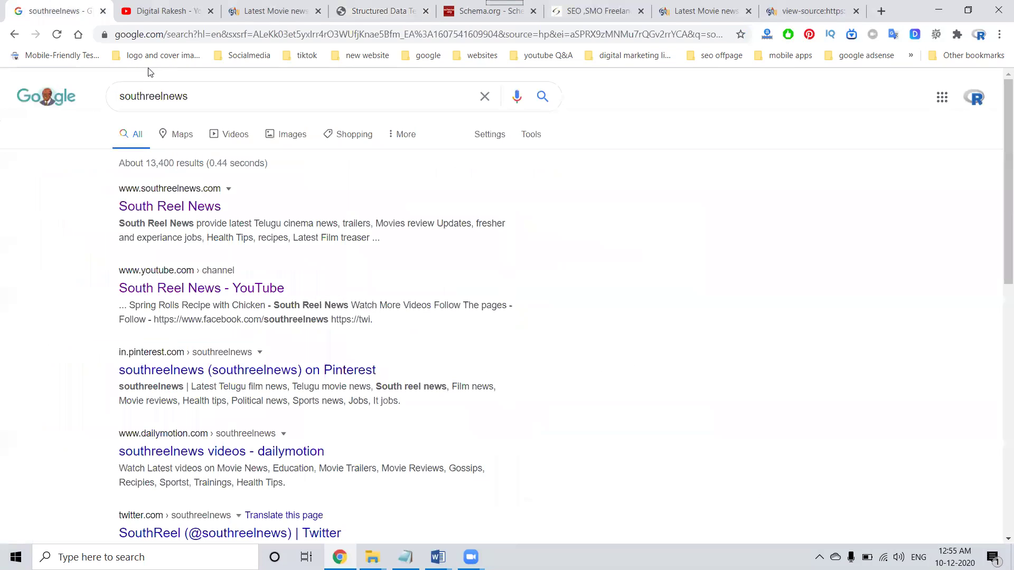
{"action": "double_click", "coordinate": [156, 95]}
{"action": "type", "text": "rakesh t"}
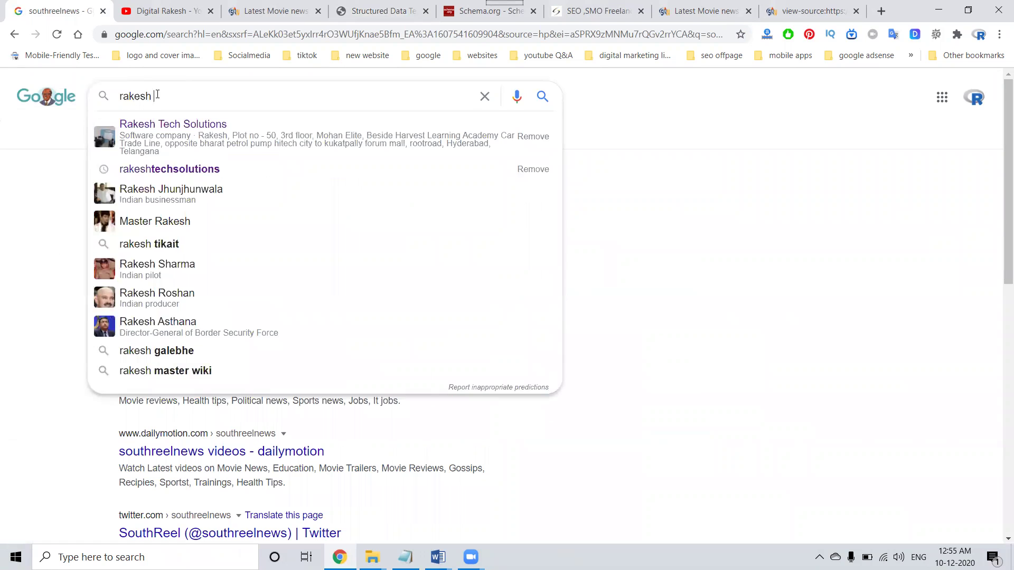
{"action": "type", "text": "ech soluti"}
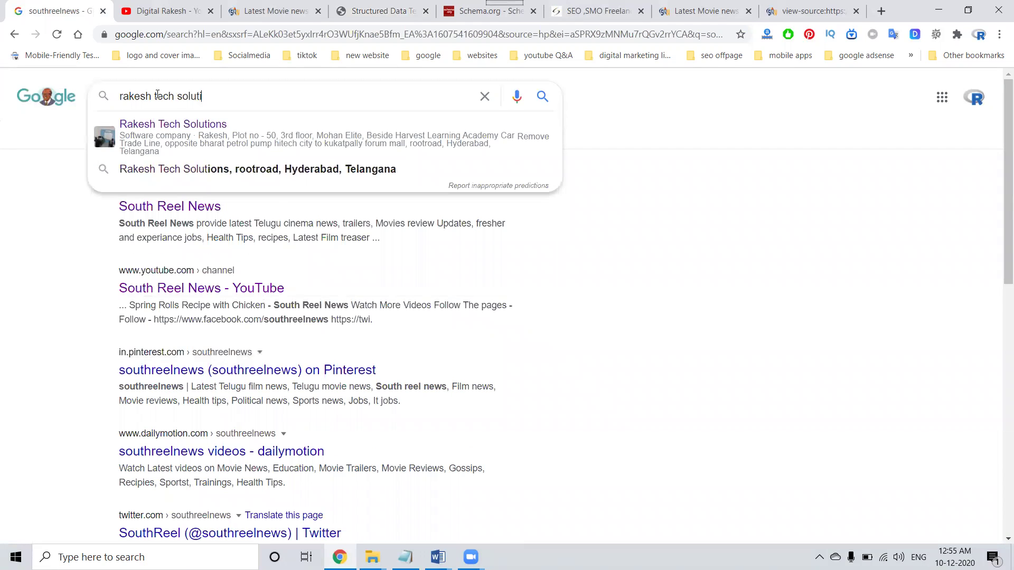
{"action": "type", "text": "ons"}
{"action": "key", "text": "Return"}
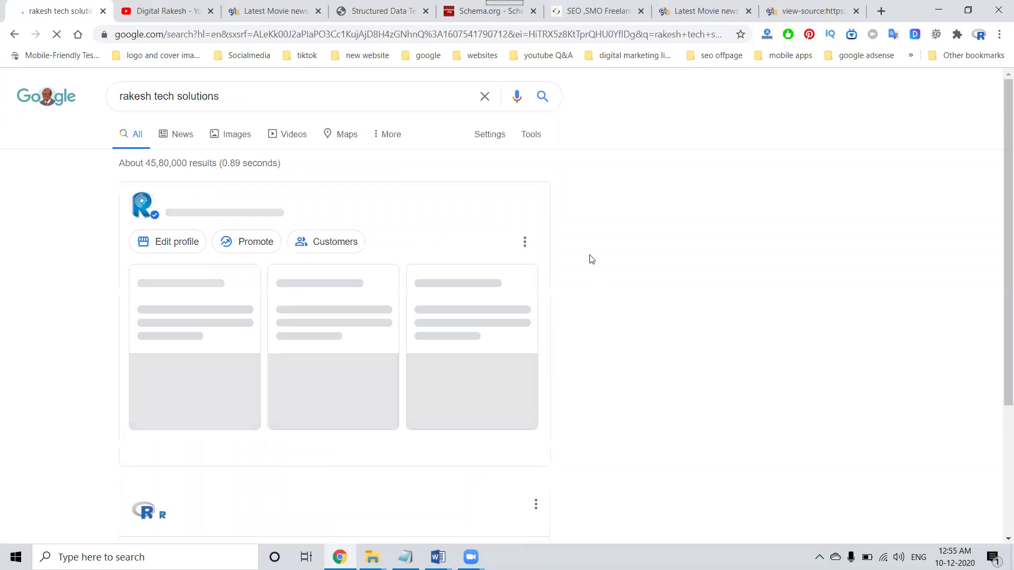
{"action": "scroll", "coordinate": [708, 182], "scroll_direction": "down", "scroll_amount": 4}
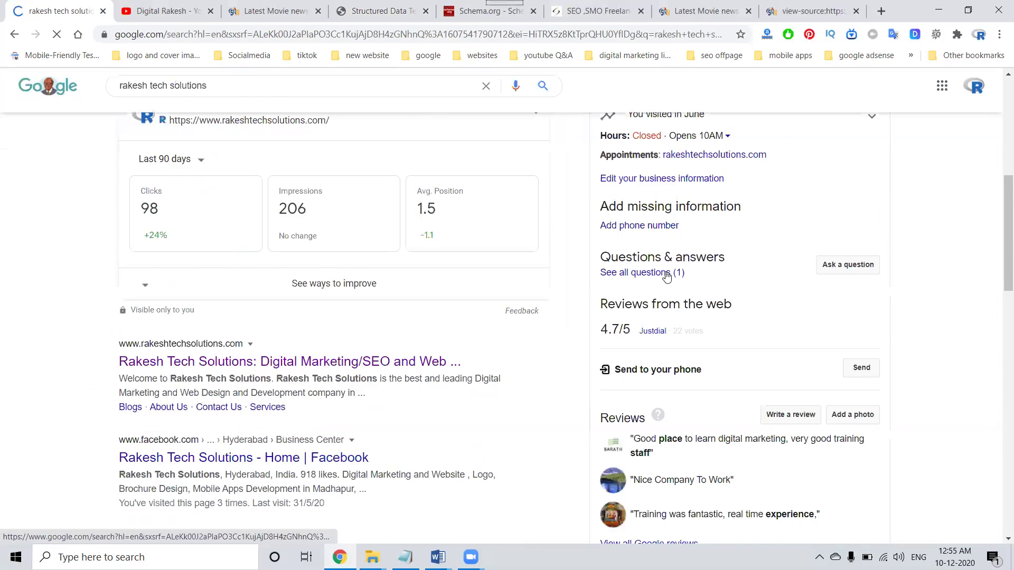
{"action": "scroll", "coordinate": [677, 270], "scroll_direction": "down", "scroll_amount": 3}
{"action": "scroll", "coordinate": [677, 270], "scroll_direction": "down", "scroll_amount": 3}
{"action": "scroll", "coordinate": [618, 254], "scroll_direction": "down", "scroll_amount": 3}
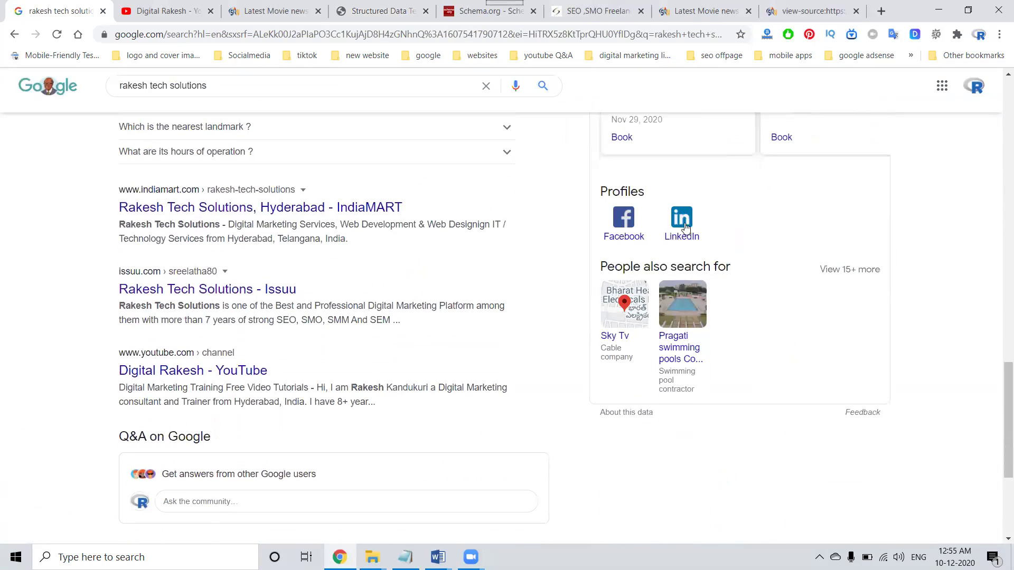
{"action": "left_click", "coordinate": [29, 85]}
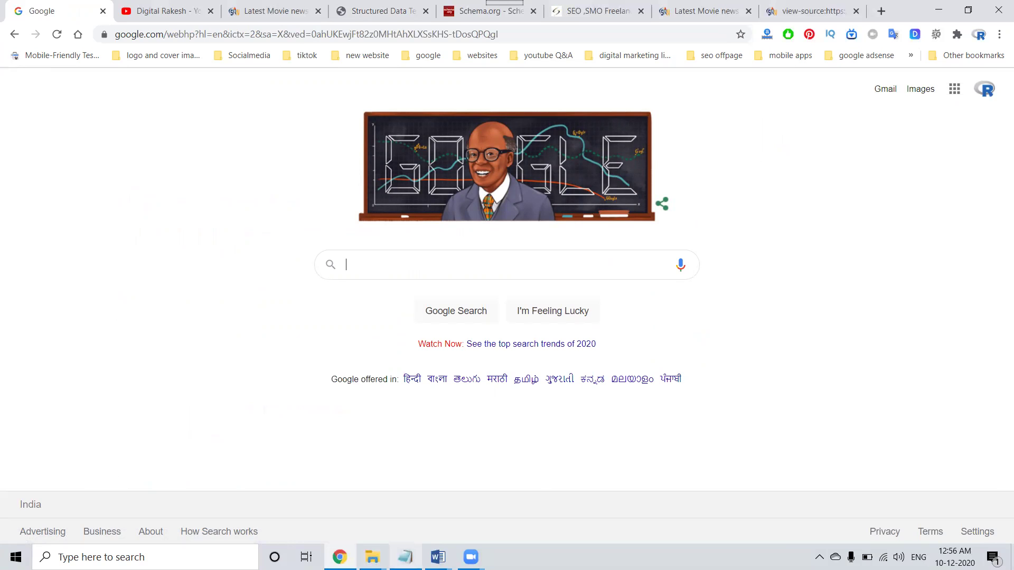
{"action": "mouse_move", "coordinate": [438, 557]}
{"action": "left_click", "coordinate": [365, 493]}
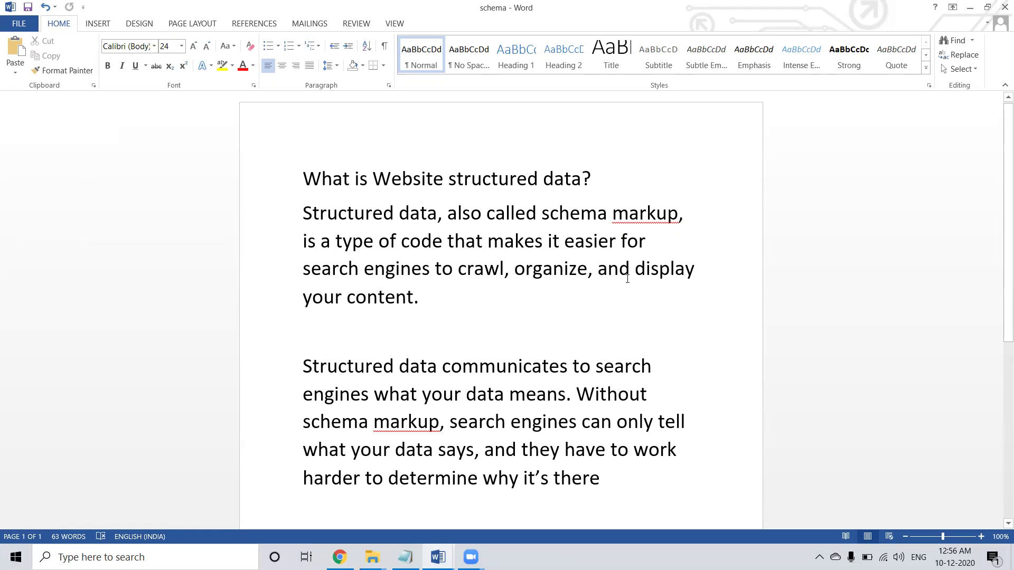
{"action": "left_click", "coordinate": [974, 12]}
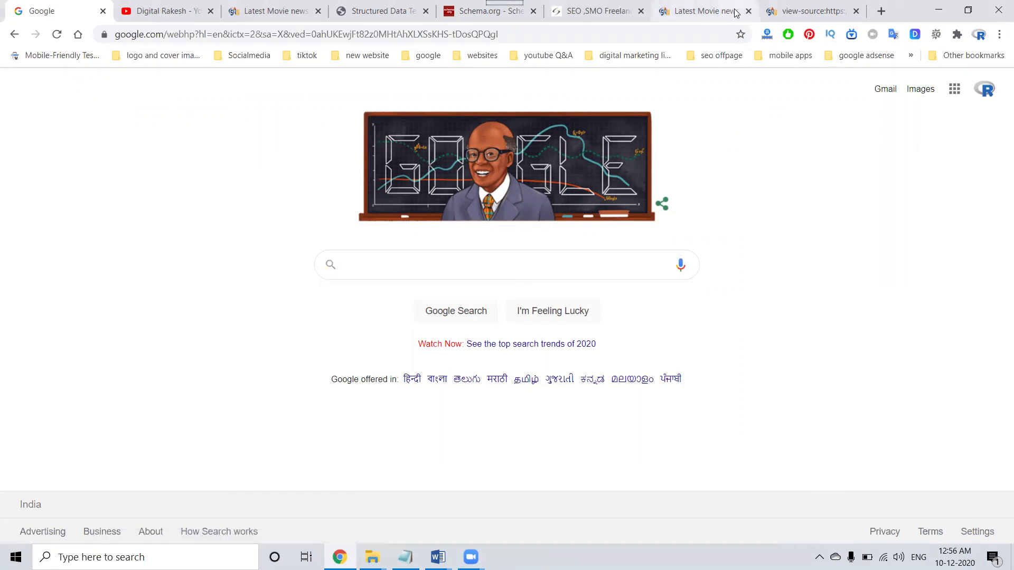
Close the leftover tabs, finish the 'schema' search of the page source, and switch to the YouTube channel tab.
{"action": "left_click", "coordinate": [747, 11]}
{"action": "left_click", "coordinate": [748, 11]}
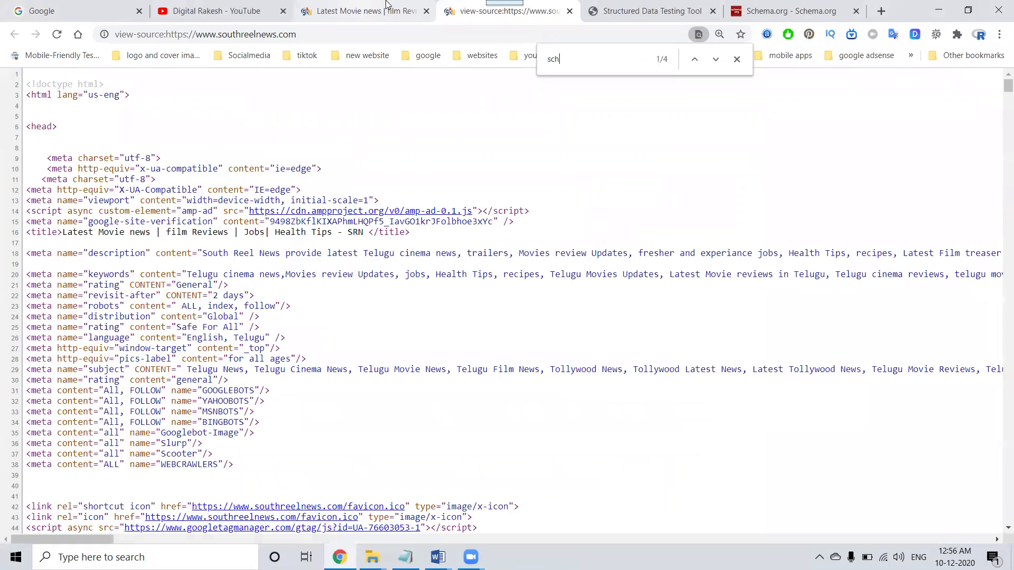
{"action": "type", "text": "chema"}
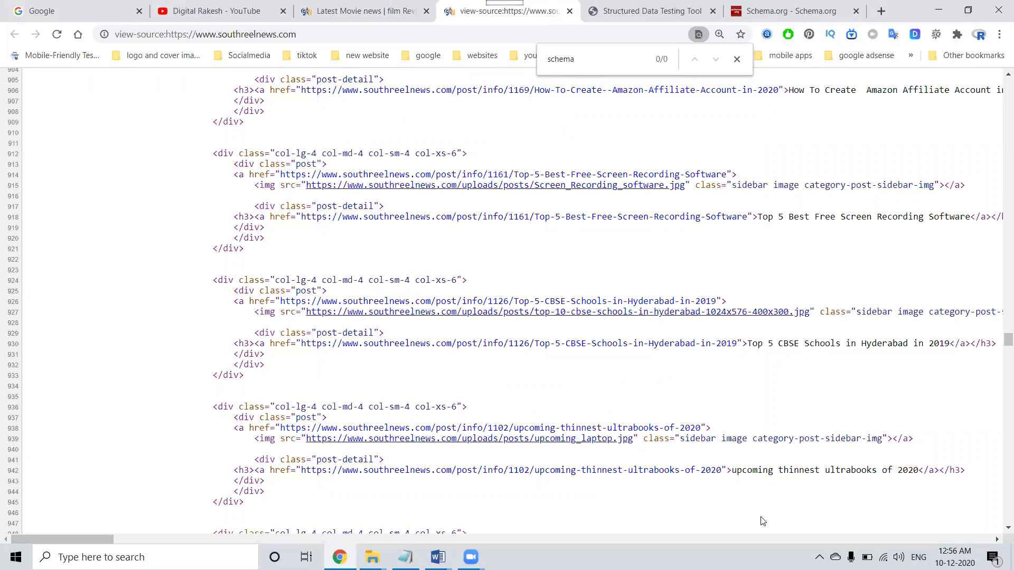
{"action": "left_click", "coordinate": [742, 61]}
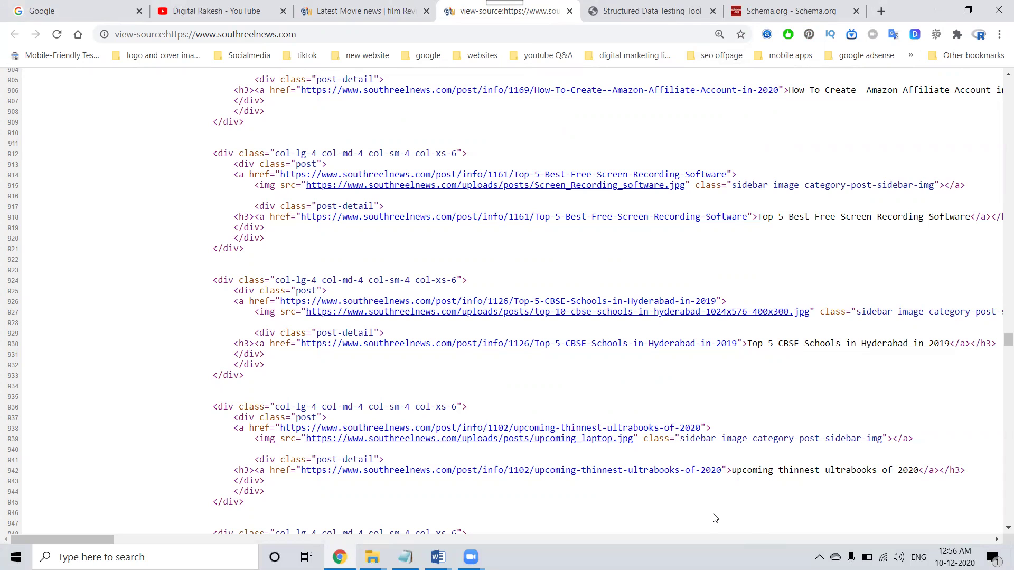
{"action": "key", "text": "ctrl+2"}
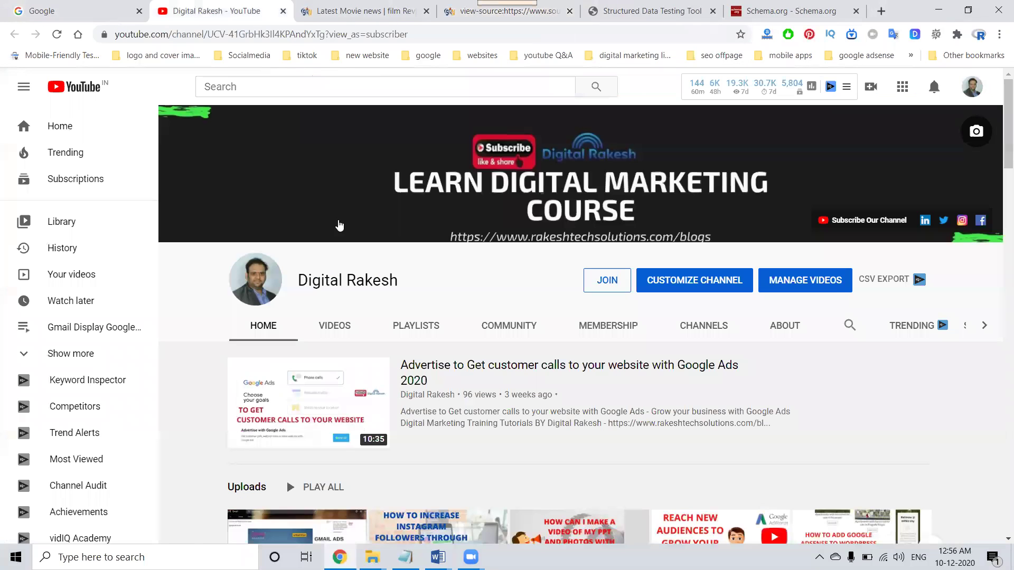
{"action": "left_click", "coordinate": [881, 11]}
{"action": "type", "text": "ra"}
{"action": "key", "text": "Return"}
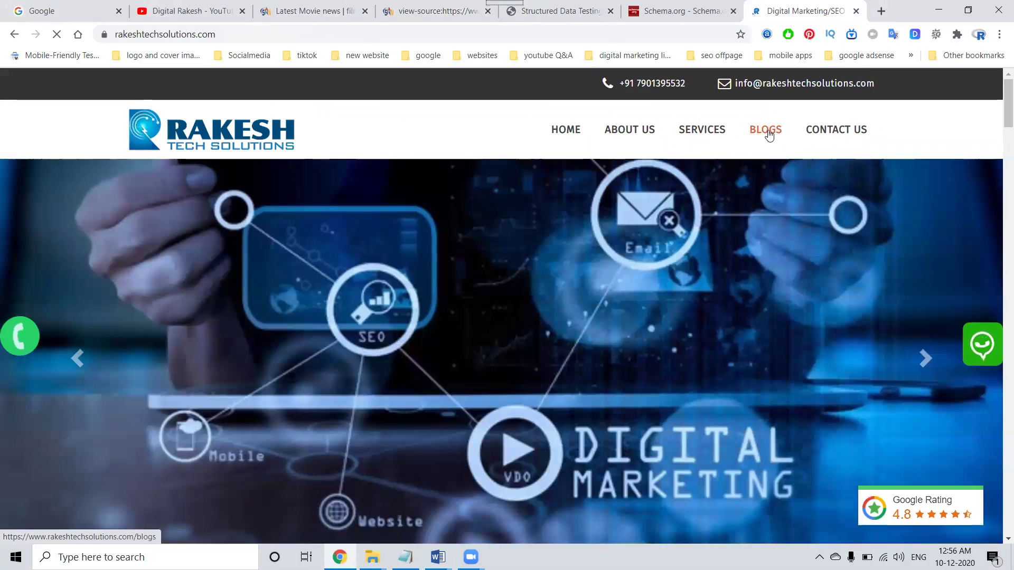
{"action": "left_click", "coordinate": [765, 130]}
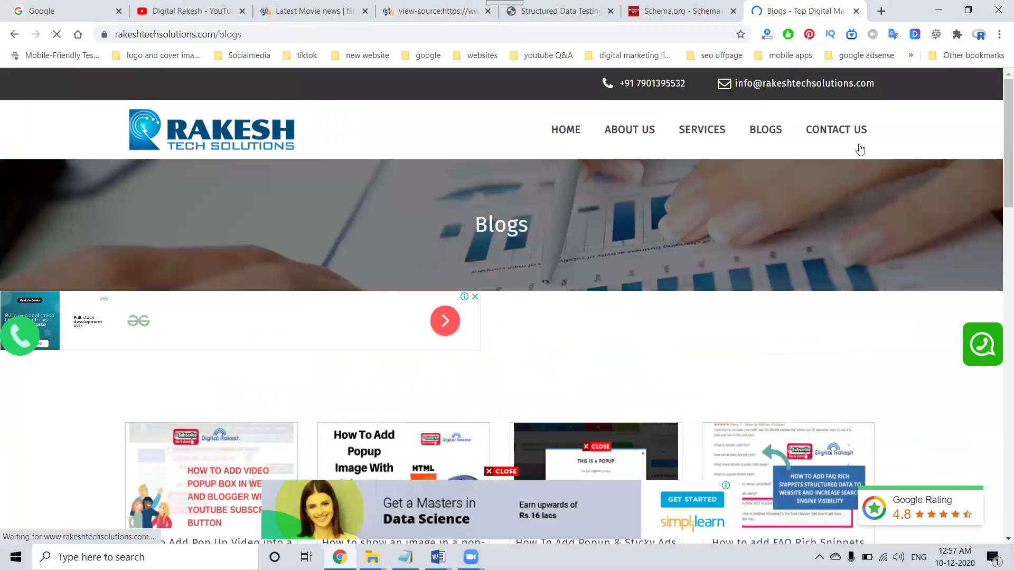
{"action": "scroll", "coordinate": [999, 501], "scroll_direction": "down", "scroll_amount": 2}
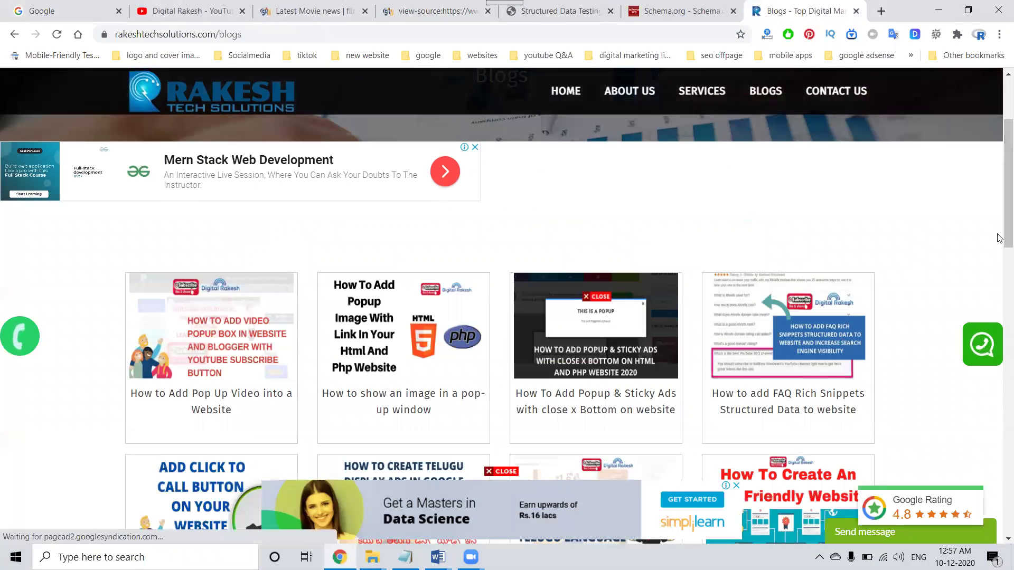
{"action": "left_click_drag", "start_coordinate": [1000, 227], "coordinate": [991, 525]}
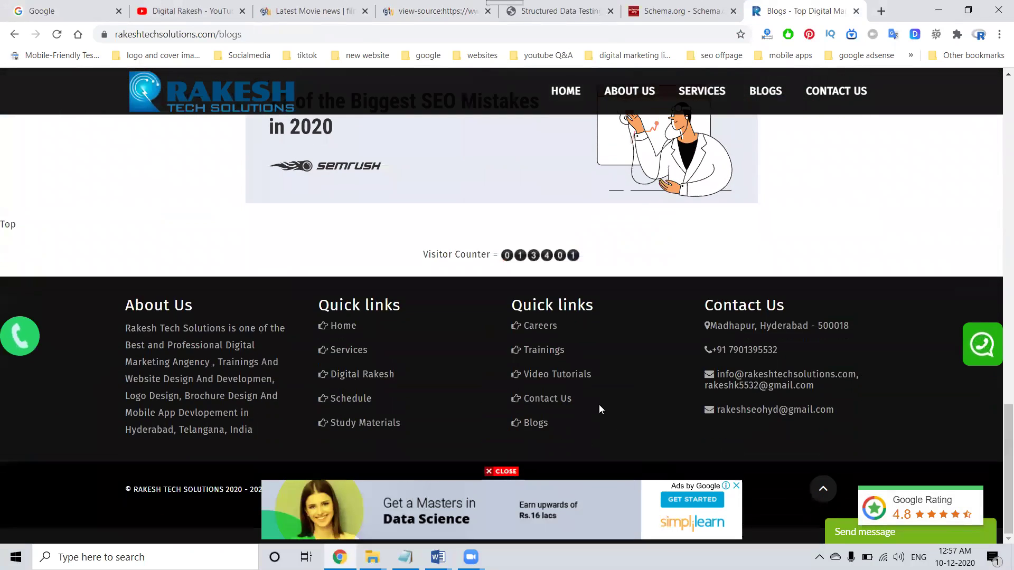
{"action": "left_click", "coordinate": [568, 376]}
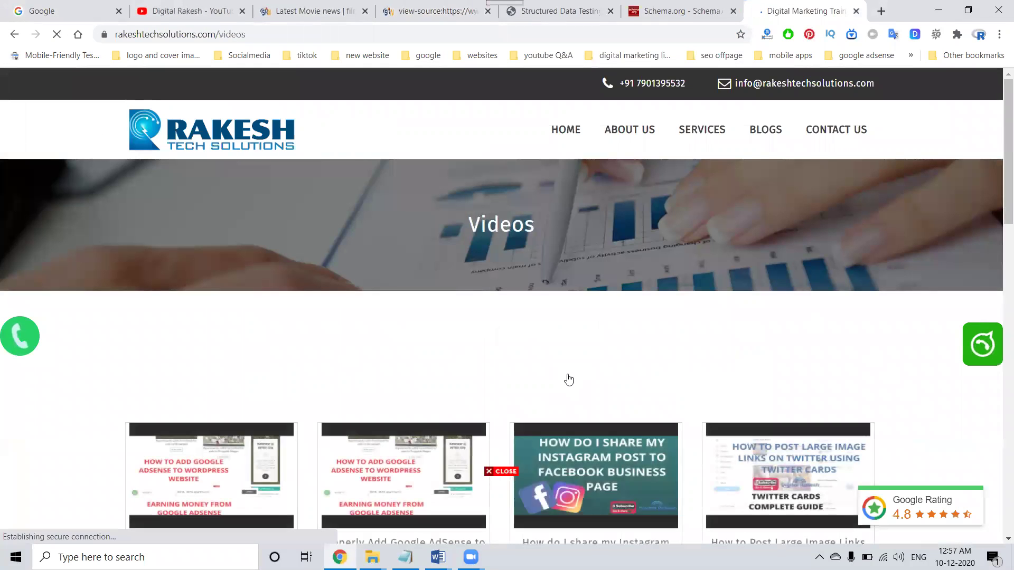
{"action": "left_click", "coordinate": [565, 127]}
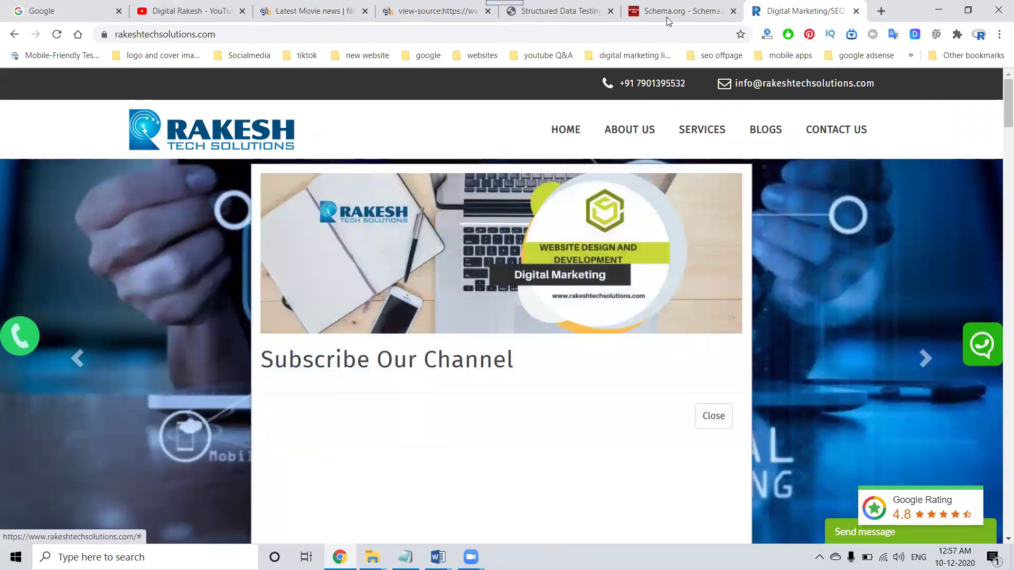
{"action": "left_click", "coordinate": [856, 11]}
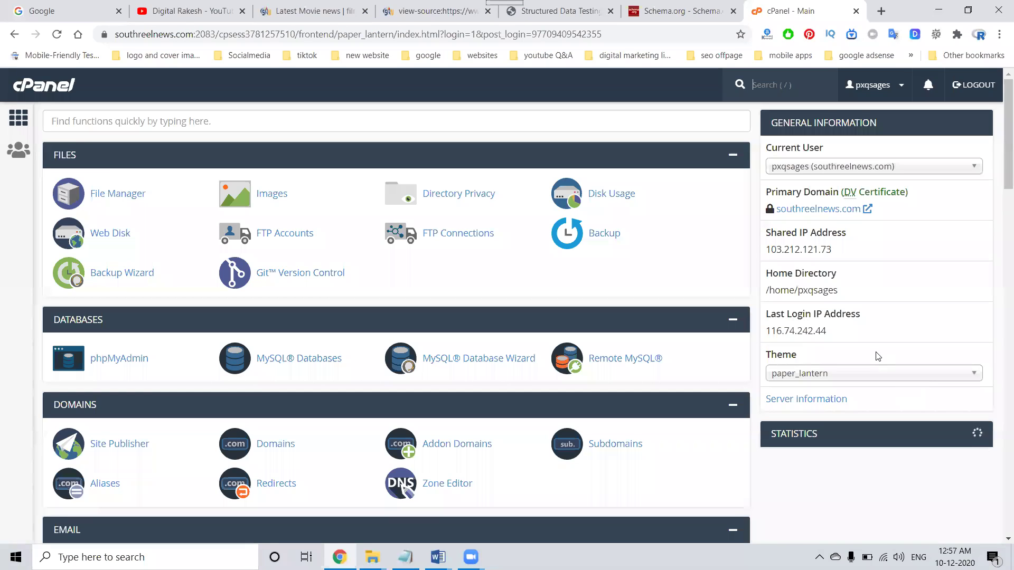
In cPanel File Manager, navigate to public_html/application/views.
{"action": "left_click", "coordinate": [111, 194]}
{"action": "mouse_move", "coordinate": [437, 557]}
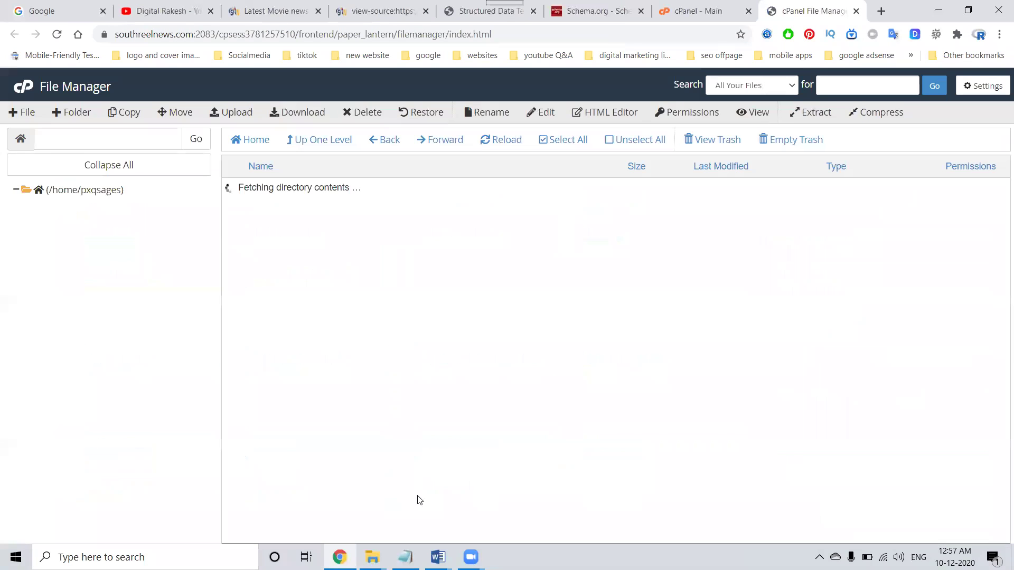
{"action": "left_click", "coordinate": [467, 522]}
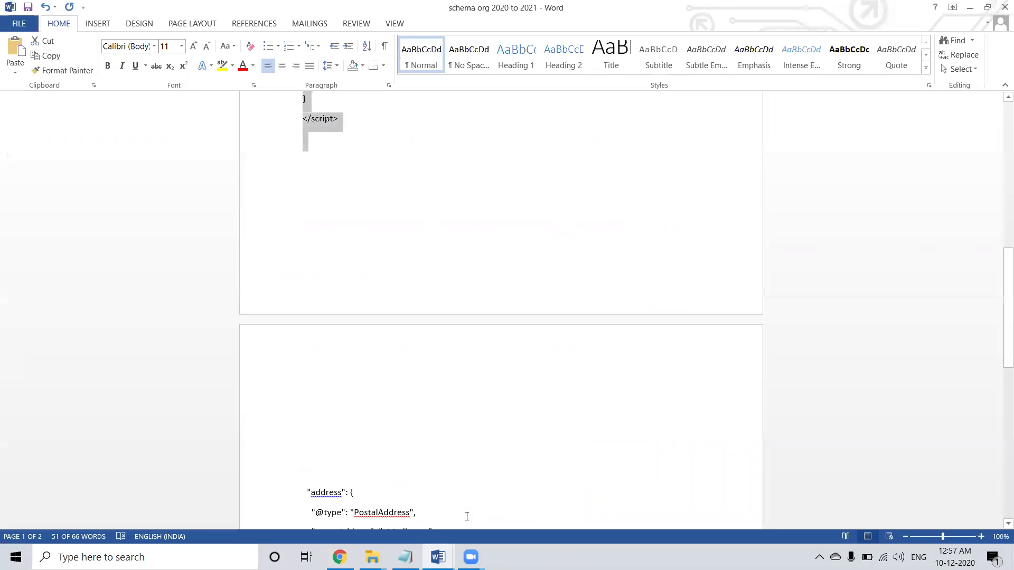
{"action": "left_click", "coordinate": [969, 7]}
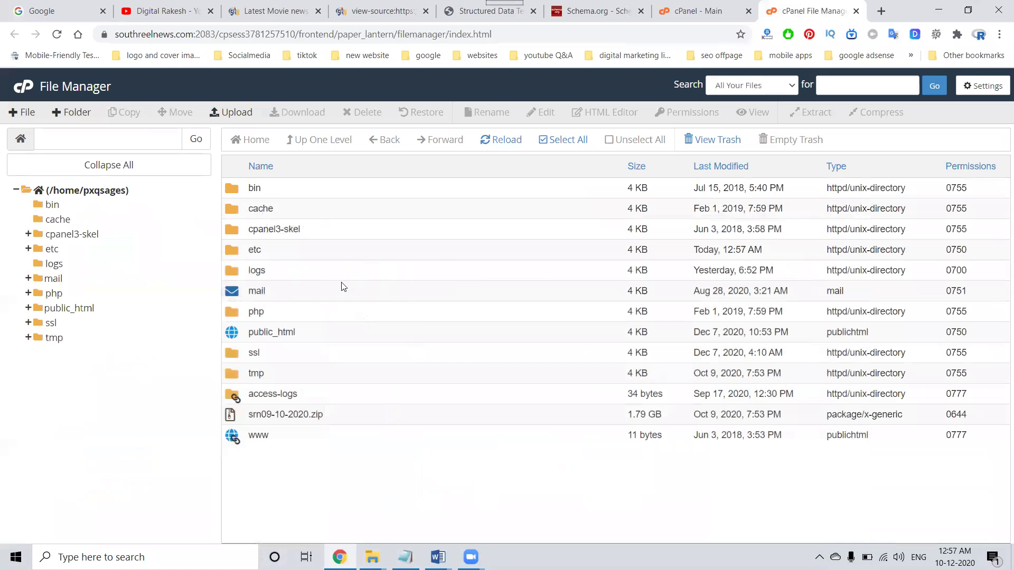
{"action": "double_click", "coordinate": [316, 333]}
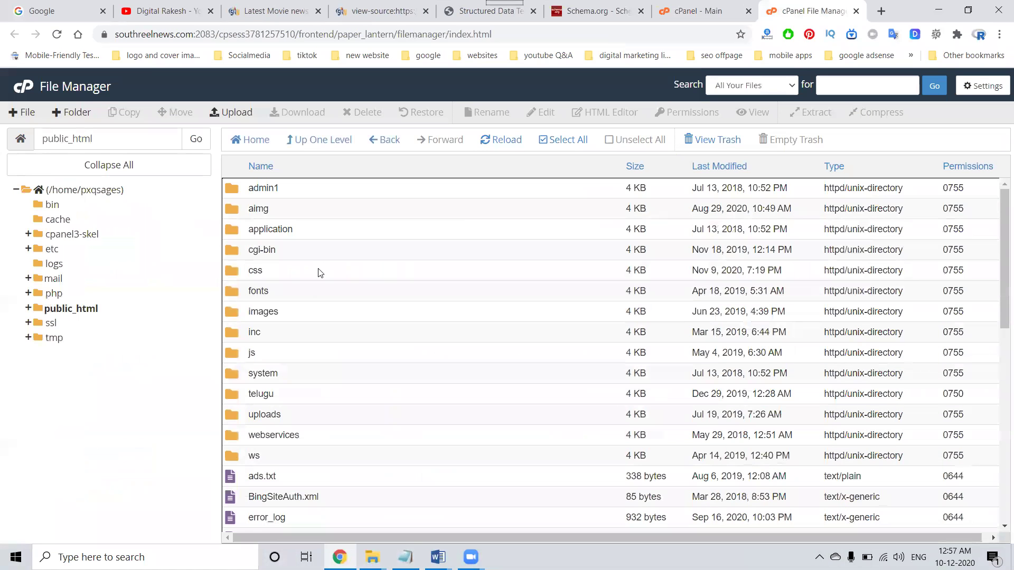
{"action": "double_click", "coordinate": [328, 227]}
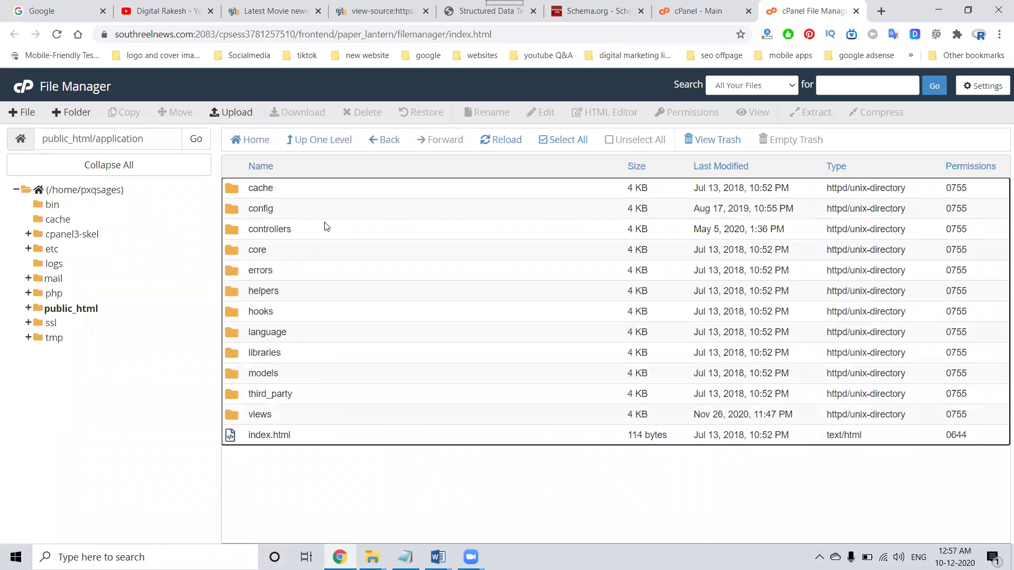
{"action": "double_click", "coordinate": [288, 415]}
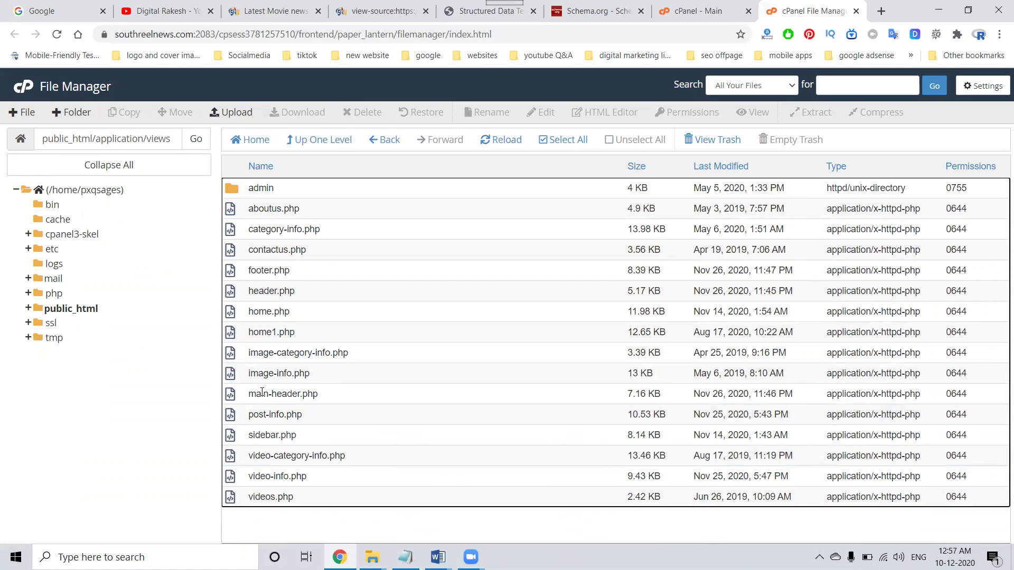
Edit main-header.php, paste the JSON-LD Organization script at the end, and save changes.
{"action": "right_click", "coordinate": [262, 394]}
{"action": "left_click", "coordinate": [288, 407]}
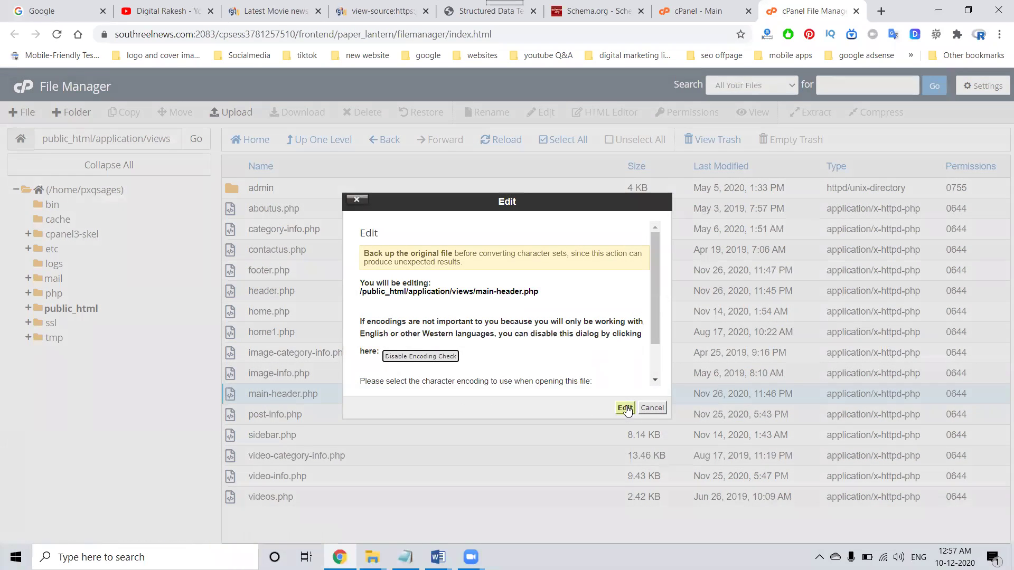
{"action": "left_click", "coordinate": [625, 409]}
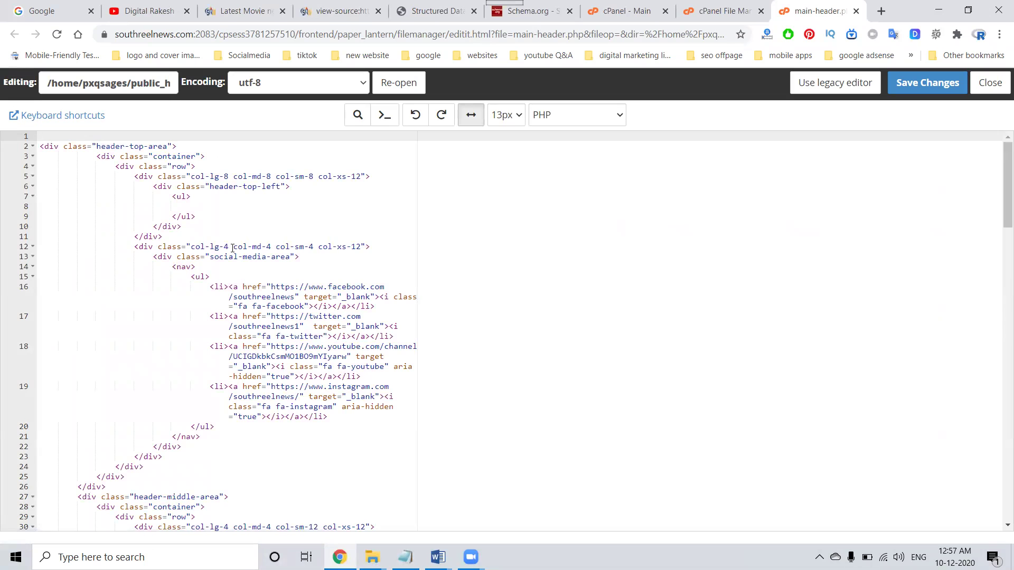
{"action": "scroll", "coordinate": [56, 152], "scroll_direction": "down", "scroll_amount": 4}
{"action": "scroll", "coordinate": [79, 198], "scroll_direction": "down", "scroll_amount": 4}
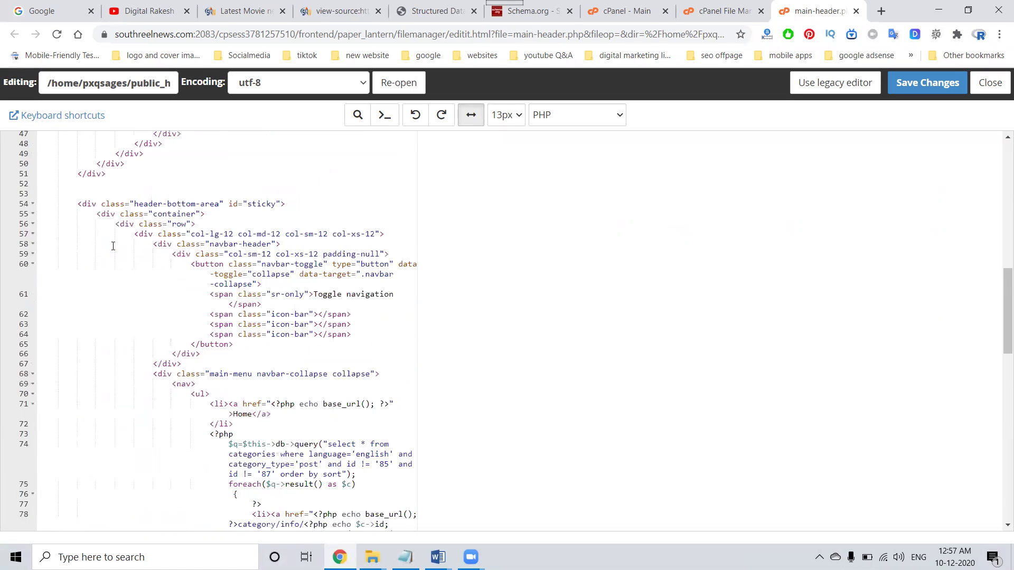
{"action": "scroll", "coordinate": [103, 238], "scroll_direction": "down", "scroll_amount": 3}
{"action": "scroll", "coordinate": [121, 280], "scroll_direction": "down", "scroll_amount": 3}
{"action": "scroll", "coordinate": [120, 281], "scroll_direction": "down", "scroll_amount": 3}
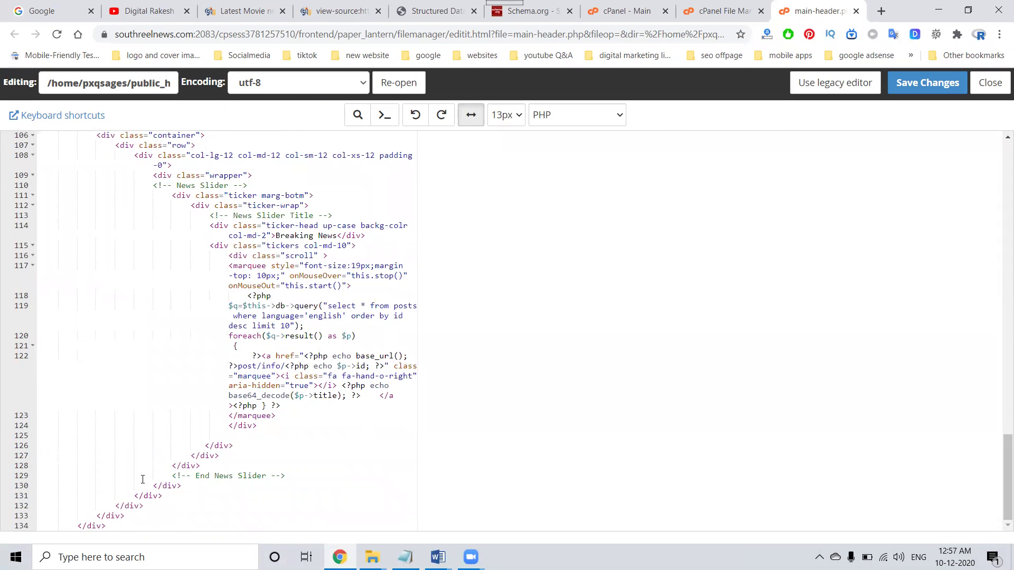
{"action": "left_click", "coordinate": [132, 525]}
{"action": "key", "text": "Return"}
{"action": "key", "text": "Return"}
{"action": "key", "text": "Return"}
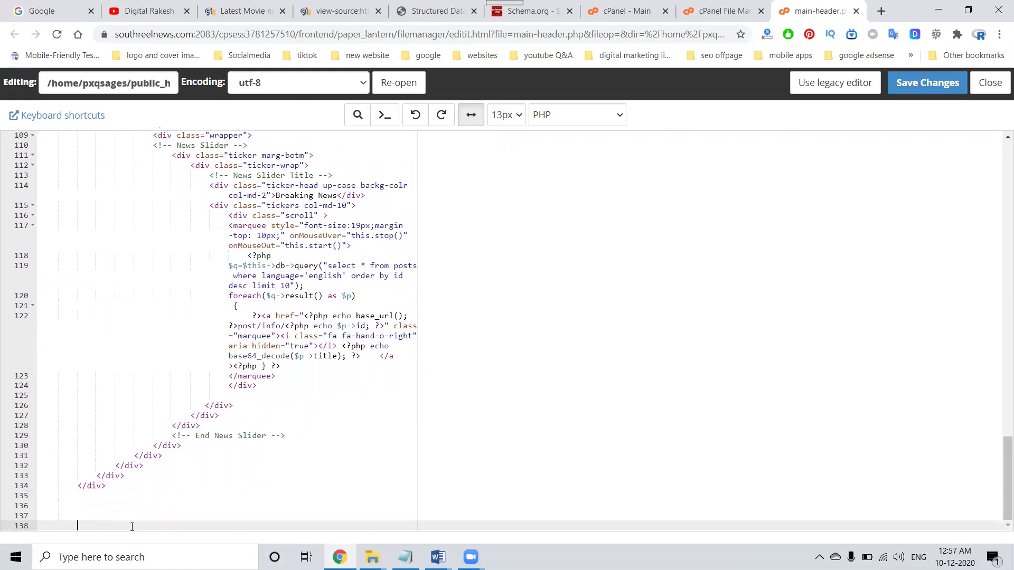
{"action": "key", "text": "ctrl+v"}
{"action": "left_click", "coordinate": [926, 84]}
Reload the homepage source, search it for 'schema', then switch to the live homepage tab.
{"action": "left_click", "coordinate": [336, 9]}
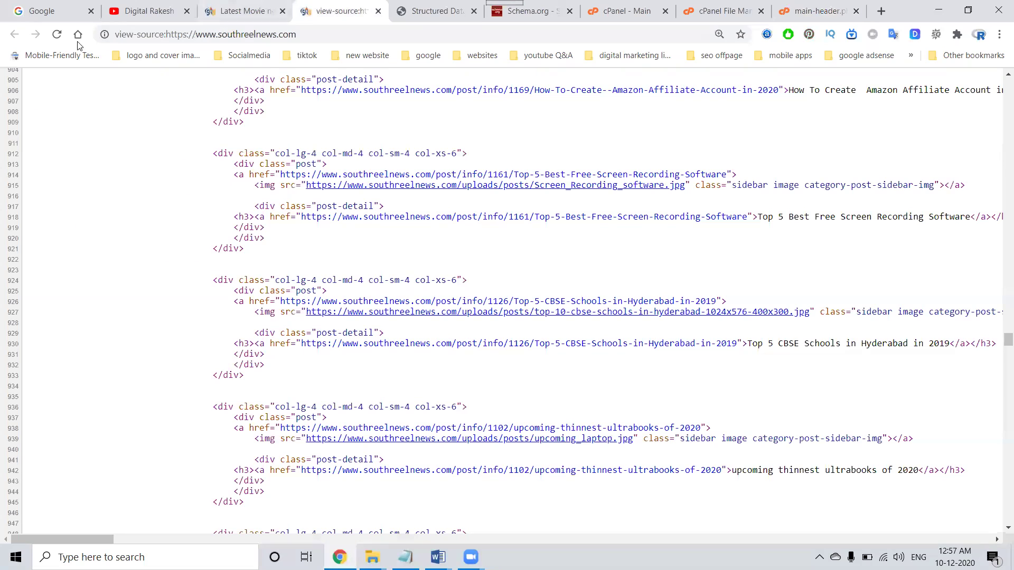
{"action": "left_click", "coordinate": [57, 35]}
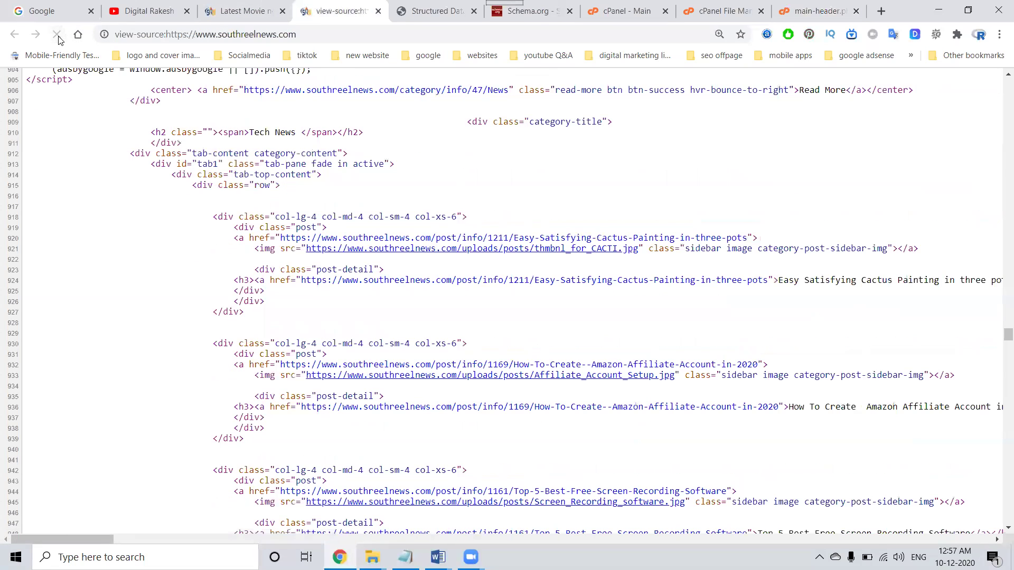
{"action": "key", "text": "ctrl+f"}
{"action": "type", "text": "schema"}
{"action": "scroll", "coordinate": [81, 313], "scroll_direction": "down", "scroll_amount": 3}
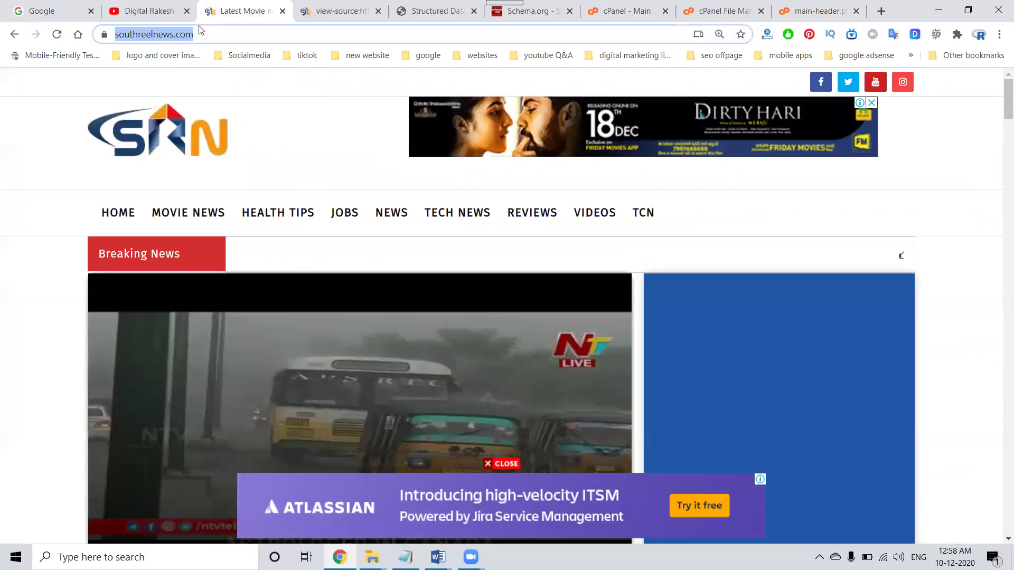
{"action": "left_click", "coordinate": [226, 12]}
Run a new Structured Data Testing Tool test on the pasted southreelnews homepage URL.
{"action": "left_click", "coordinate": [416, 12]}
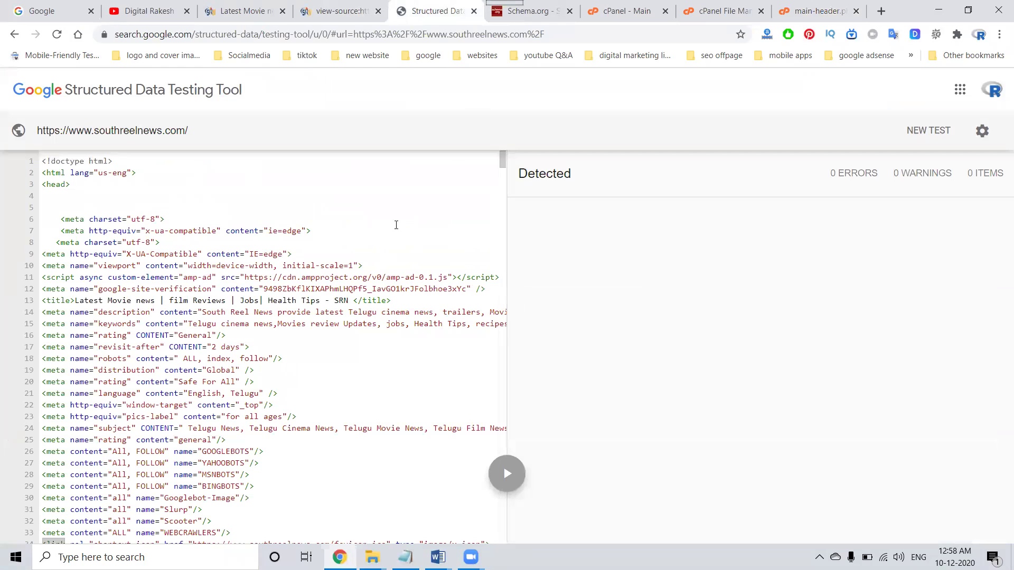
{"action": "left_click", "coordinate": [157, 94]}
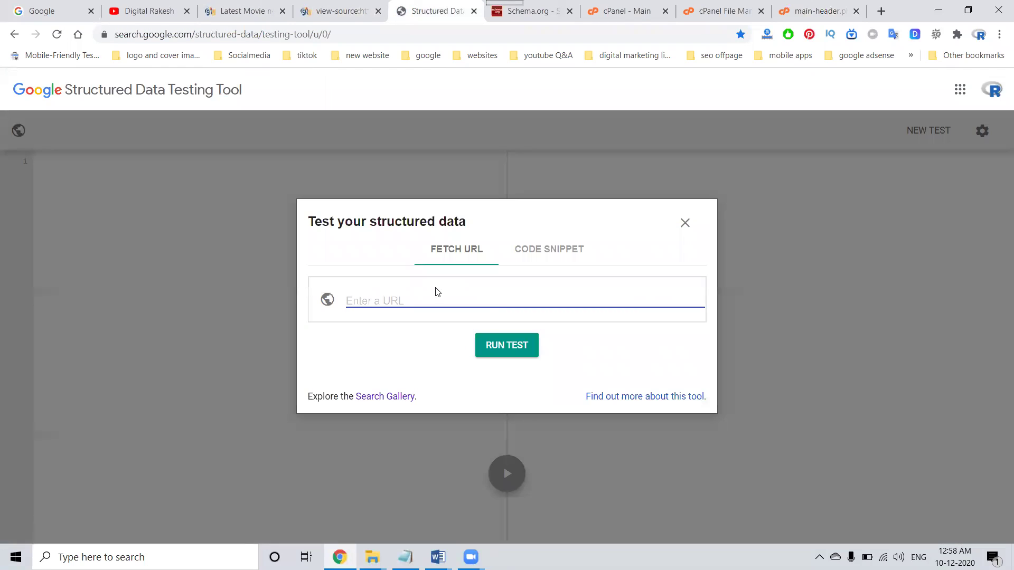
{"action": "type", "text": "https://www.southreelnews.com/"}
{"action": "left_click", "coordinate": [495, 345]}
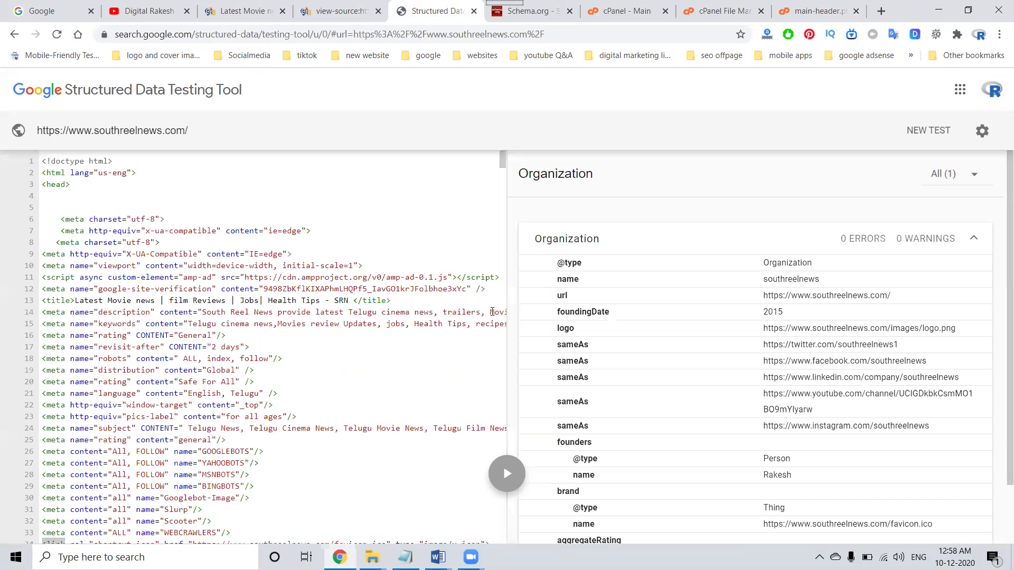
{"action": "scroll", "coordinate": [746, 274], "scroll_direction": "down", "scroll_amount": 2}
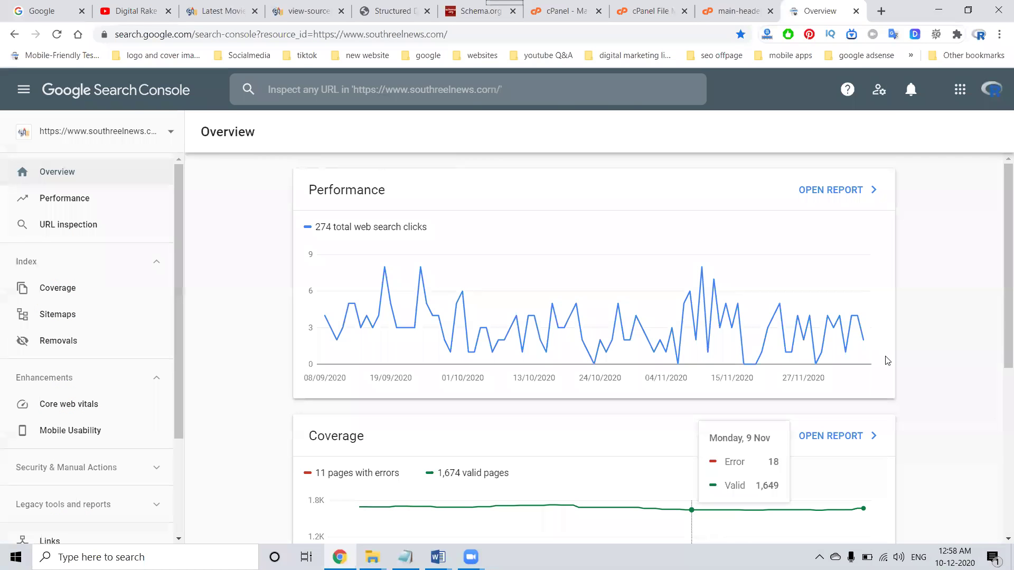
Inspect the southreelnews homepage URL in Search Console and start a live URL test.
{"action": "left_click", "coordinate": [220, 10]}
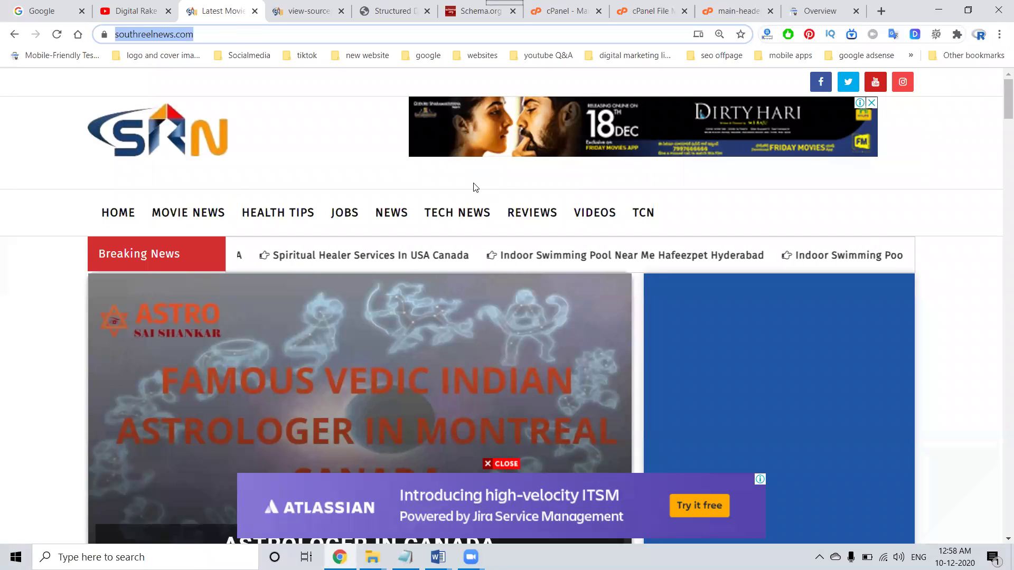
{"action": "left_click", "coordinate": [797, 6]}
{"action": "left_click", "coordinate": [336, 94]}
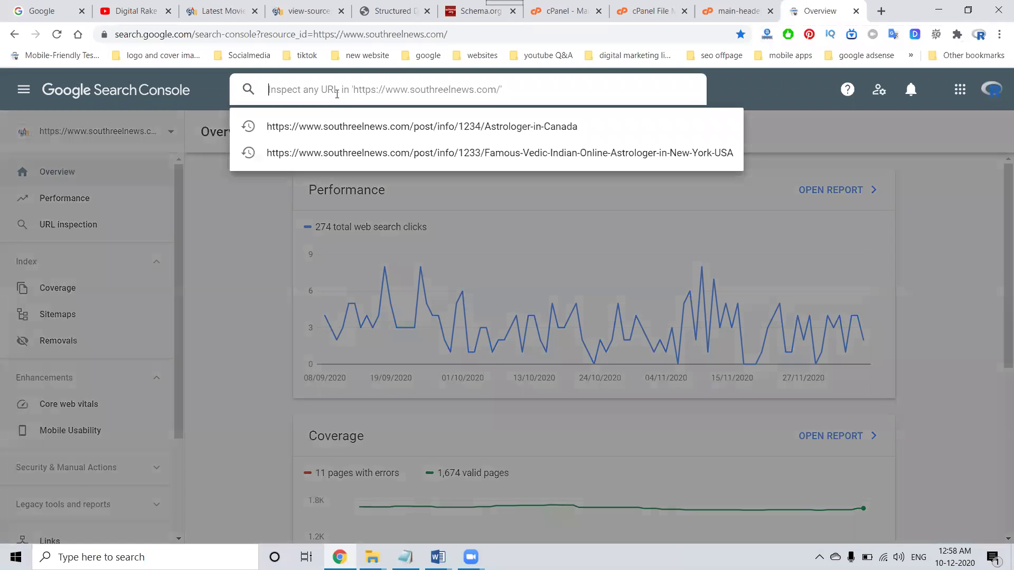
{"action": "type", "text": "https://www.southreelnews.com/"}
{"action": "key", "text": "Return"}
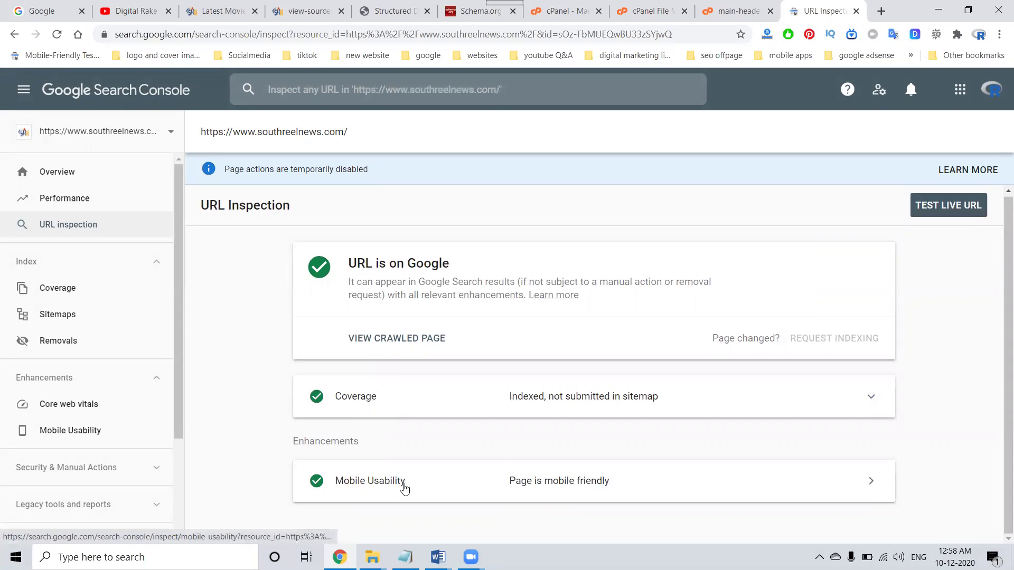
{"action": "left_click", "coordinate": [955, 211]}
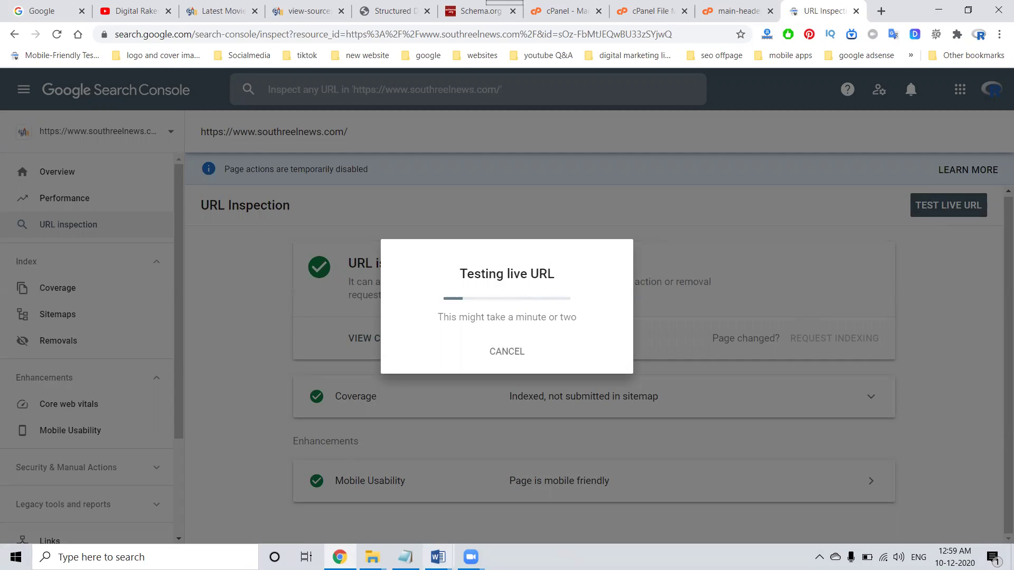
Review the schema document in Word, return to Chrome, and show the Schema.org tab.
{"action": "left_click", "coordinate": [437, 557]}
{"action": "left_click", "coordinate": [492, 502]}
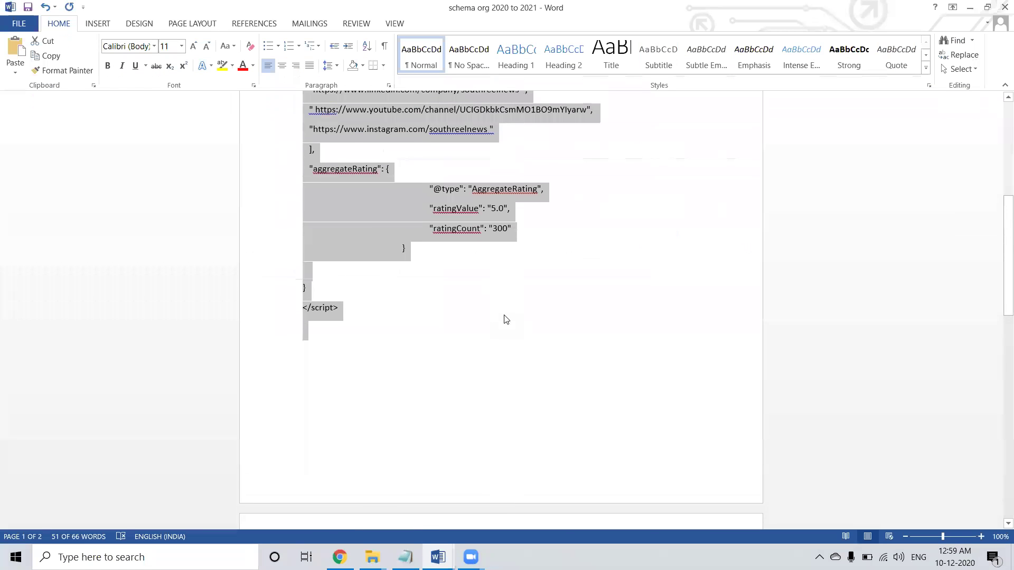
{"action": "scroll", "coordinate": [503, 319], "scroll_direction": "up", "scroll_amount": 3}
{"action": "left_click", "coordinate": [504, 319]}
{"action": "scroll", "coordinate": [404, 280], "scroll_direction": "up", "scroll_amount": 1}
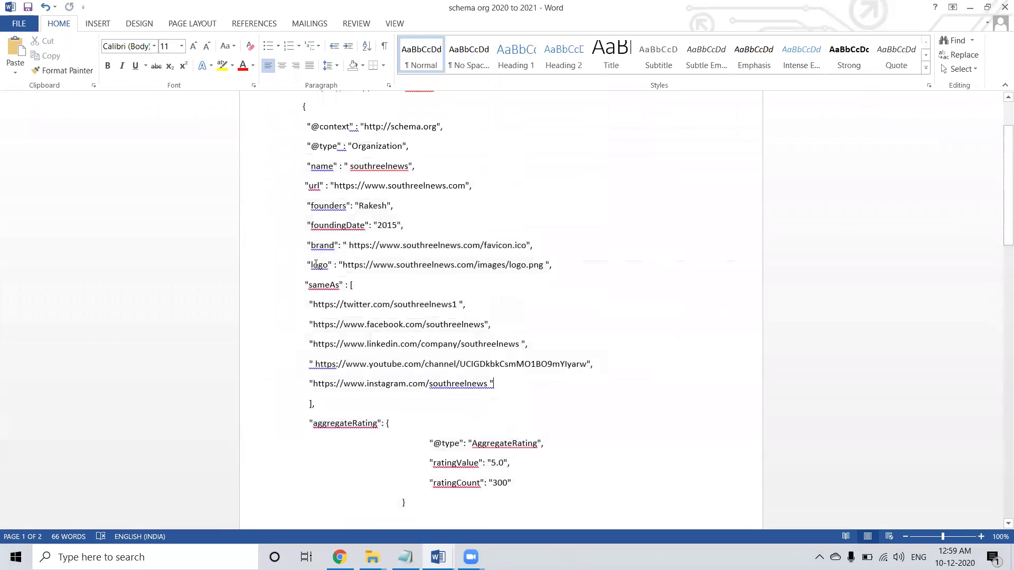
{"action": "key", "text": "alt+Tab"}
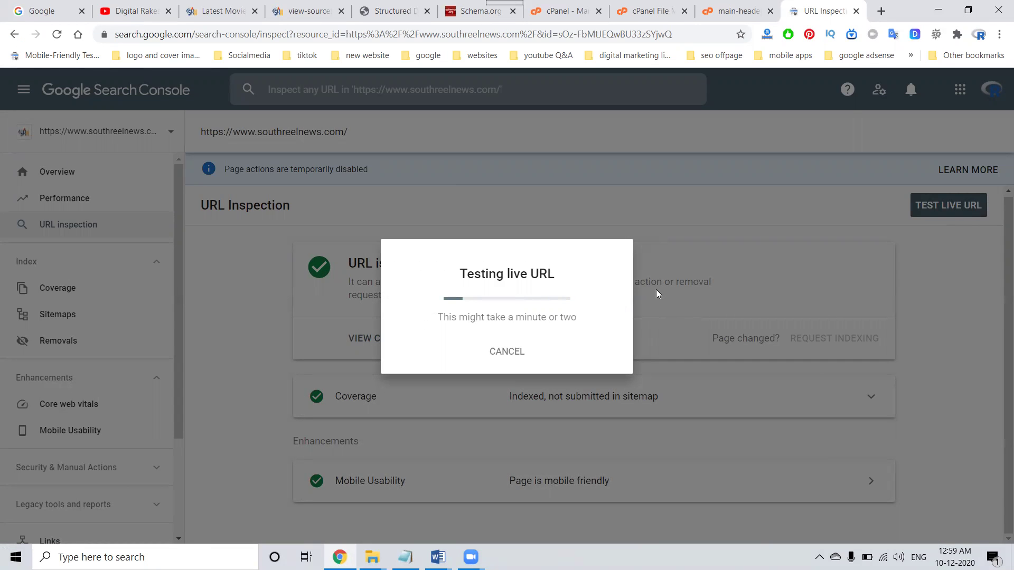
{"action": "left_click", "coordinate": [472, 14]}
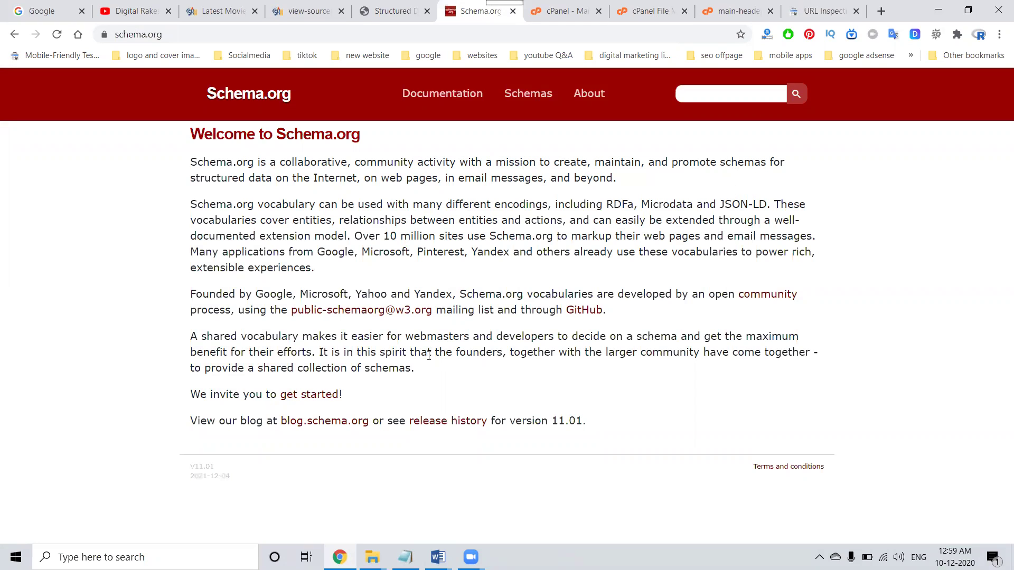
Browse to the Organization type documentation on Schema.org, briefly checking the running live test.
{"action": "left_click", "coordinate": [450, 93]}
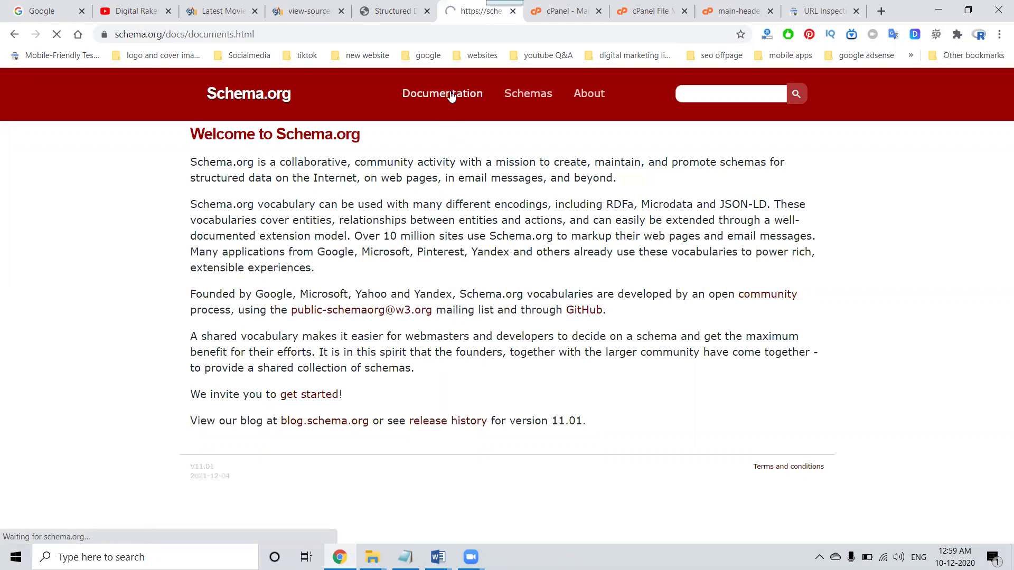
{"action": "scroll", "coordinate": [362, 321], "scroll_direction": "down", "scroll_amount": 3}
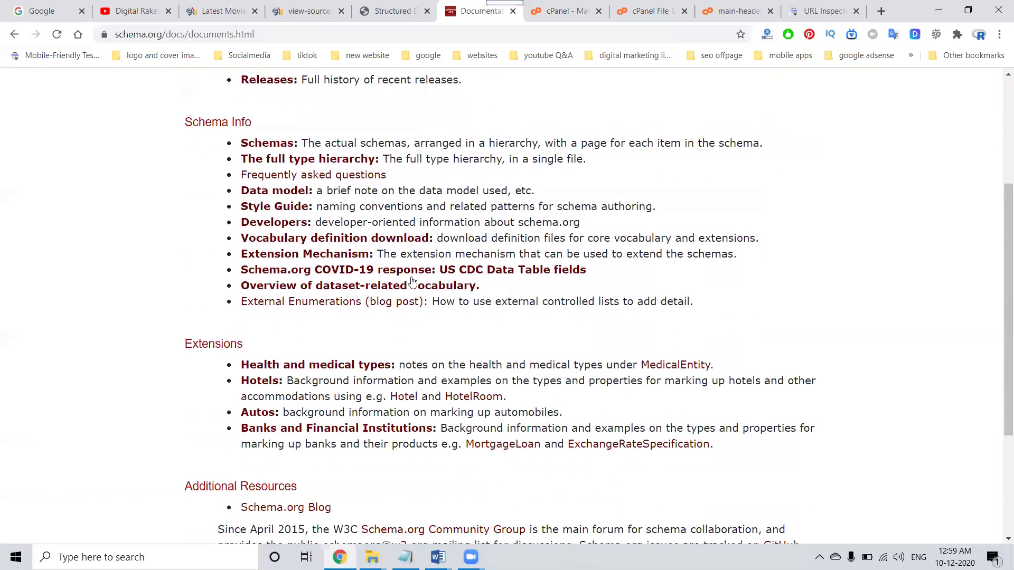
{"action": "scroll", "coordinate": [269, 318], "scroll_direction": "up", "scroll_amount": 2}
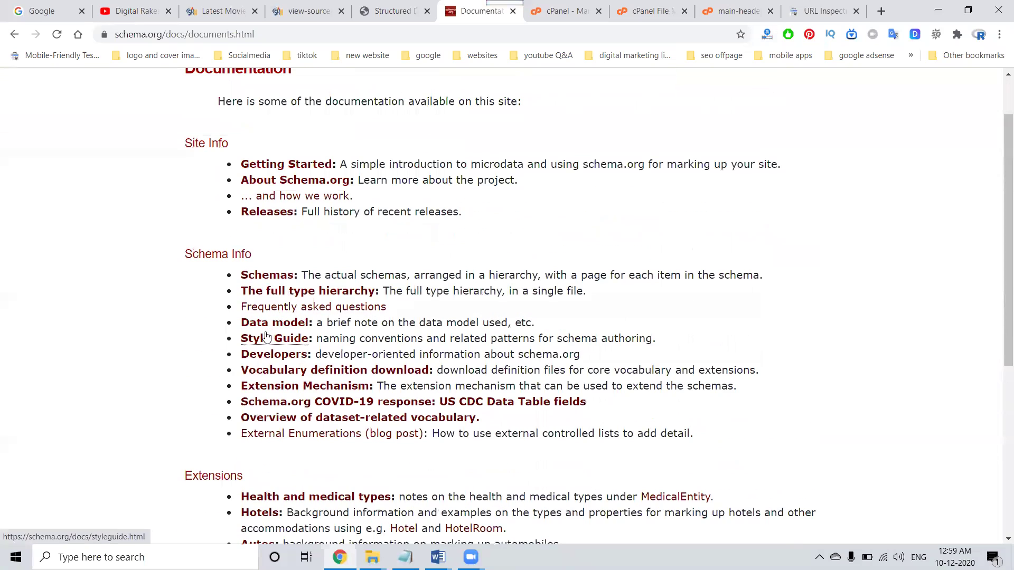
{"action": "left_click", "coordinate": [276, 274]}
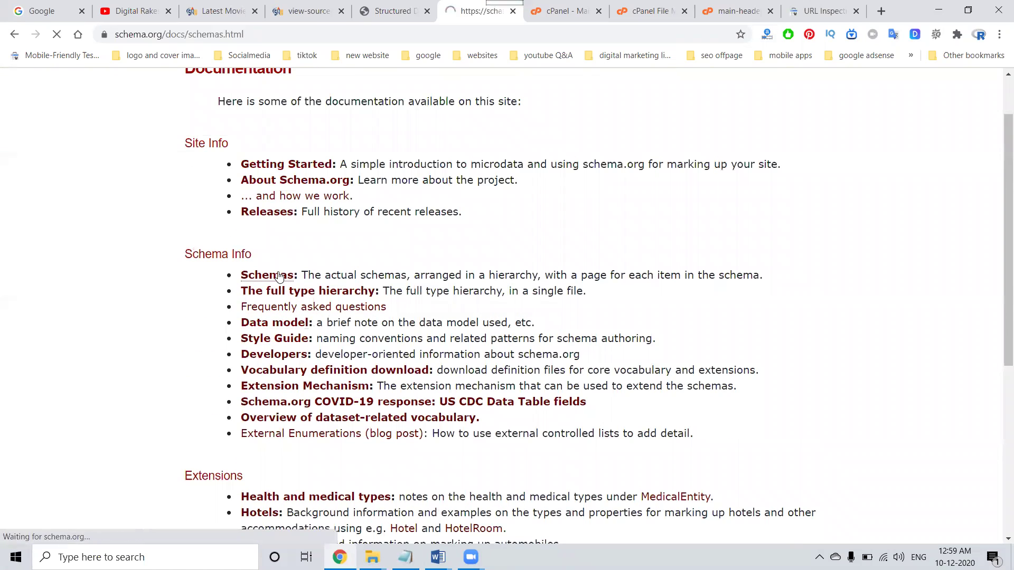
{"action": "scroll", "coordinate": [279, 276], "scroll_direction": "down", "scroll_amount": 4}
{"action": "scroll", "coordinate": [279, 273], "scroll_direction": "down", "scroll_amount": 2}
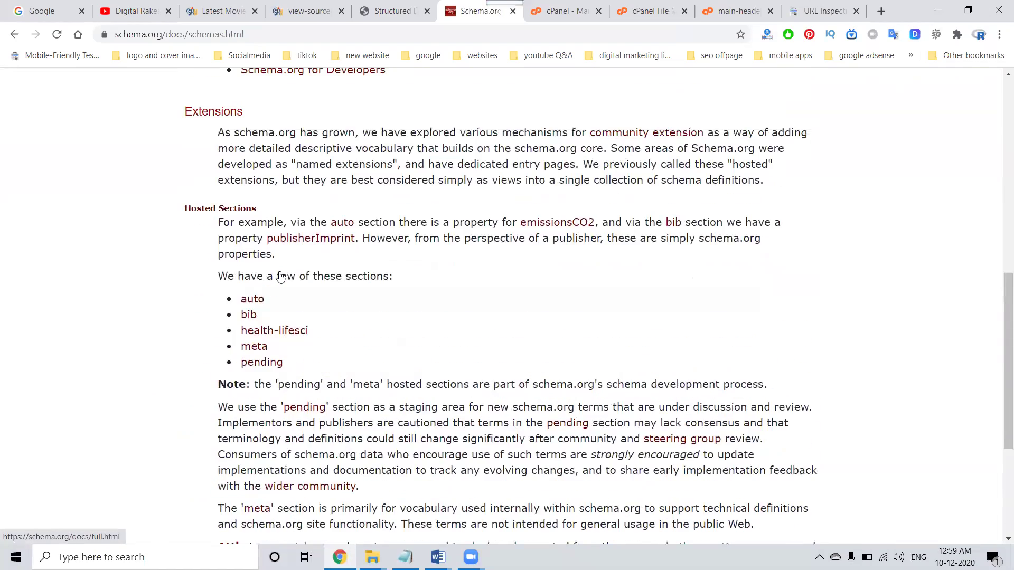
{"action": "scroll", "coordinate": [258, 363], "scroll_direction": "up", "scroll_amount": 3}
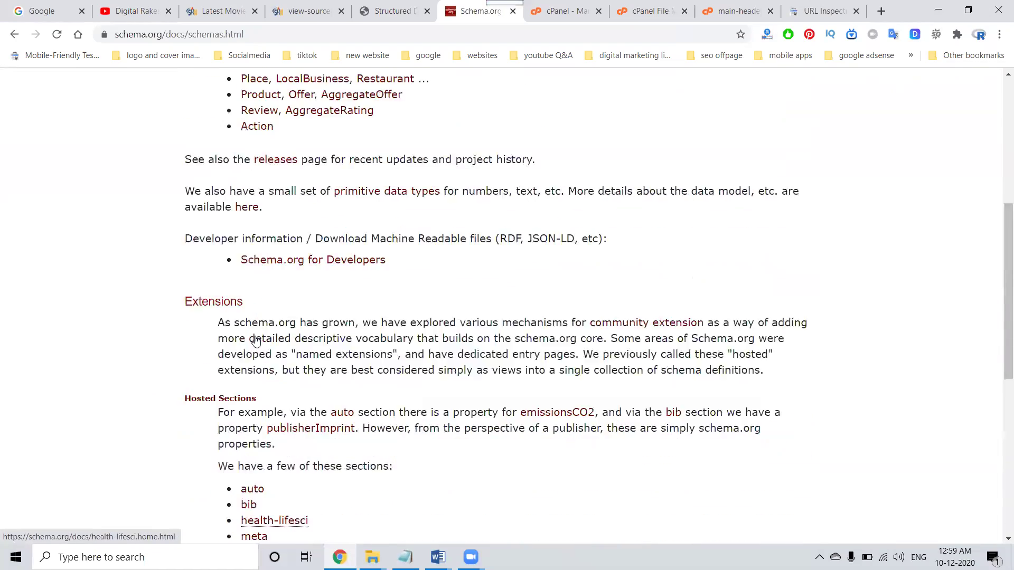
{"action": "scroll", "coordinate": [258, 194], "scroll_direction": "up", "scroll_amount": 2}
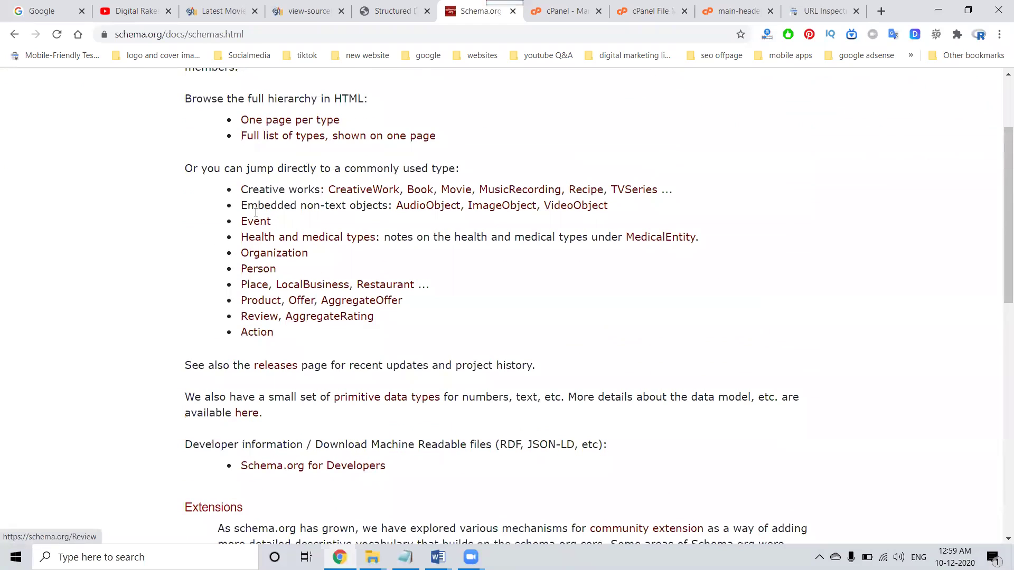
{"action": "left_click", "coordinate": [267, 257]}
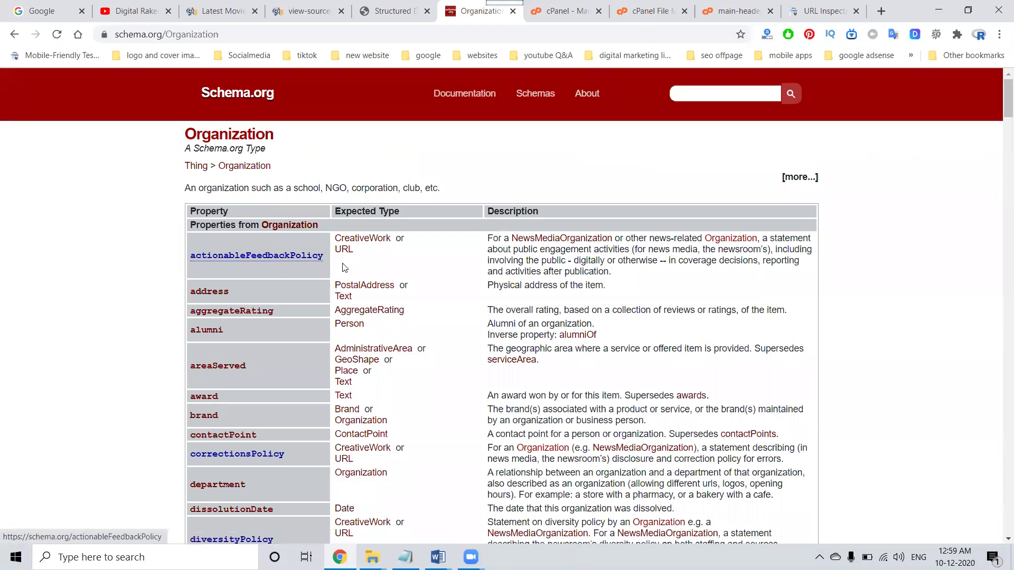
{"action": "scroll", "coordinate": [371, 209], "scroll_direction": "down", "scroll_amount": 3}
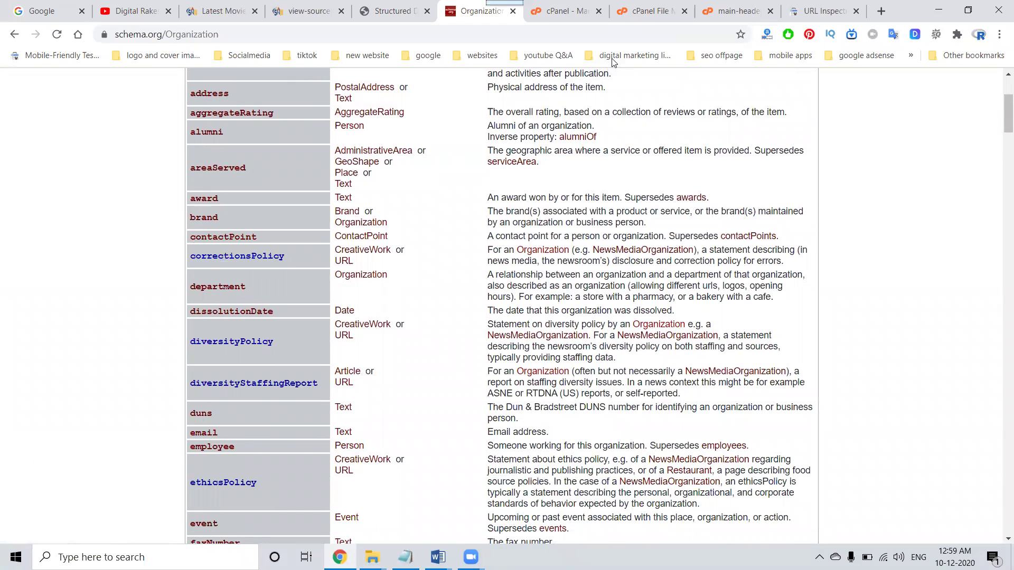
{"action": "left_click", "coordinate": [817, 8]}
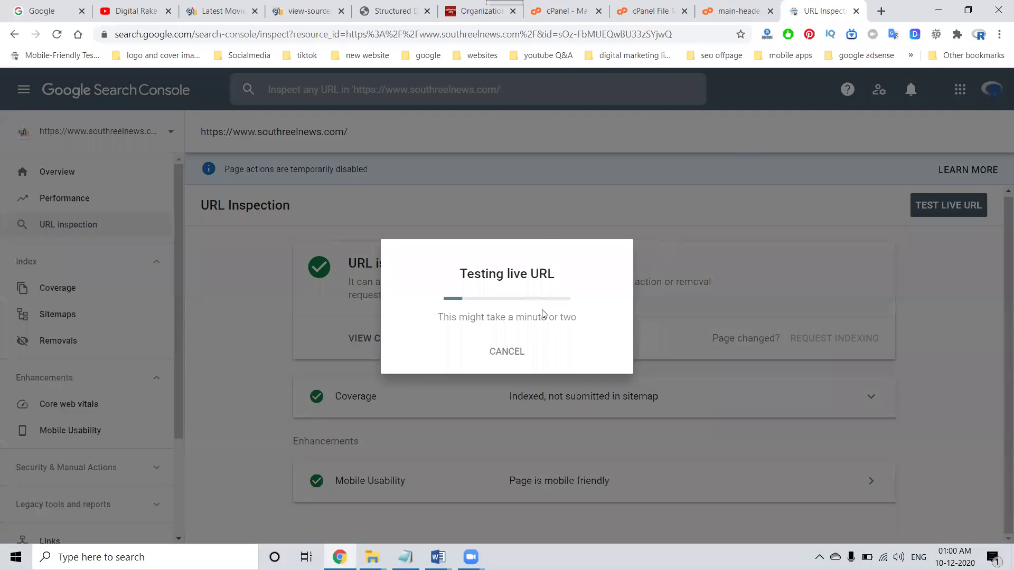
{"action": "left_click", "coordinate": [481, 11]}
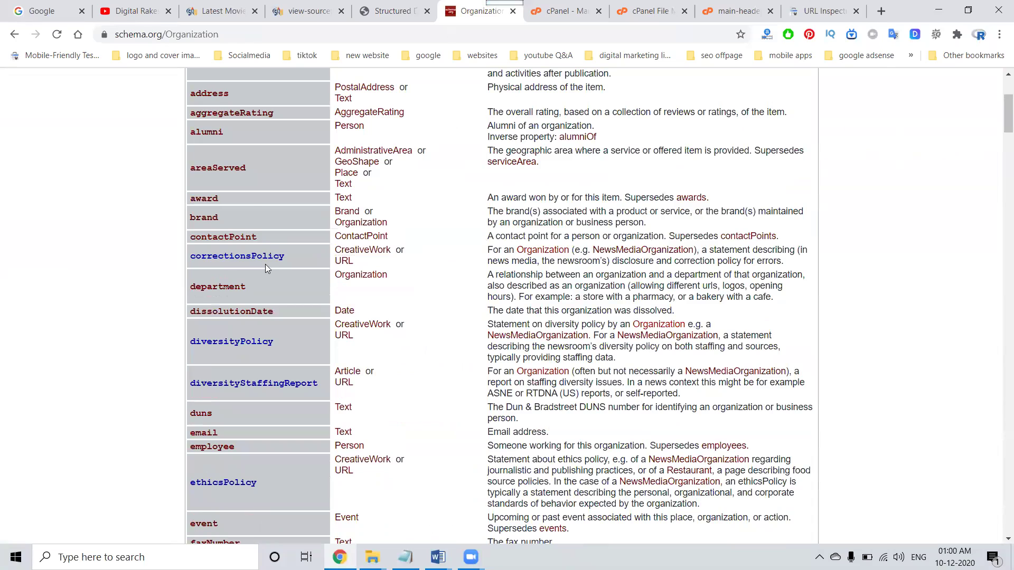
{"action": "scroll", "coordinate": [266, 264], "scroll_direction": "down", "scroll_amount": 3}
{"action": "scroll", "coordinate": [387, 339], "scroll_direction": "down", "scroll_amount": 3}
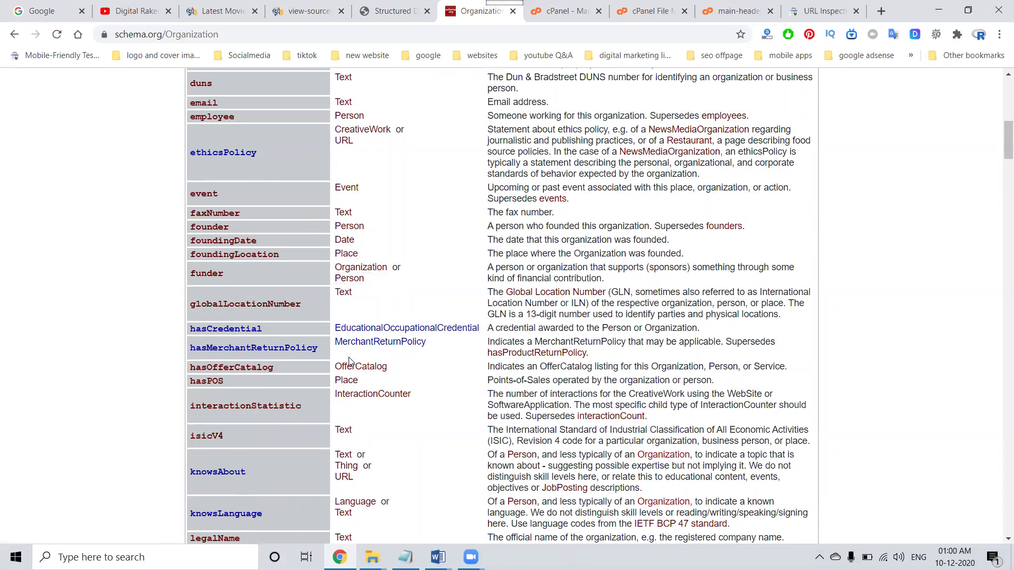
{"action": "scroll", "coordinate": [349, 362], "scroll_direction": "down", "scroll_amount": 3}
{"action": "scroll", "coordinate": [349, 362], "scroll_direction": "down", "scroll_amount": 3}
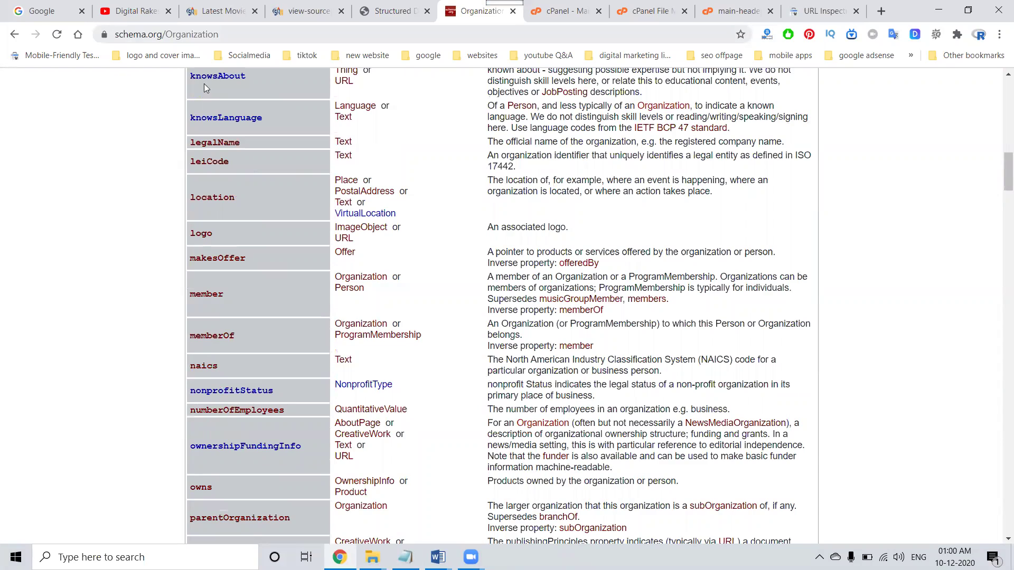
{"action": "scroll", "coordinate": [204, 83], "scroll_direction": "up", "scroll_amount": 5}
{"action": "scroll", "coordinate": [204, 83], "scroll_direction": "up", "scroll_amount": 5}
{"action": "scroll", "coordinate": [358, 220], "scroll_direction": "up", "scroll_amount": 3}
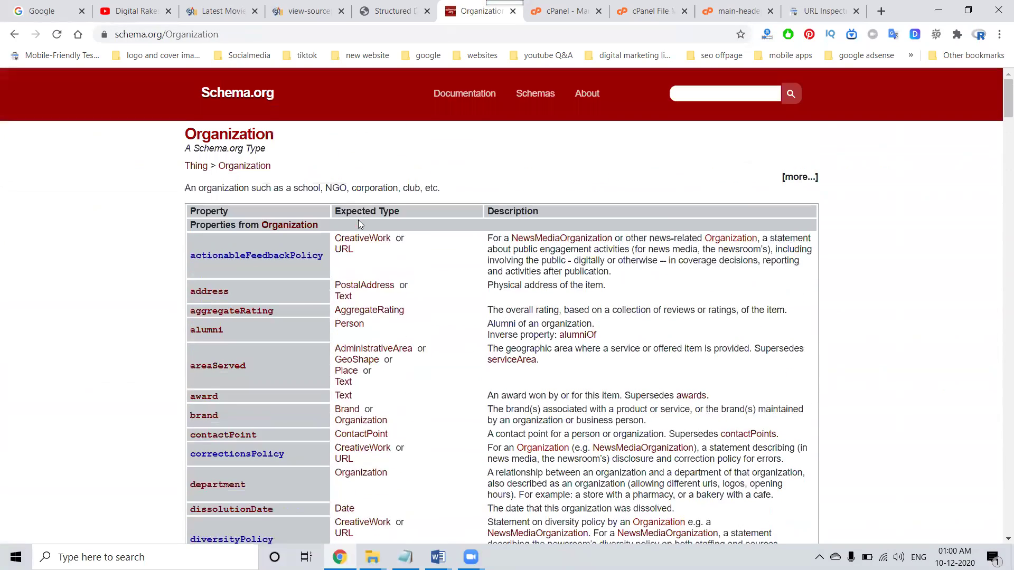
Review the full list of types and reopen the Organization type page from it.
{"action": "left_click", "coordinate": [531, 96]}
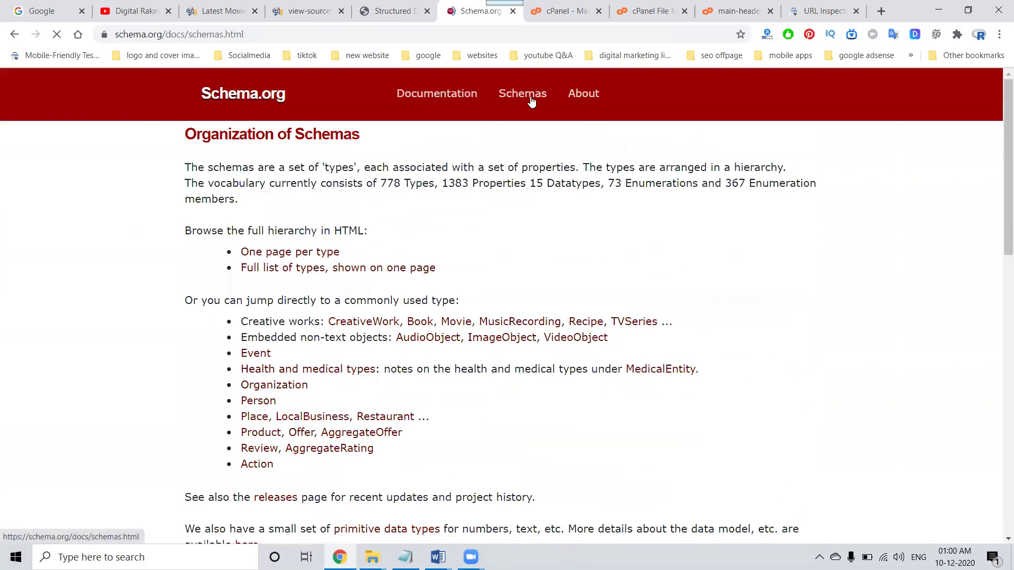
{"action": "left_click", "coordinate": [276, 273]}
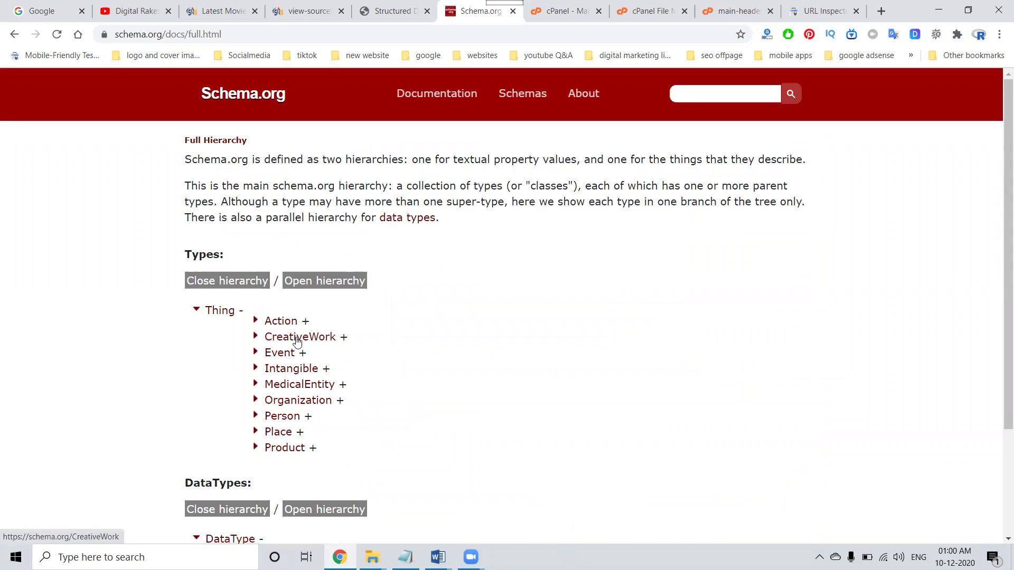
{"action": "left_click", "coordinate": [293, 401]}
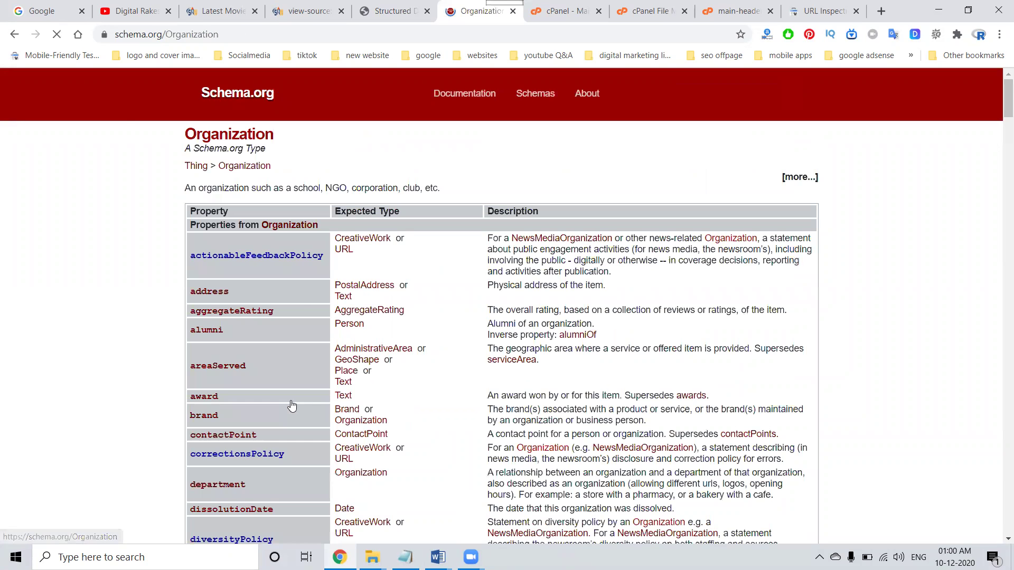
{"action": "scroll", "coordinate": [440, 311], "scroll_direction": "down", "scroll_amount": 1}
{"action": "scroll", "coordinate": [440, 311], "scroll_direction": "down", "scroll_amount": 2}
{"action": "scroll", "coordinate": [440, 312], "scroll_direction": "up", "scroll_amount": 3}
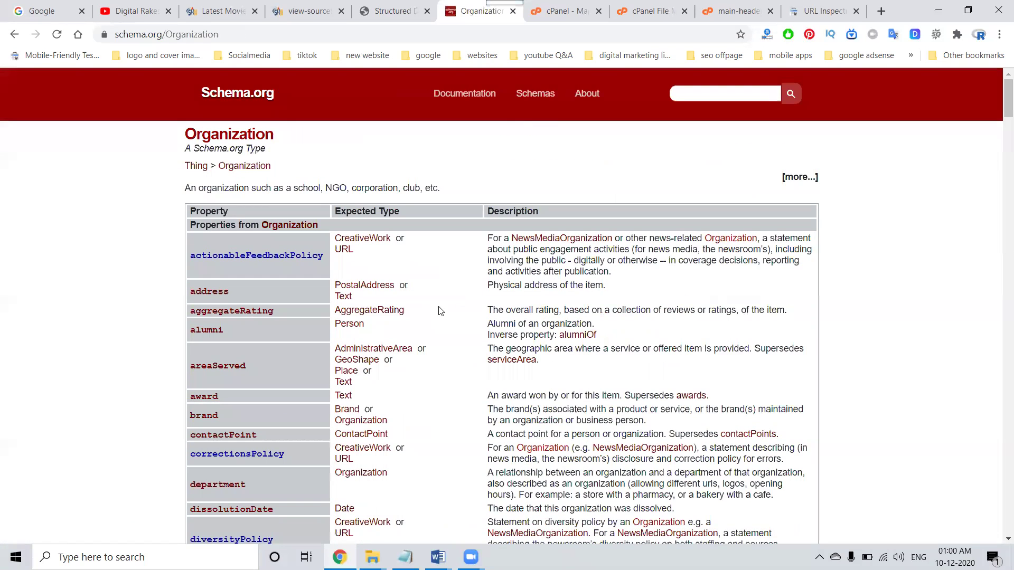
From the schemas overview, enter the meta hosted section and view the Class type page.
{"action": "left_click", "coordinate": [542, 95]}
{"action": "scroll", "coordinate": [141, 285], "scroll_direction": "down", "scroll_amount": 2}
{"action": "scroll", "coordinate": [140, 286], "scroll_direction": "down", "scroll_amount": 3}
{"action": "scroll", "coordinate": [140, 285], "scroll_direction": "down", "scroll_amount": 4}
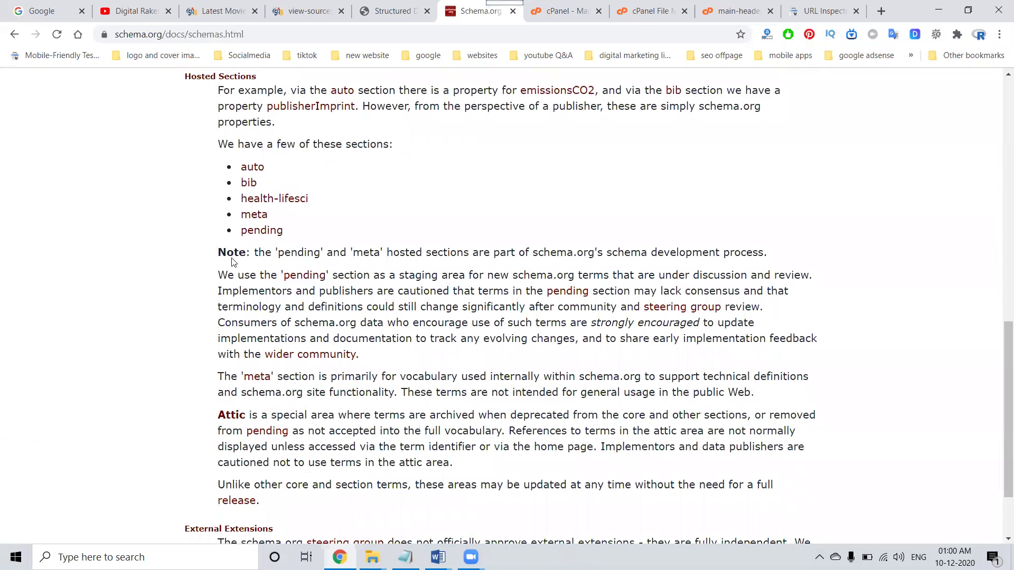
{"action": "left_click", "coordinate": [253, 215]}
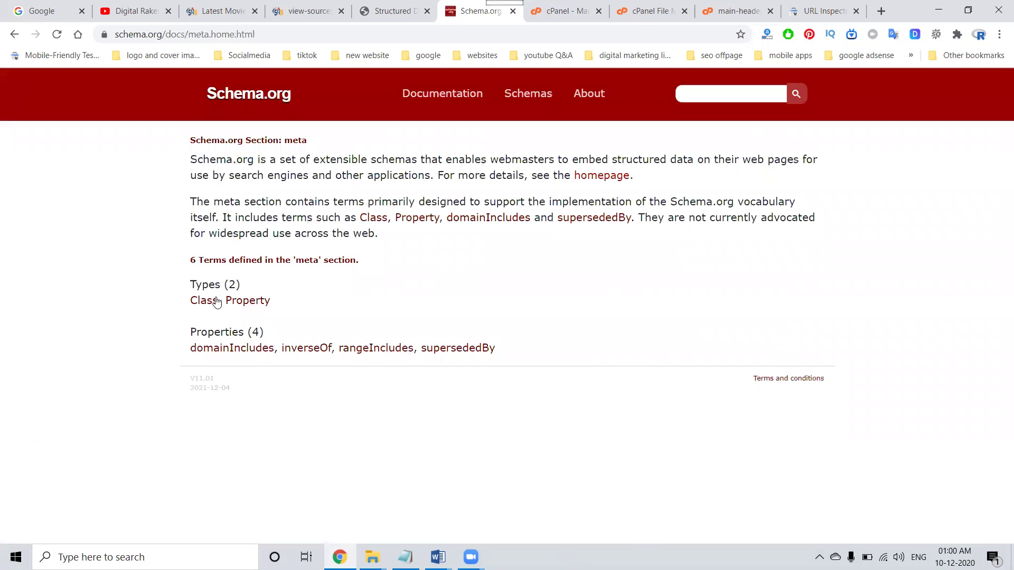
{"action": "left_click", "coordinate": [215, 305]}
{"action": "scroll", "coordinate": [240, 293], "scroll_direction": "down", "scroll_amount": 3}
{"action": "scroll", "coordinate": [240, 292], "scroll_direction": "down", "scroll_amount": 1}
Confirm the Review snippets item is valid in Search Console, then rerun the homepage live test.
{"action": "left_click", "coordinate": [797, 7]}
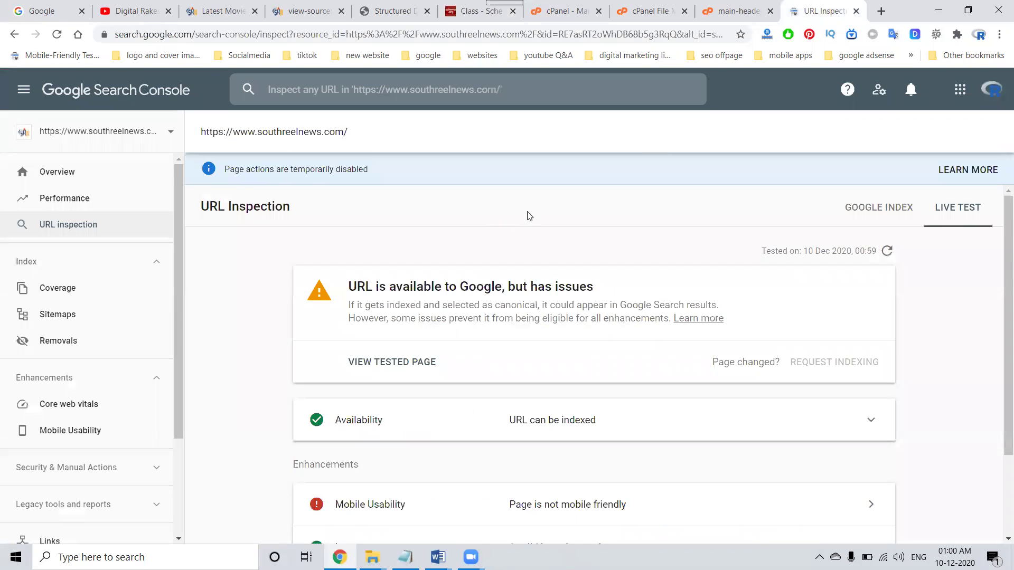
{"action": "scroll", "coordinate": [499, 223], "scroll_direction": "down", "scroll_amount": 2}
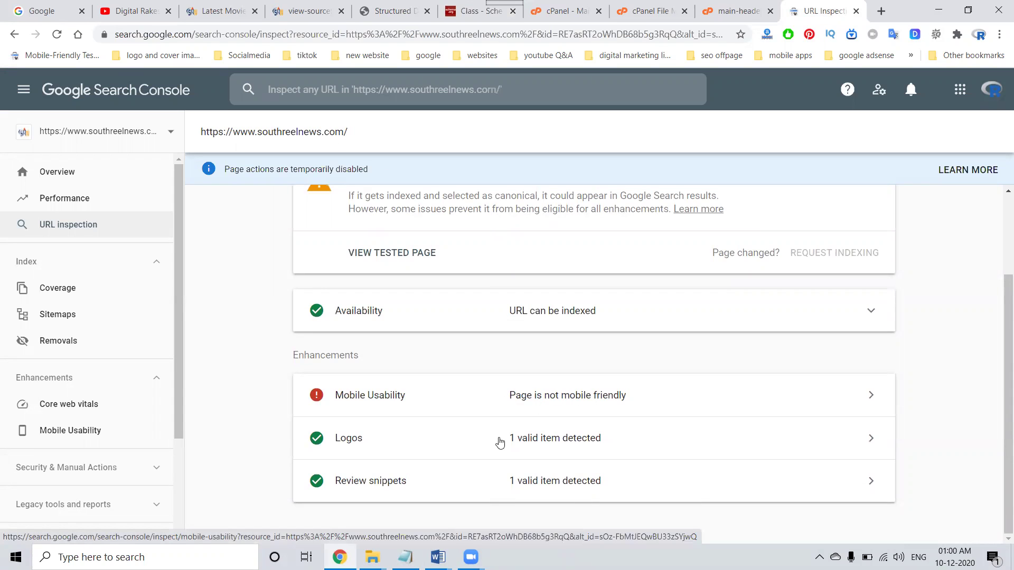
{"action": "left_click", "coordinate": [376, 487]}
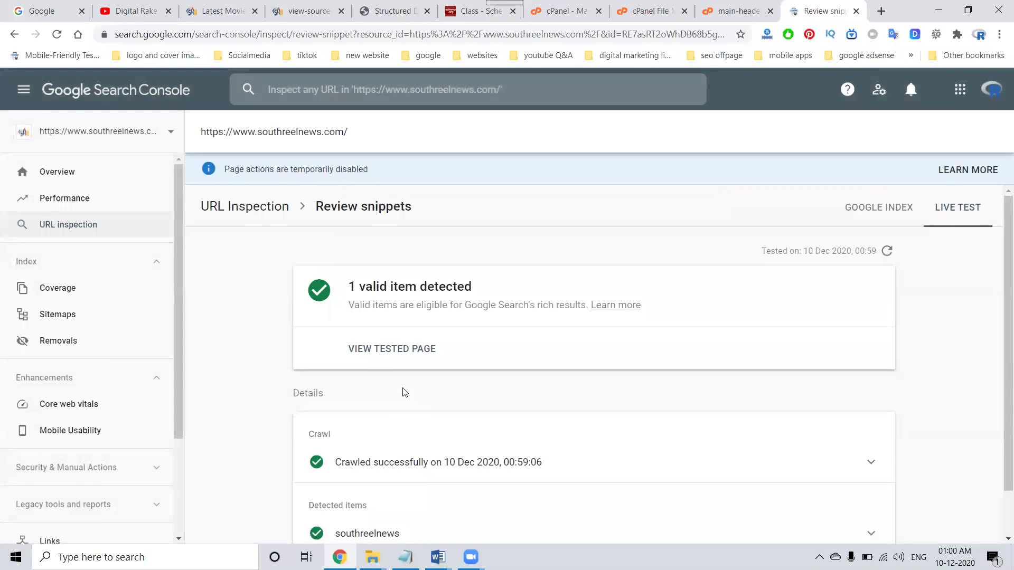
{"action": "scroll", "coordinate": [392, 382], "scroll_direction": "down", "scroll_amount": 1}
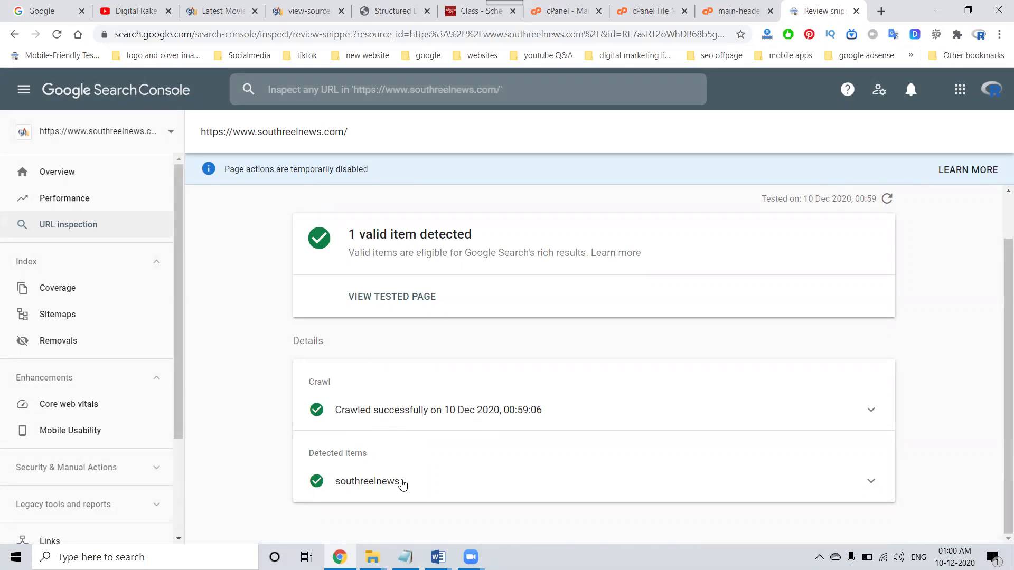
{"action": "scroll", "coordinate": [350, 269], "scroll_direction": "up", "scroll_amount": 1}
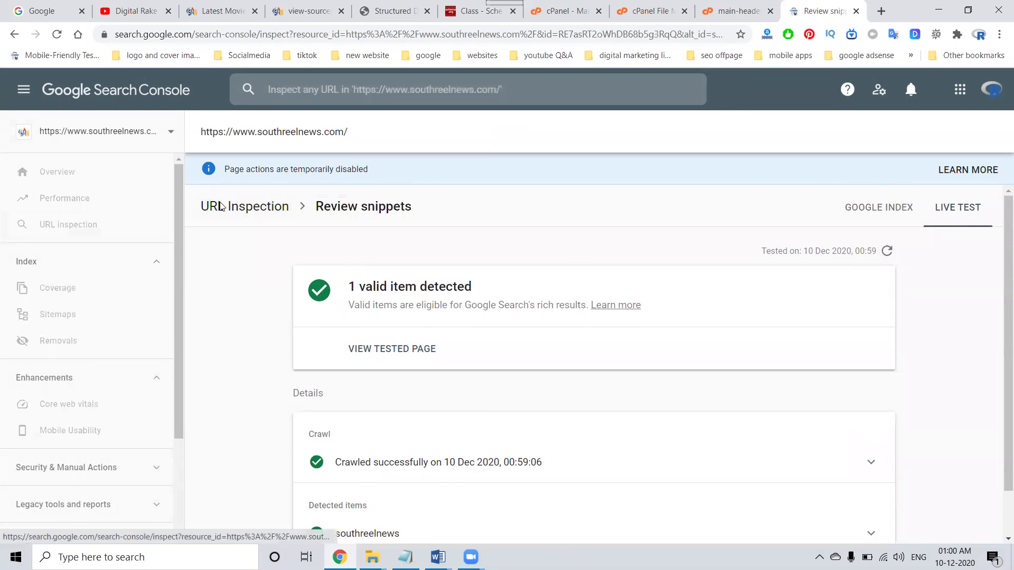
{"action": "left_click", "coordinate": [221, 207]}
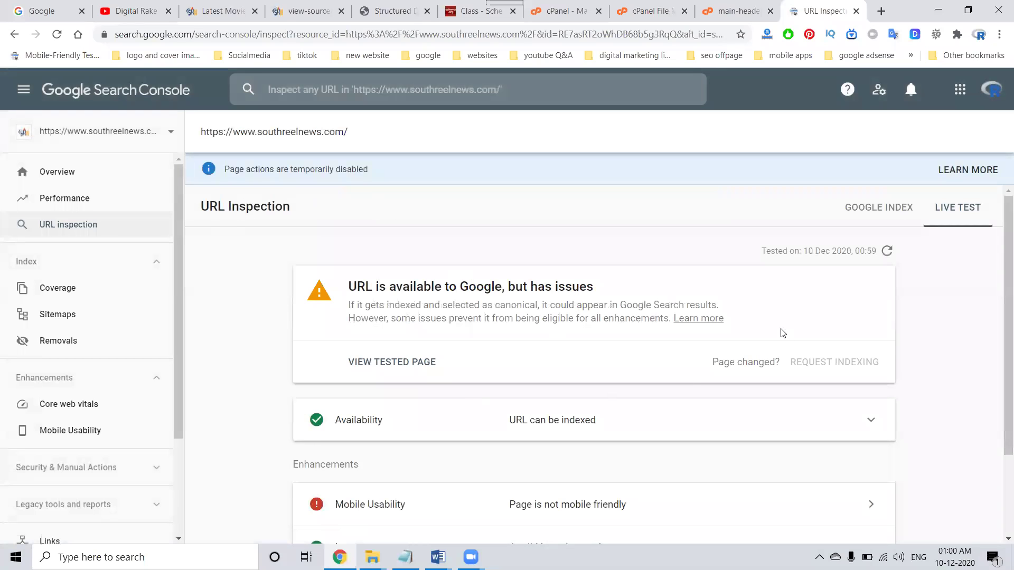
{"action": "left_click", "coordinate": [887, 250]}
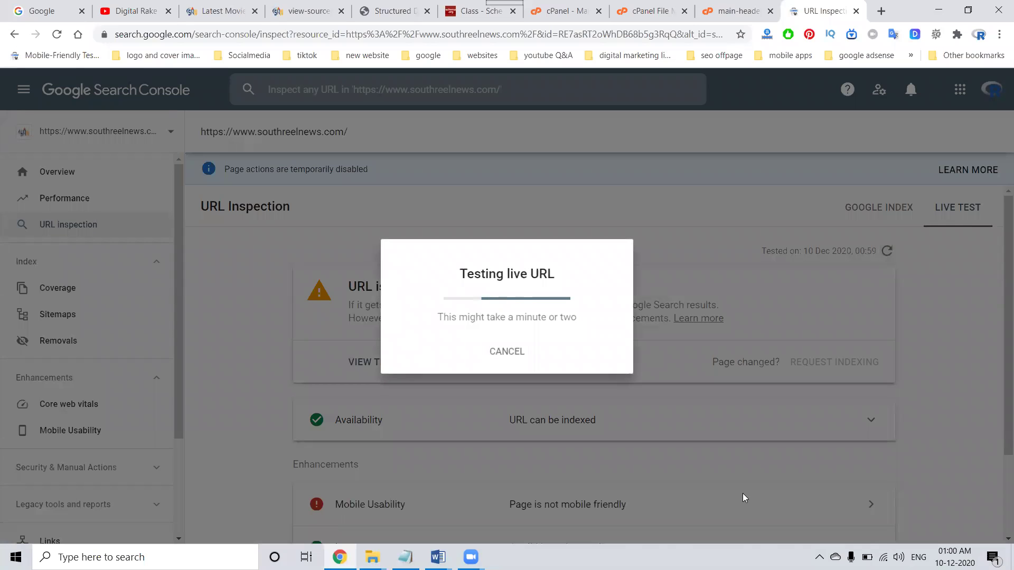
Check the Structured Data Testing Tool results while the new live test finishes.
{"action": "left_click", "coordinate": [393, 11]}
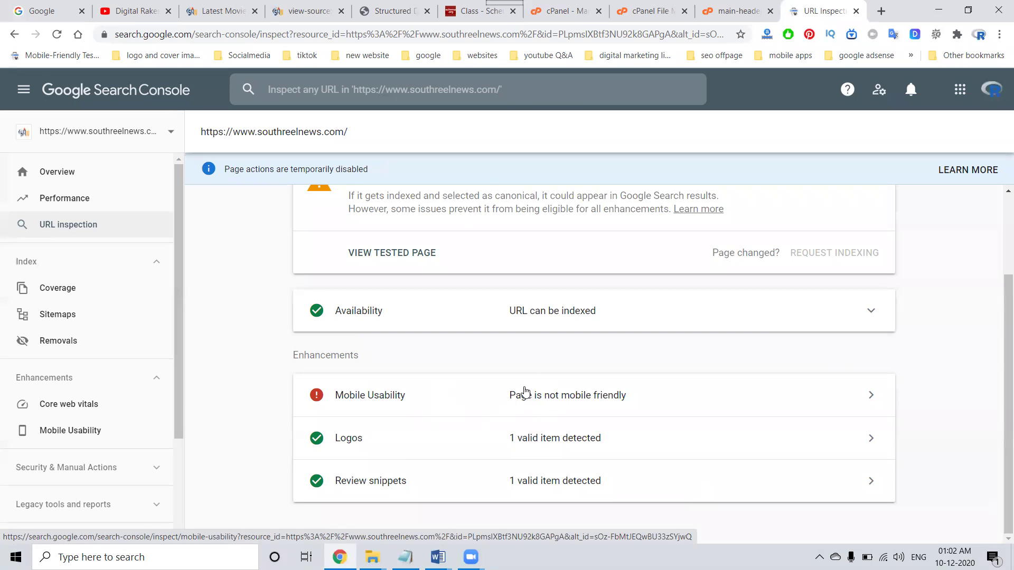
{"action": "scroll", "coordinate": [520, 387], "scroll_direction": "up", "scroll_amount": 1}
View the tested page's HTML, visit the Overview, then switch to the homepage source with the schema find bar.
{"action": "left_click", "coordinate": [417, 319]}
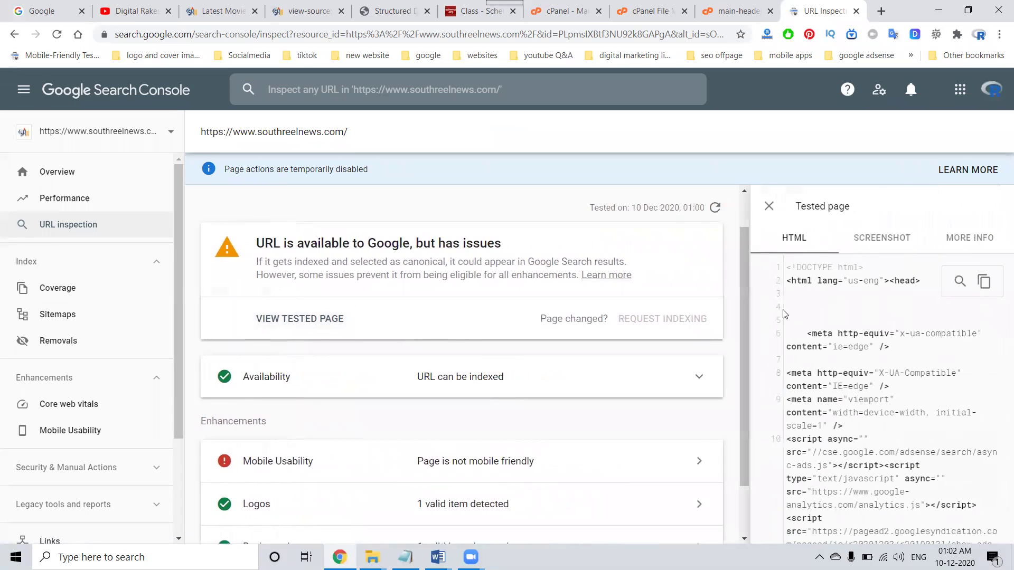
{"action": "mouse_move", "coordinate": [880, 396]}
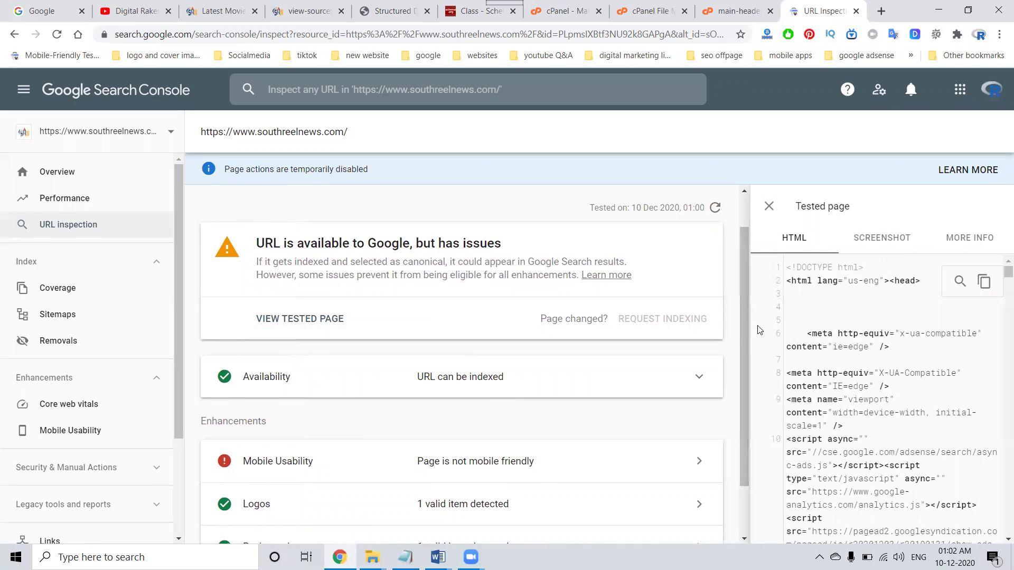
{"action": "left_click", "coordinate": [54, 167]}
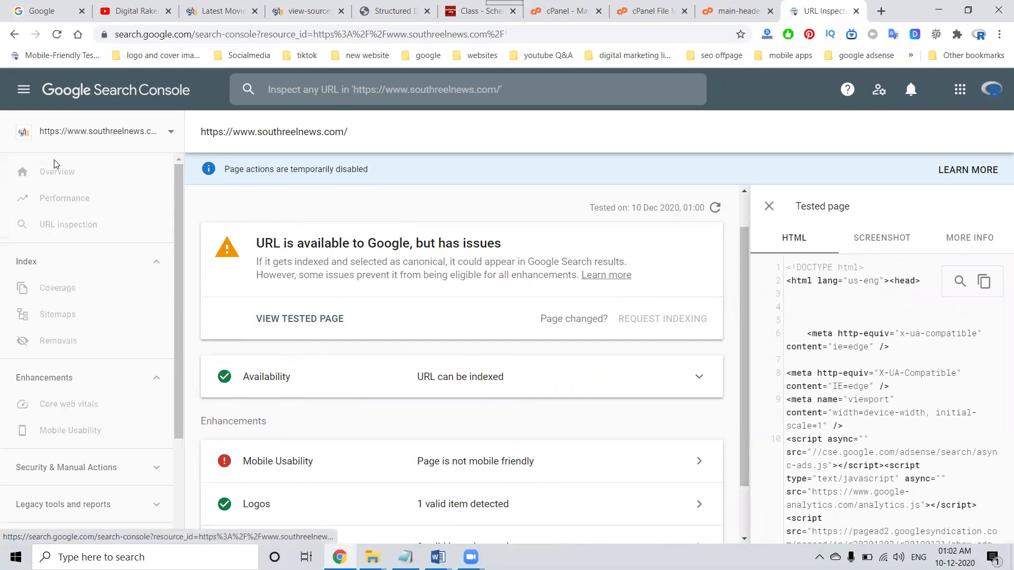
{"action": "left_click", "coordinate": [274, 5]}
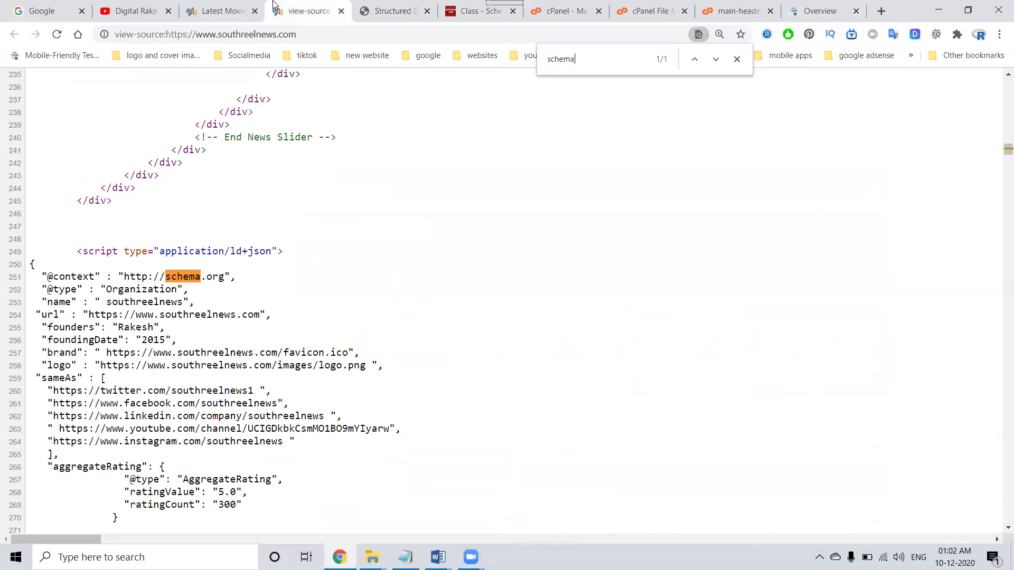